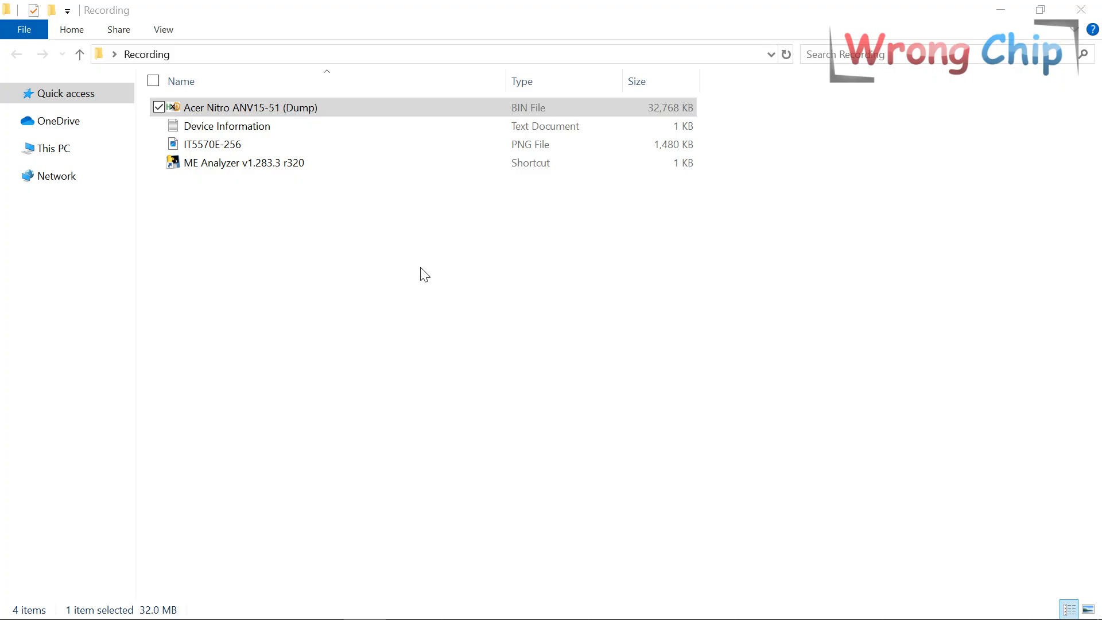
- Open the Device Information text file and review the device model, CPU, serial number, motherboard number, BIOS size and reported issue
{"action": "double_click", "coordinate": [254, 126]}
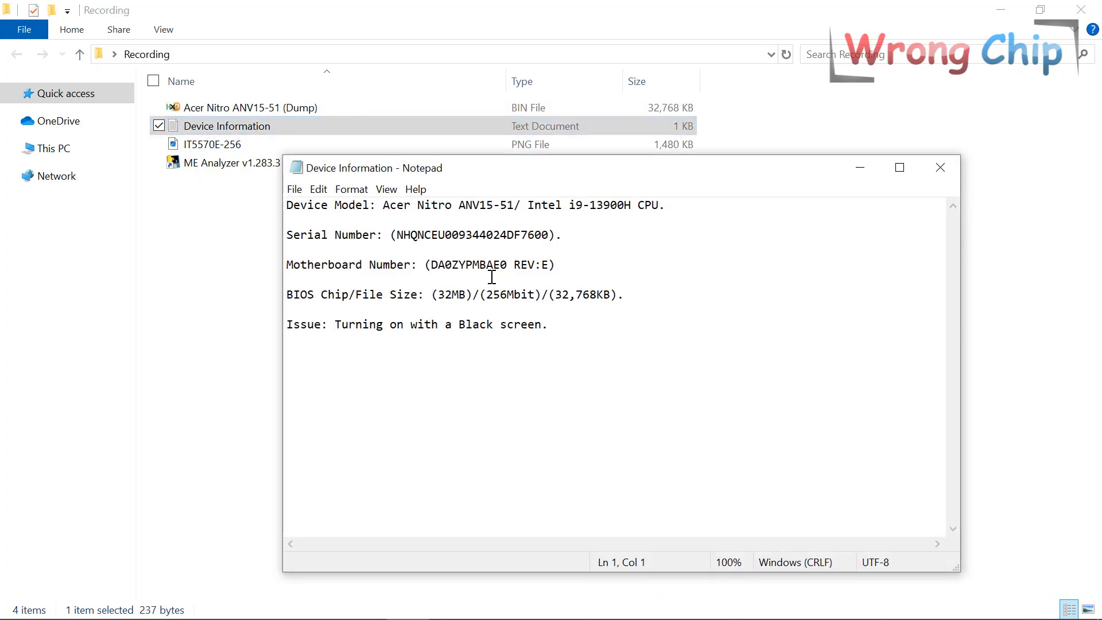
{"action": "left_click_drag", "start_coordinate": [384, 207], "coordinate": [636, 206]}
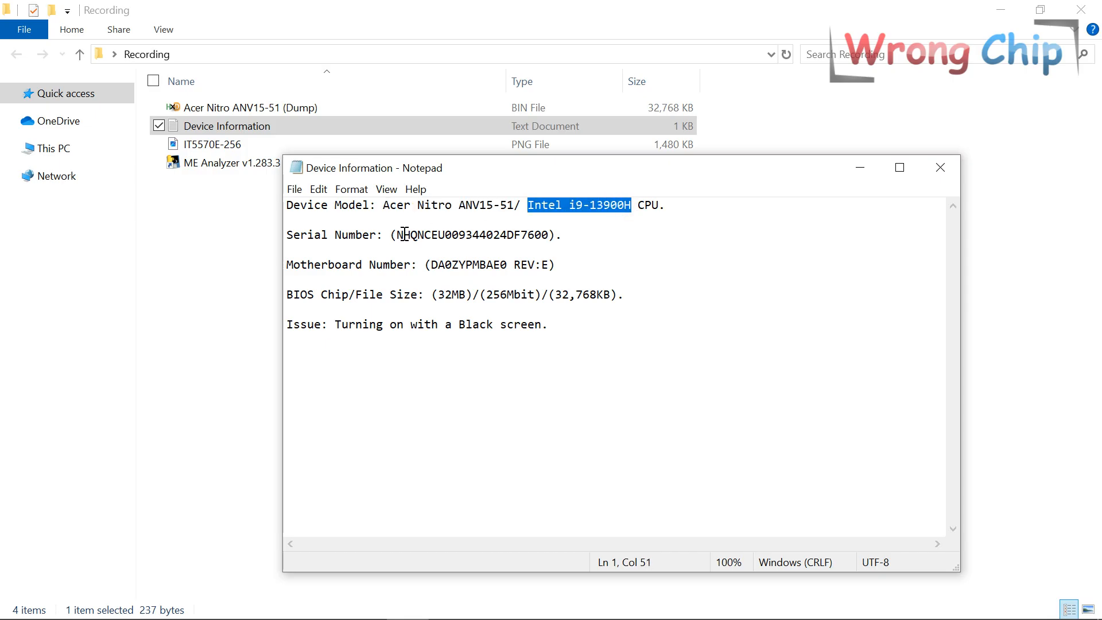
{"action": "left_click_drag", "start_coordinate": [397, 235], "coordinate": [548, 236]}
{"action": "left_click_drag", "start_coordinate": [431, 265], "coordinate": [545, 266]}
{"action": "left_click_drag", "start_coordinate": [288, 293], "coordinate": [467, 296]}
{"action": "left_click", "coordinate": [440, 297]}
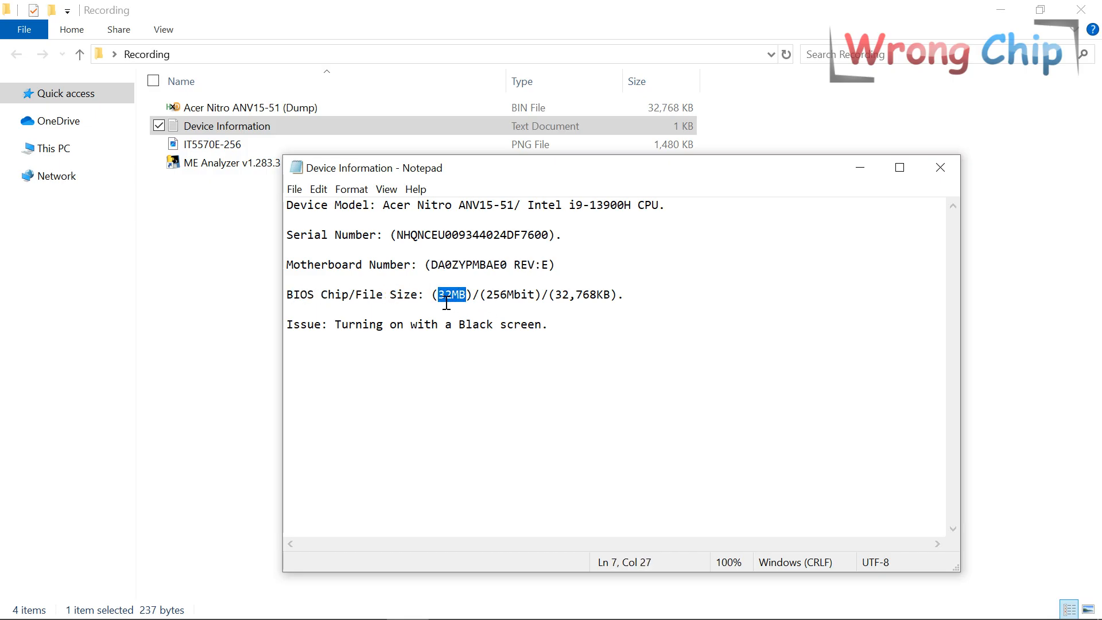
{"action": "left_click_drag", "start_coordinate": [340, 324], "coordinate": [552, 323]}
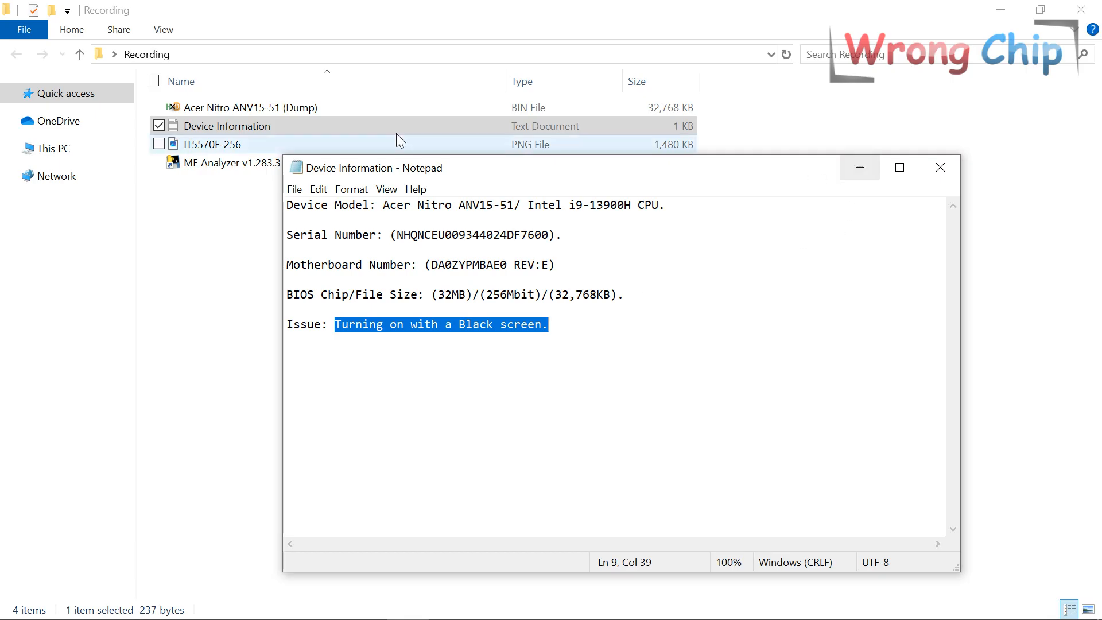
- Open the Acer Nitro ANV15-51 (Dump) file in HxD and examine the data from its first bytes to its last
{"action": "left_click", "coordinate": [368, 109]}
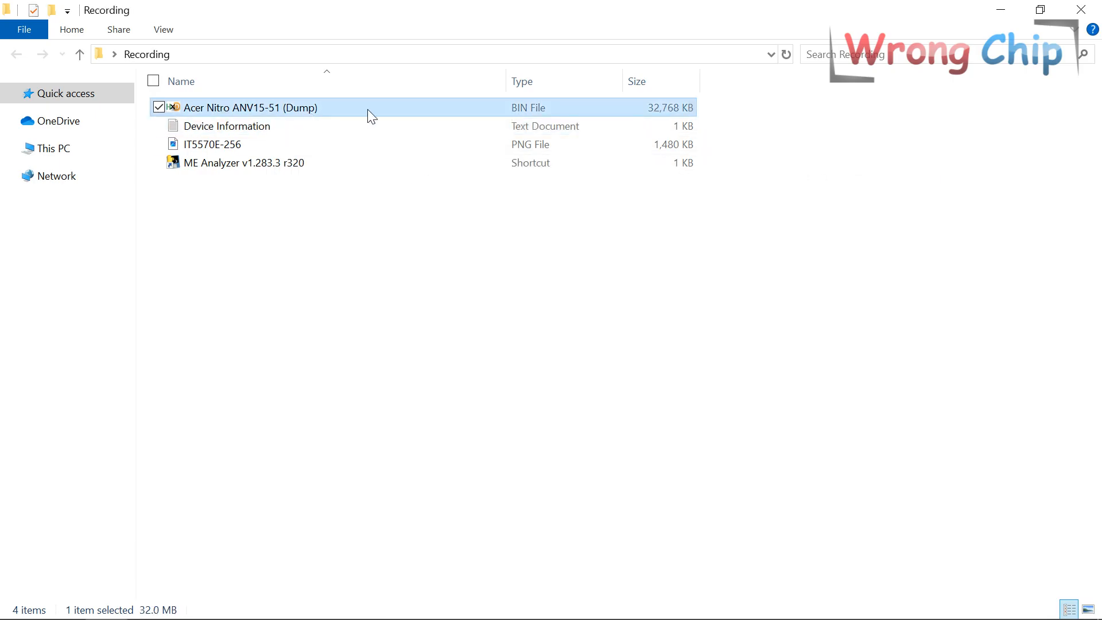
{"action": "double_click", "coordinate": [305, 118]}
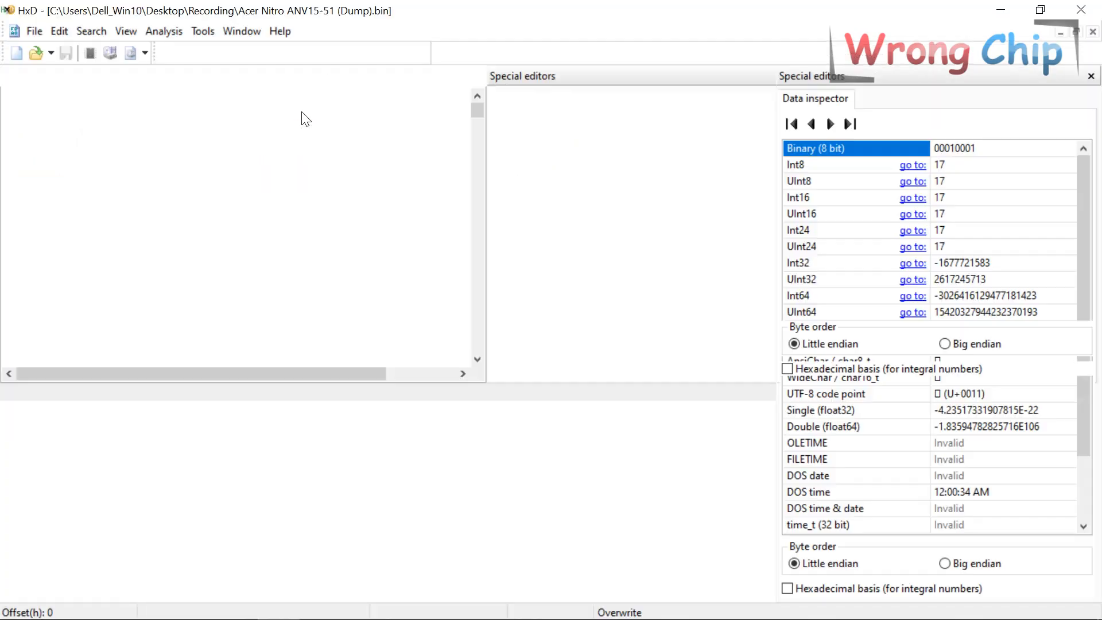
{"action": "left_click_drag", "start_coordinate": [87, 119], "coordinate": [446, 155]}
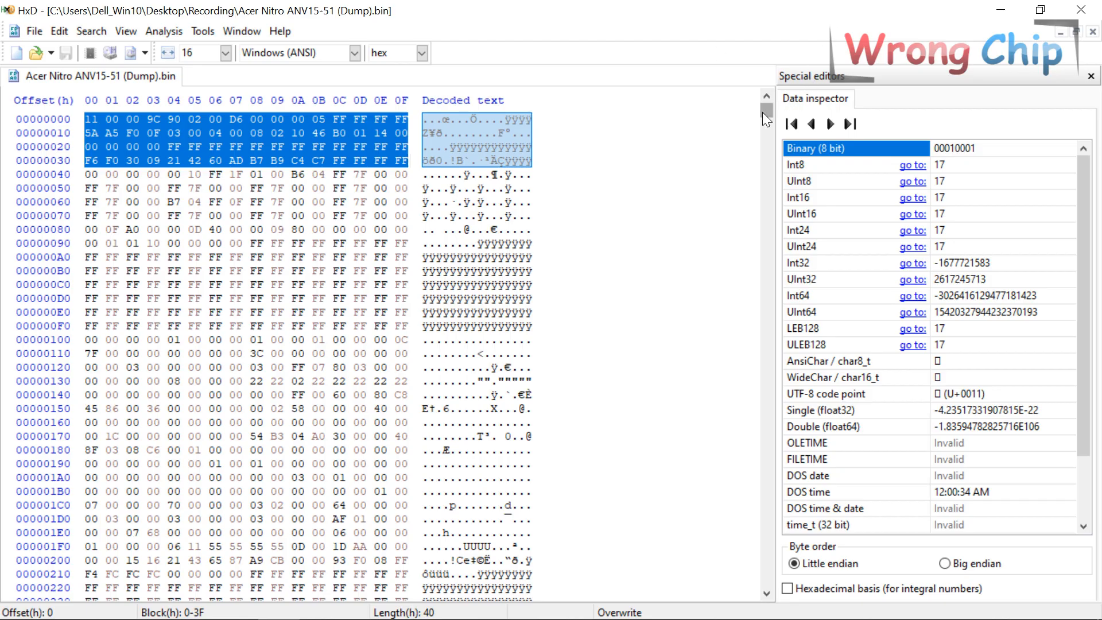
{"action": "left_click_drag", "start_coordinate": [763, 111], "coordinate": [727, 577]}
{"action": "scroll", "coordinate": [364, 291], "scroll_direction": "up", "scroll_amount": 6}
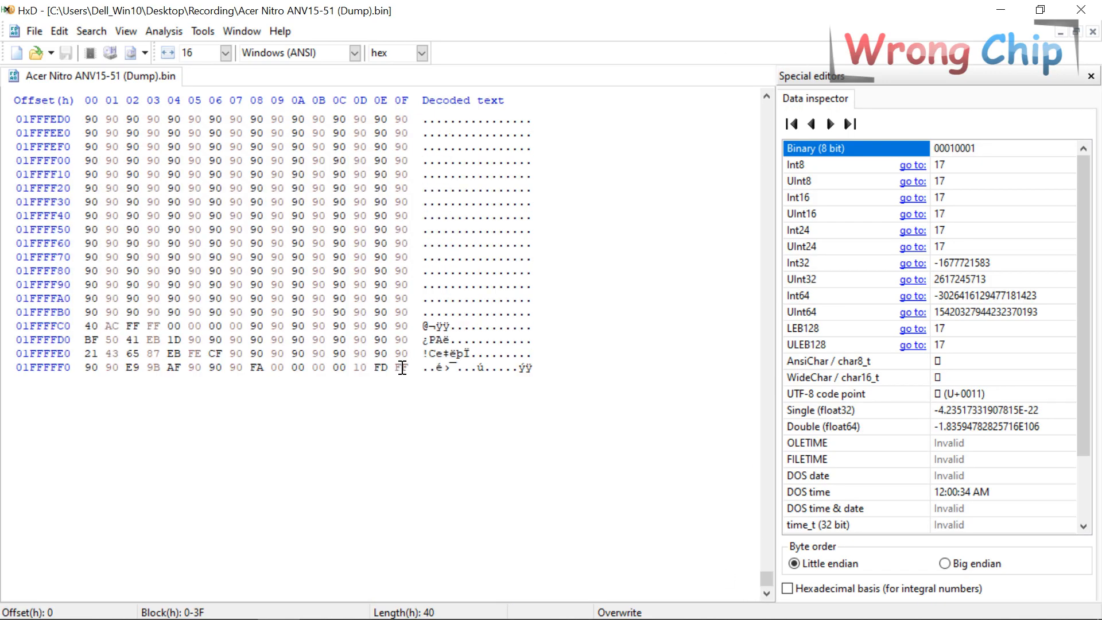
{"action": "left_click_drag", "start_coordinate": [403, 368], "coordinate": [275, 311]}
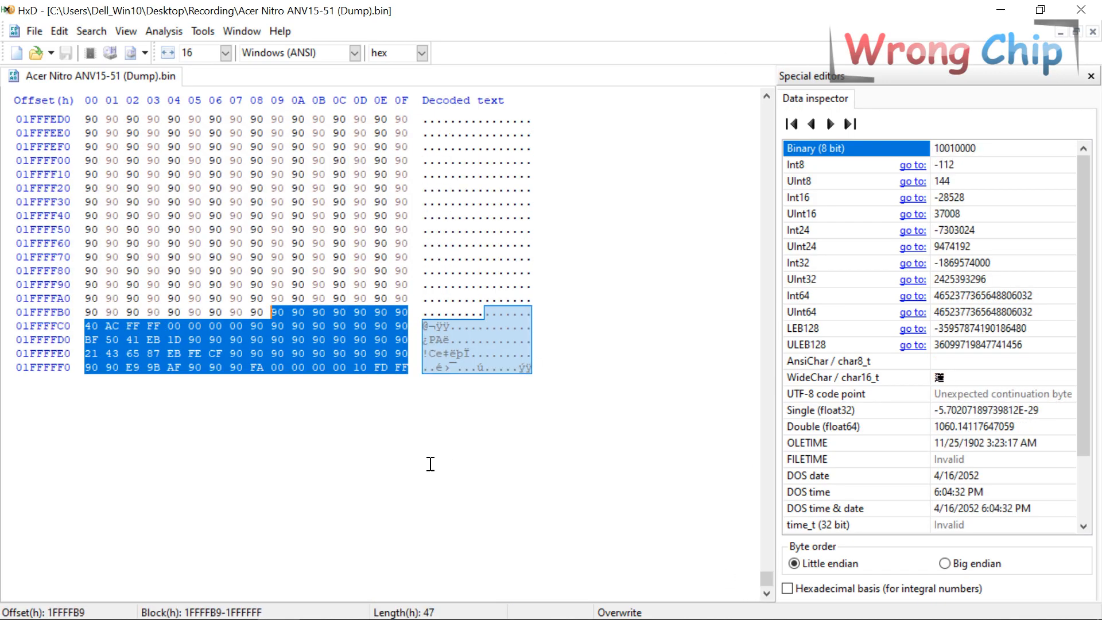
{"action": "key", "text": "ctrl+a"}
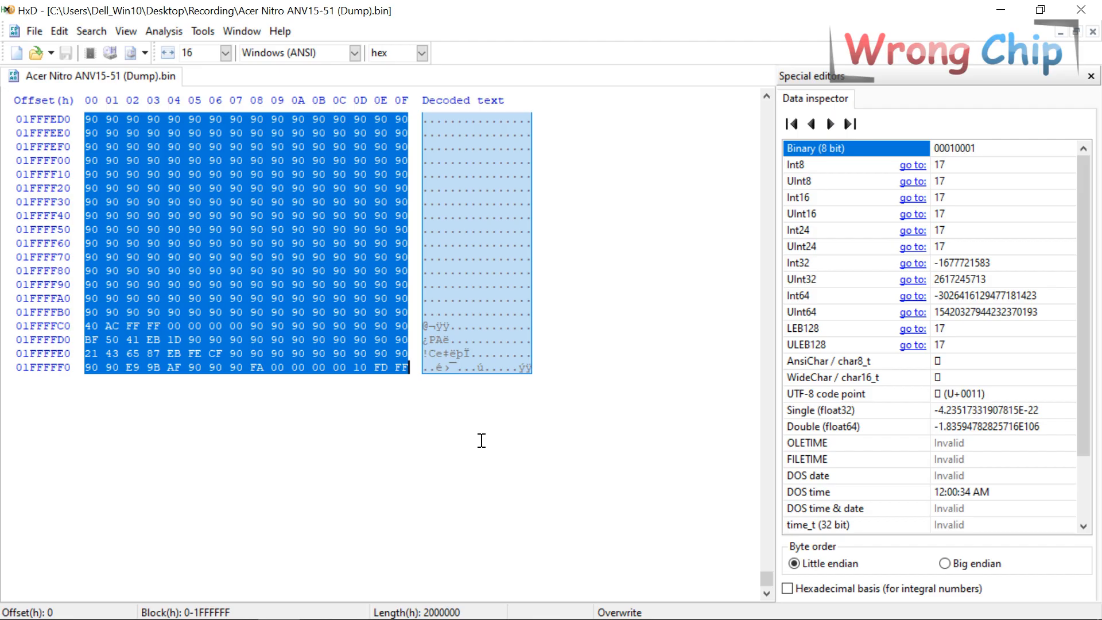
{"action": "left_click", "coordinate": [1001, 10]}
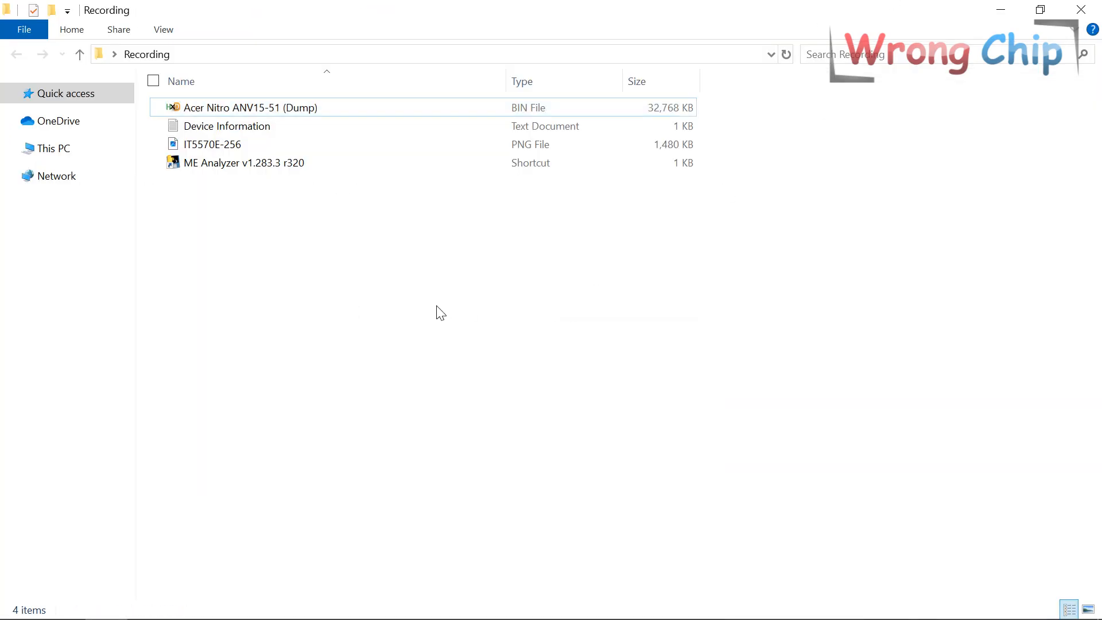
- Copy the device's serial number from the Device Information file and search the hex dump for it in all directions
{"action": "double_click", "coordinate": [241, 131]}
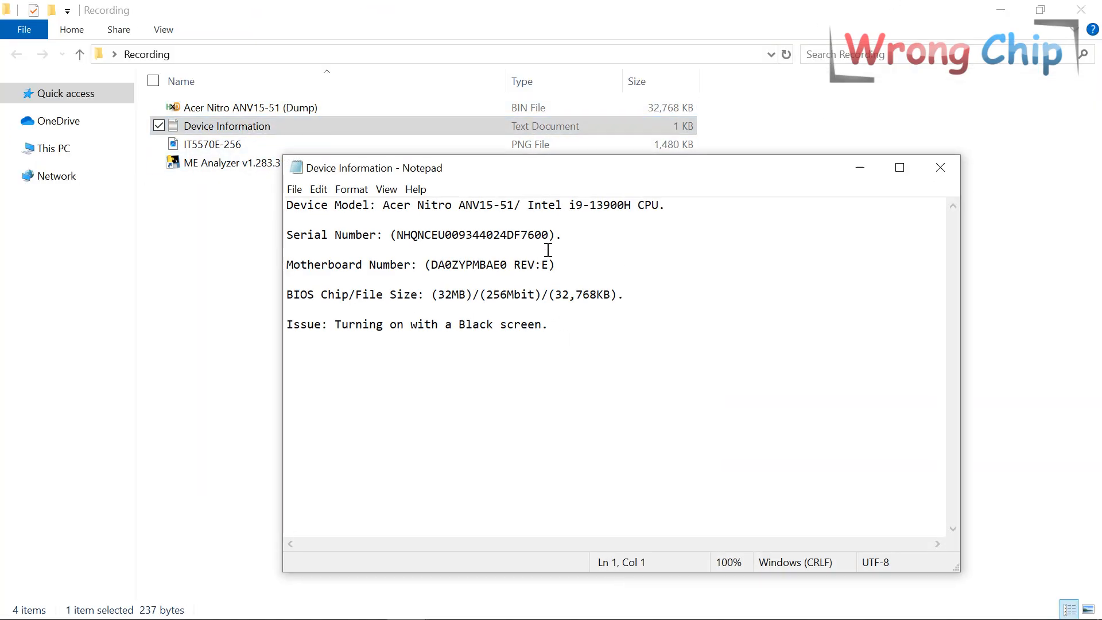
{"action": "mouse_move", "coordinate": [549, 235]}
{"action": "left_mouse_down"}
{"action": "mouse_move", "coordinate": [399, 244]}
{"action": "mouse_move", "coordinate": [541, 249]}
{"action": "mouse_move", "coordinate": [550, 239]}
{"action": "left_mouse_up"}
{"action": "left_click", "coordinate": [252, 97]}
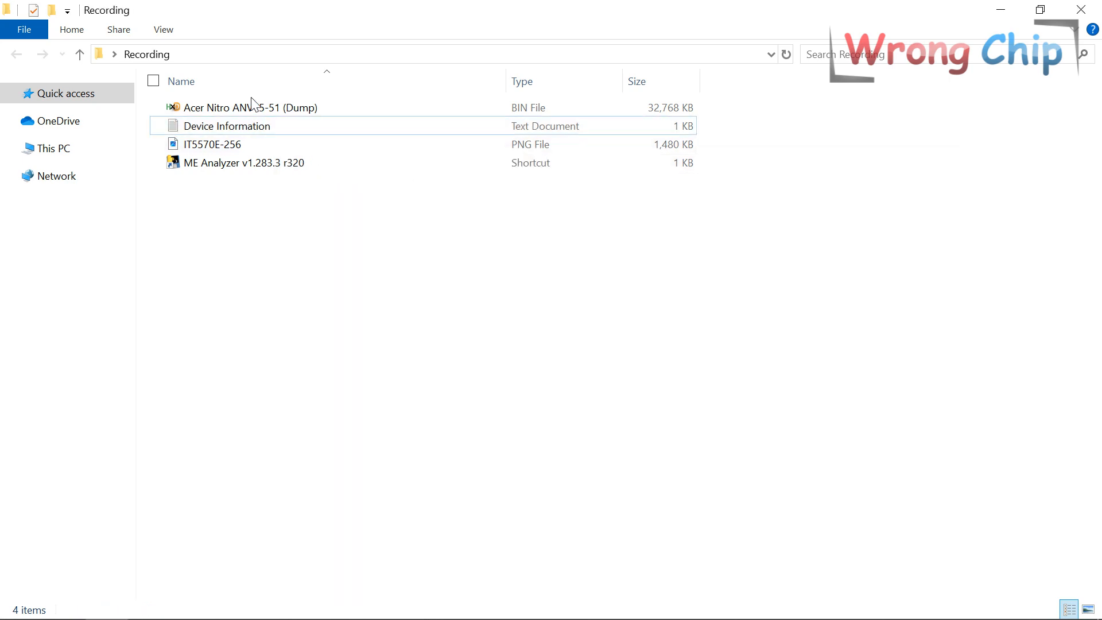
{"action": "double_click", "coordinate": [252, 107]}
{"action": "key", "text": "ctrl+f"}
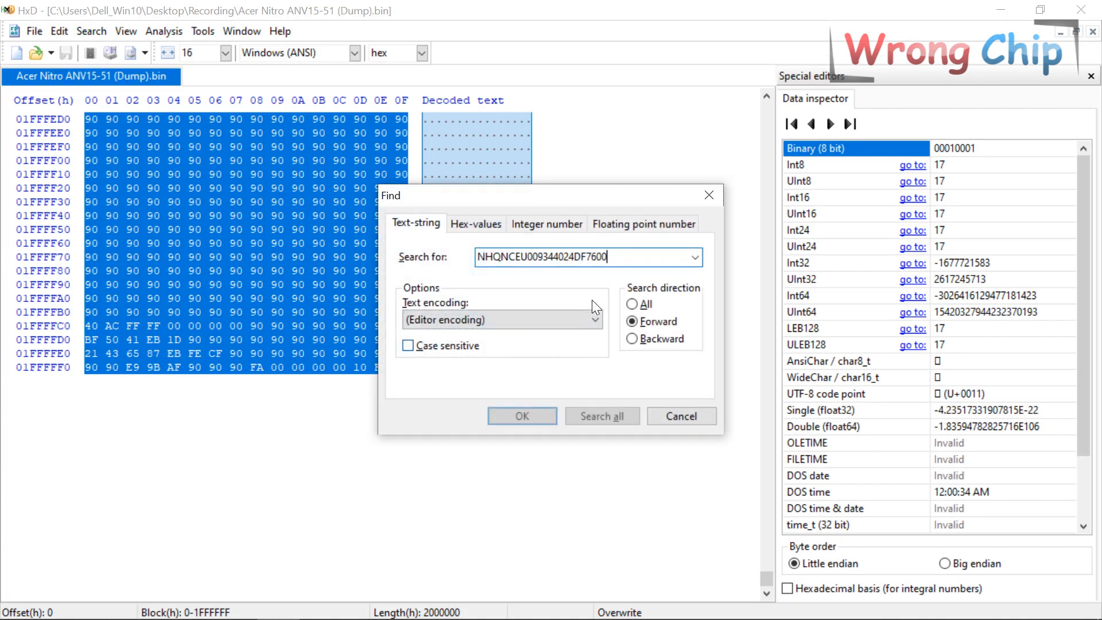
{"action": "left_click", "coordinate": [632, 304]}
{"action": "left_click", "coordinate": [522, 416]}
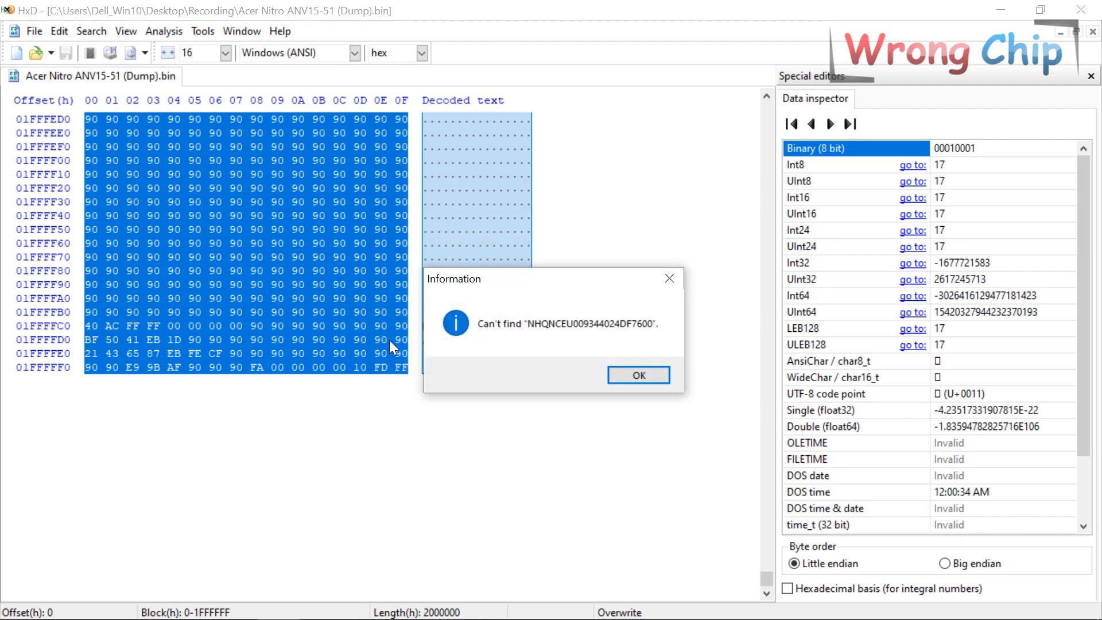
{"action": "left_click", "coordinate": [635, 374]}
{"action": "left_click", "coordinate": [252, 283]}
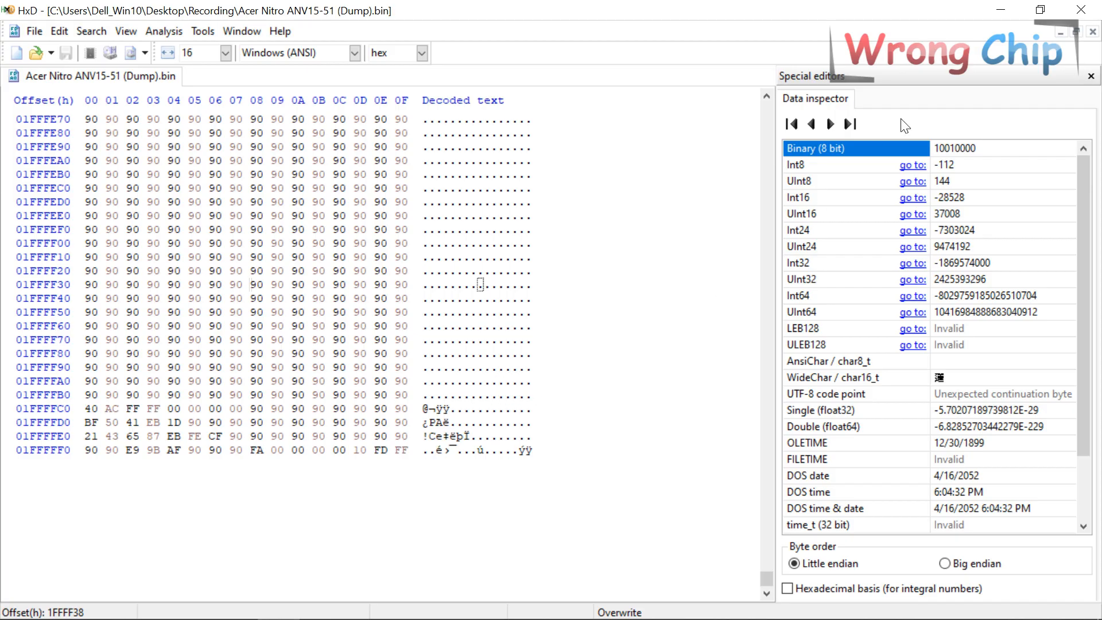
- Open the IT5570E-256 image from the Recording folder and examine the chip's markings at full window size
{"action": "left_click", "coordinate": [997, 17]}
{"action": "left_click", "coordinate": [199, 147]}
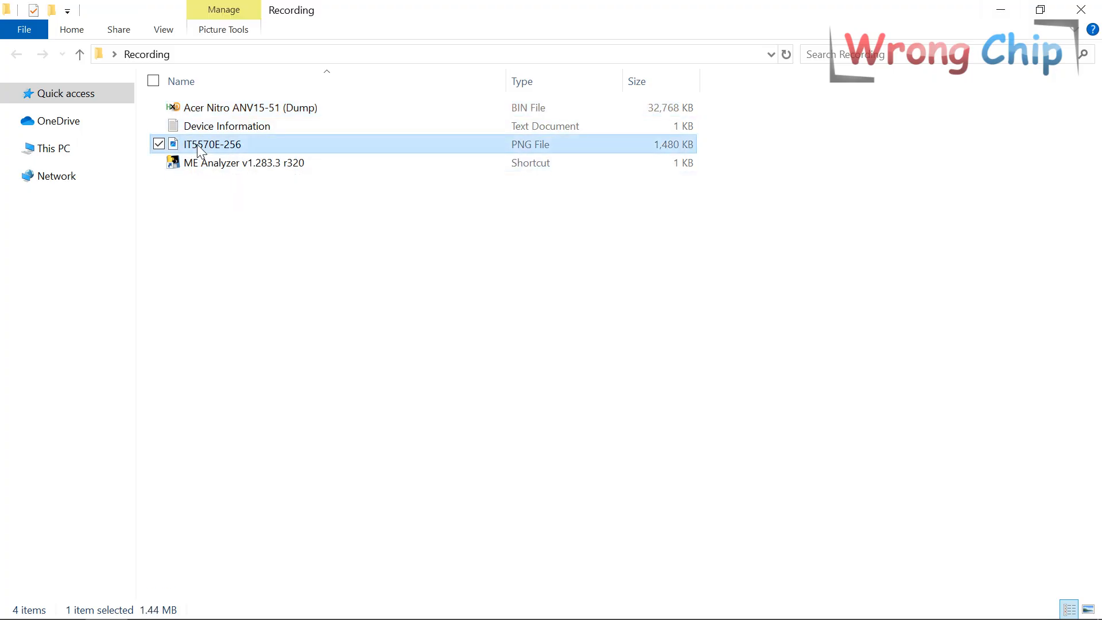
{"action": "double_click", "coordinate": [197, 144]}
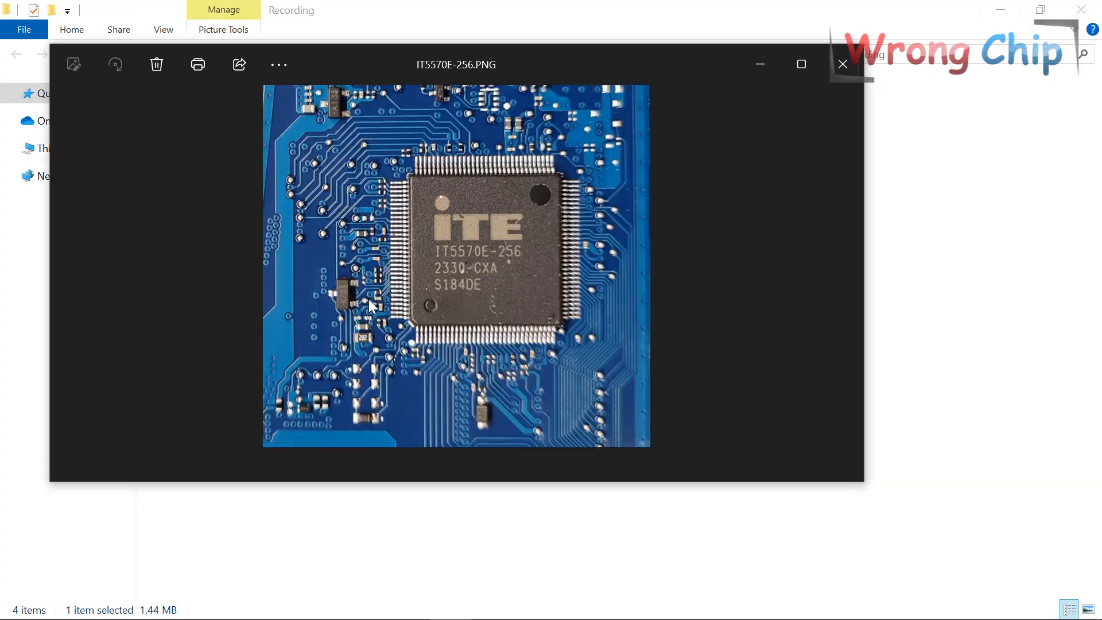
{"action": "left_click", "coordinate": [806, 64]}
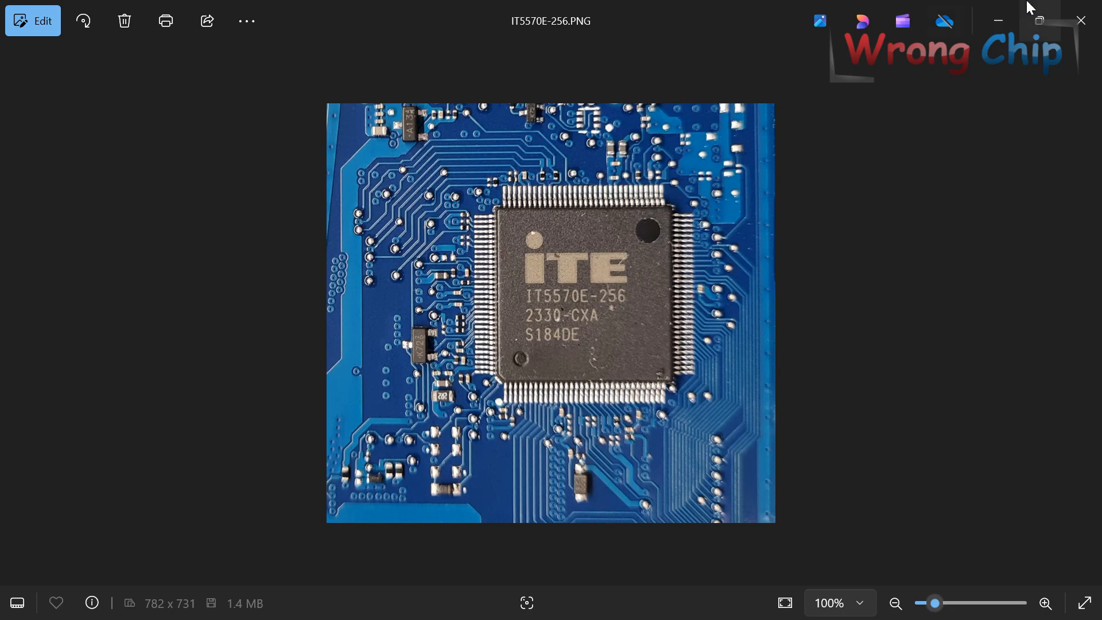
{"action": "left_click", "coordinate": [1004, 16]}
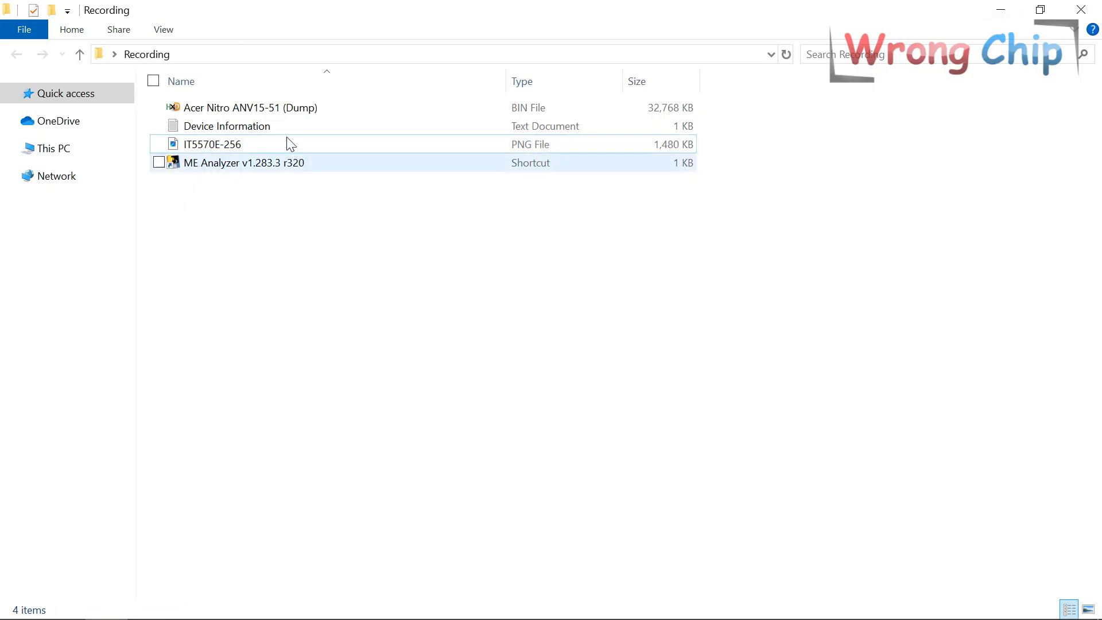
- Return to the dump in HxD, search for the text "acer" and step through several successive matches
{"action": "double_click", "coordinate": [267, 112]}
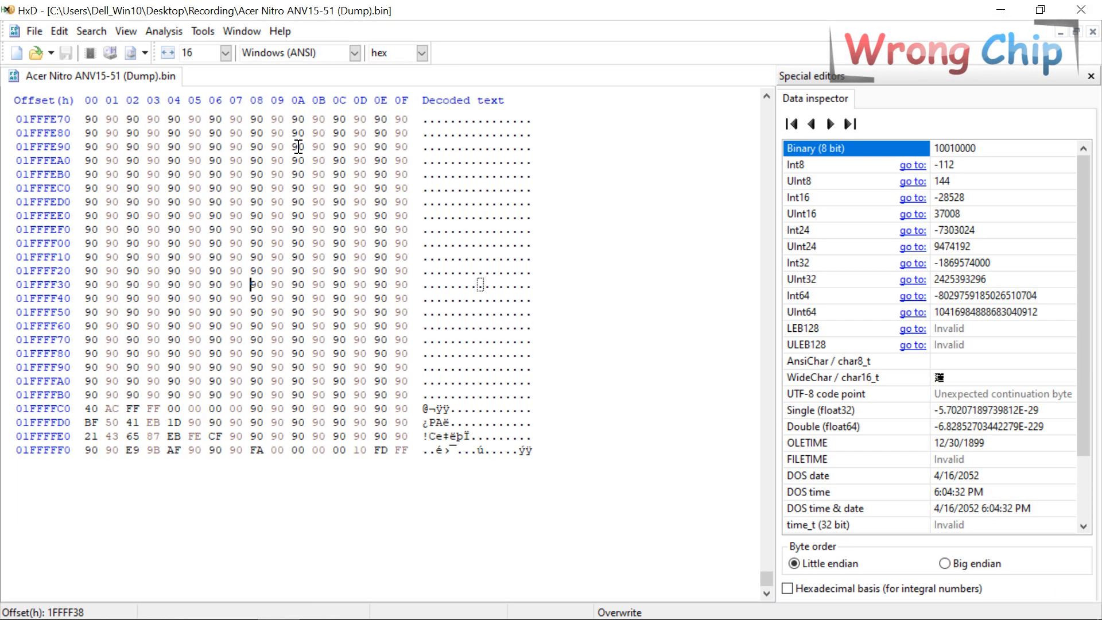
{"action": "key", "text": "ctrl+f"}
{"action": "type", "text": "acer"}
{"action": "key", "text": "Return"}
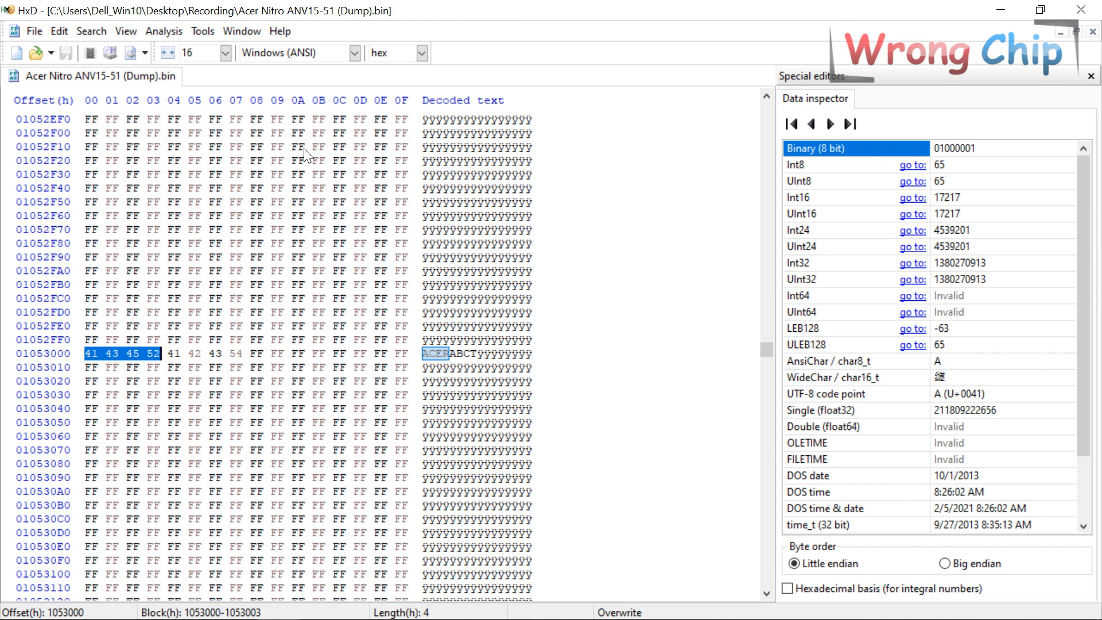
{"action": "key", "text": "F3"}
{"action": "key", "text": "F3"}
{"action": "key", "text": "F3"}
{"action": "key", "text": "F3"}
{"action": "key", "text": "F3"}
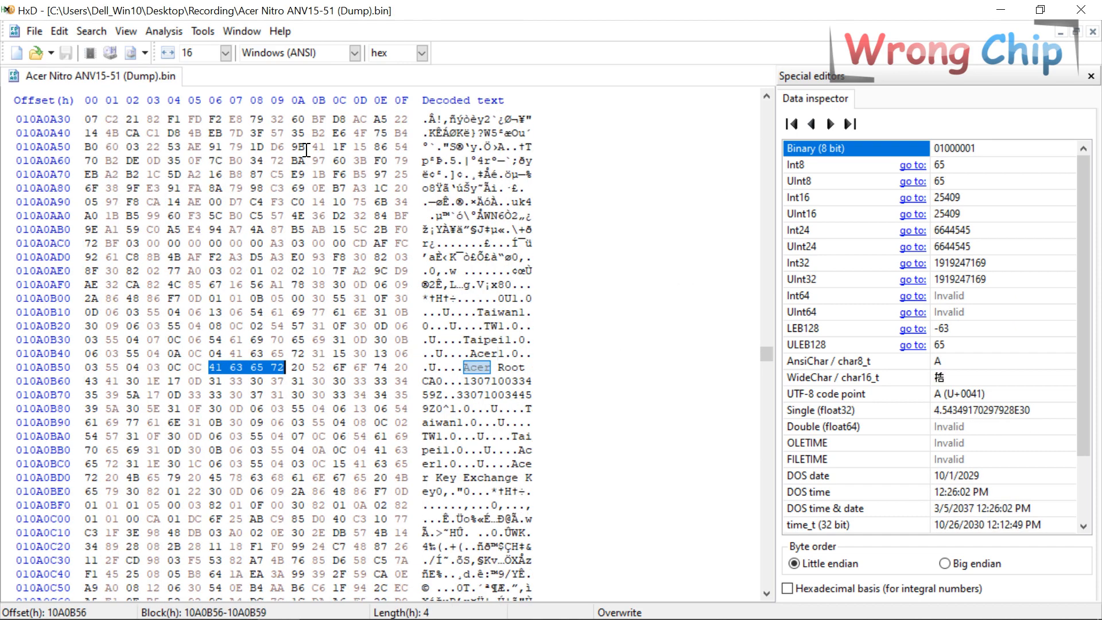
- Search the dump for the text "nitro"
{"action": "key", "text": "ctrl+f"}
{"action": "type", "text": "nitro"}
{"action": "key", "text": "Return"}
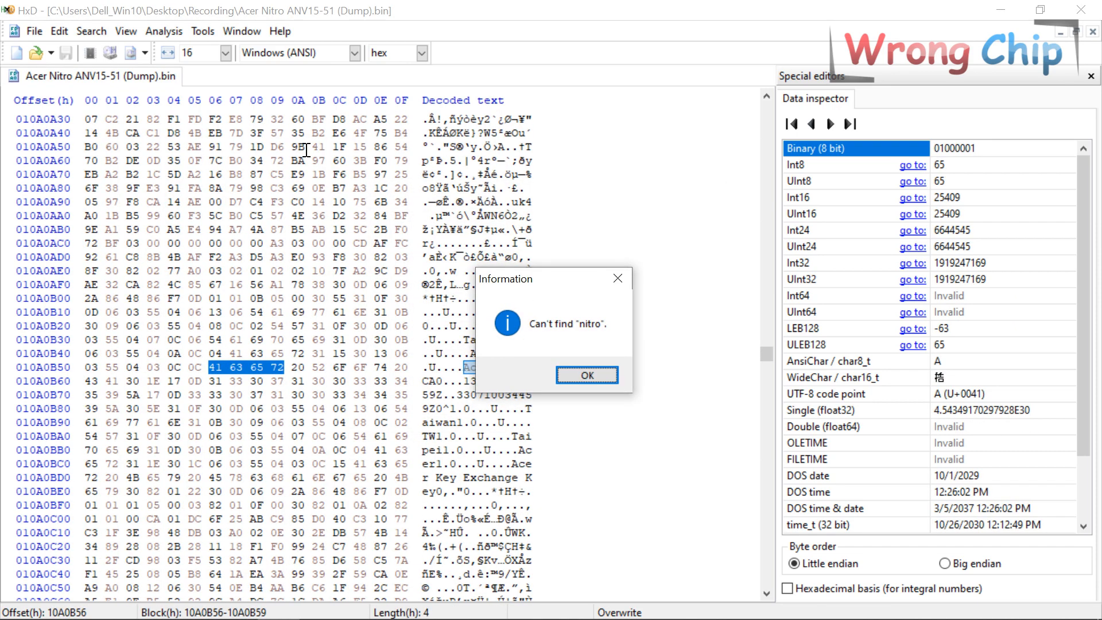
{"action": "key", "text": "Return"}
- Search the dump for the text "dmi", step through all its matches, and minimize the hex editor
{"action": "key", "text": "ctrl+f"}
{"action": "type", "text": "dmi"}
{"action": "key", "text": "Return"}
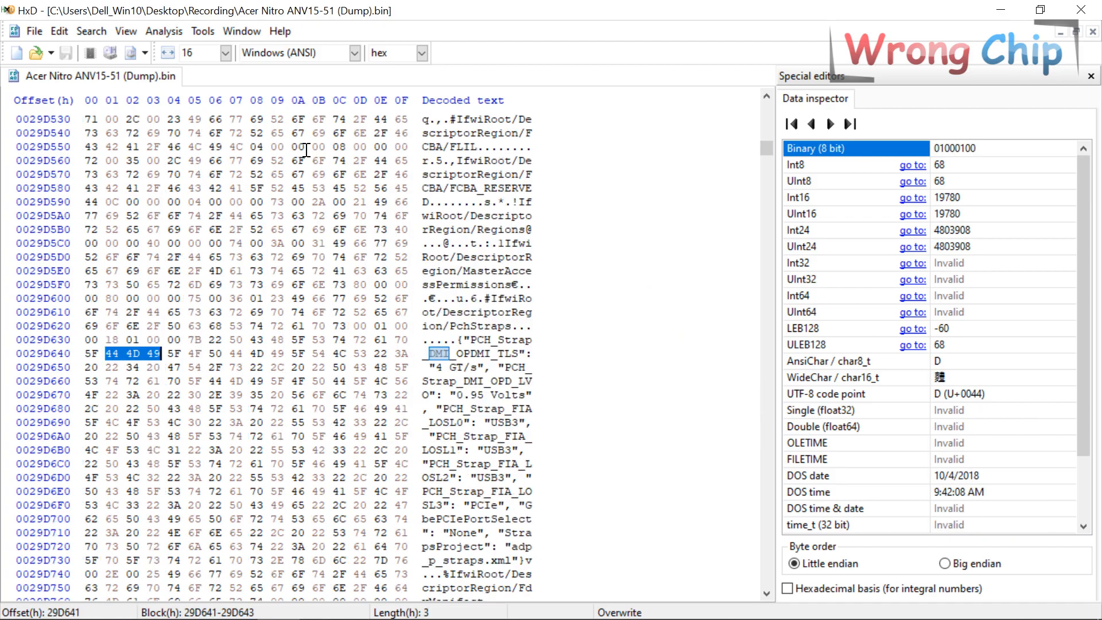
{"action": "key", "text": "F3"}
{"action": "key", "text": "F3"}
{"action": "key", "text": "F3"}
{"action": "key", "text": "F3"}
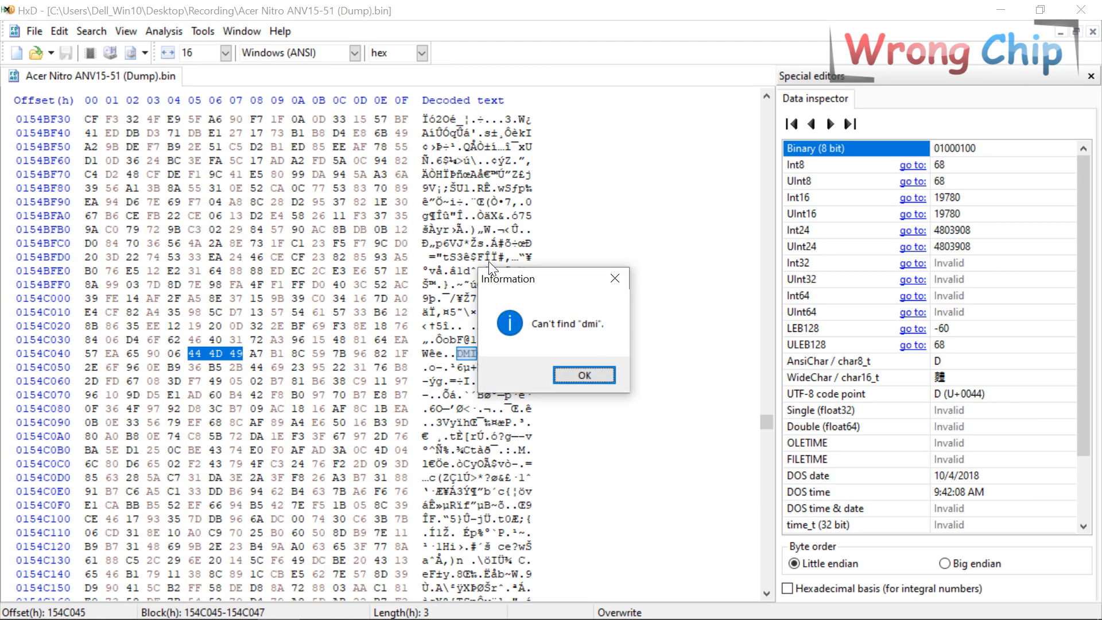
{"action": "key", "text": "Return"}
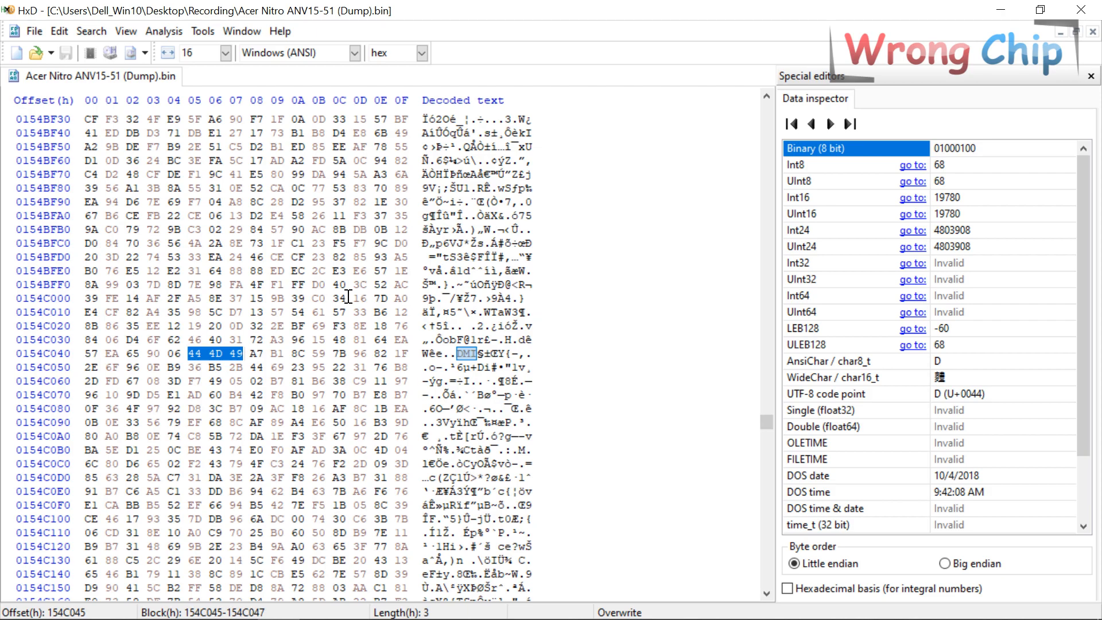
{"action": "left_click", "coordinate": [1001, 10]}
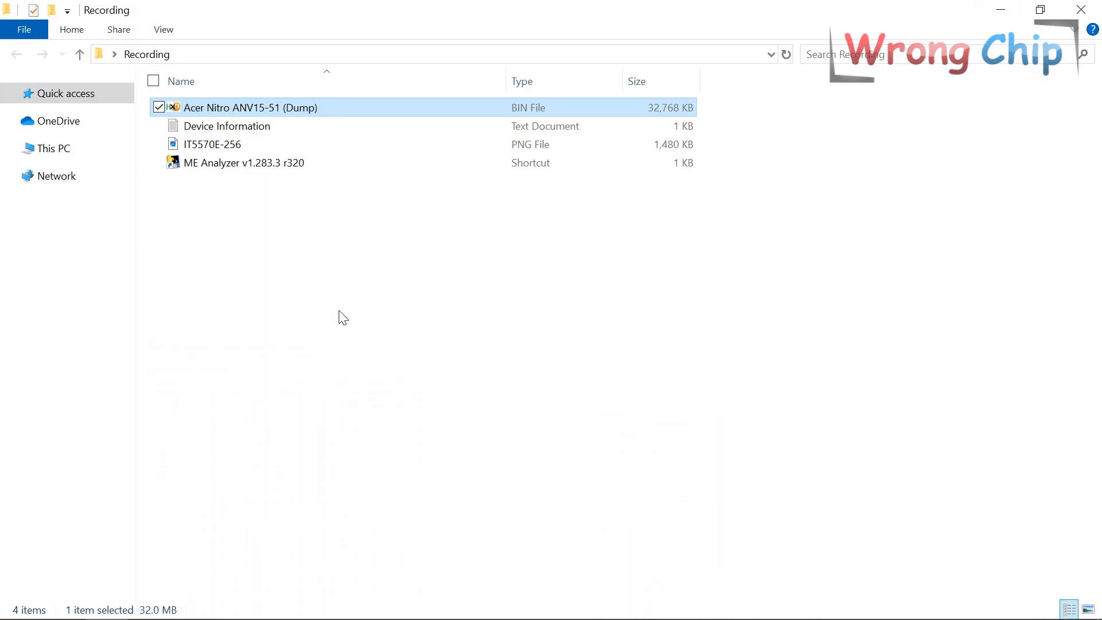
- Reopen the Device Information text file and copy the device's serial number
{"action": "double_click", "coordinate": [253, 128]}
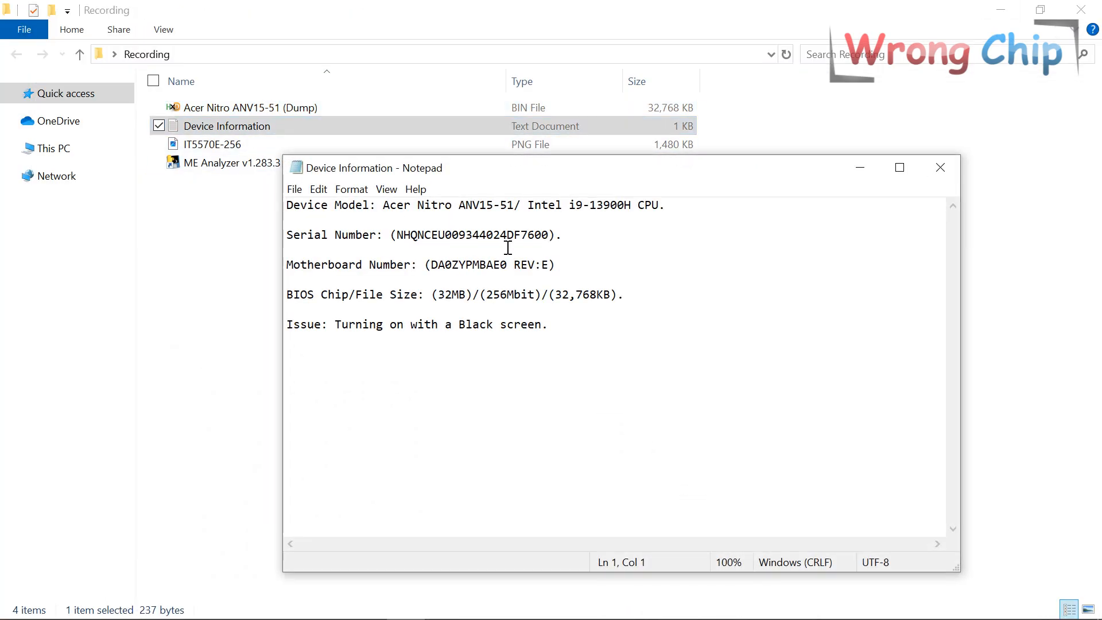
{"action": "left_click_drag", "start_coordinate": [552, 233], "coordinate": [397, 235]}
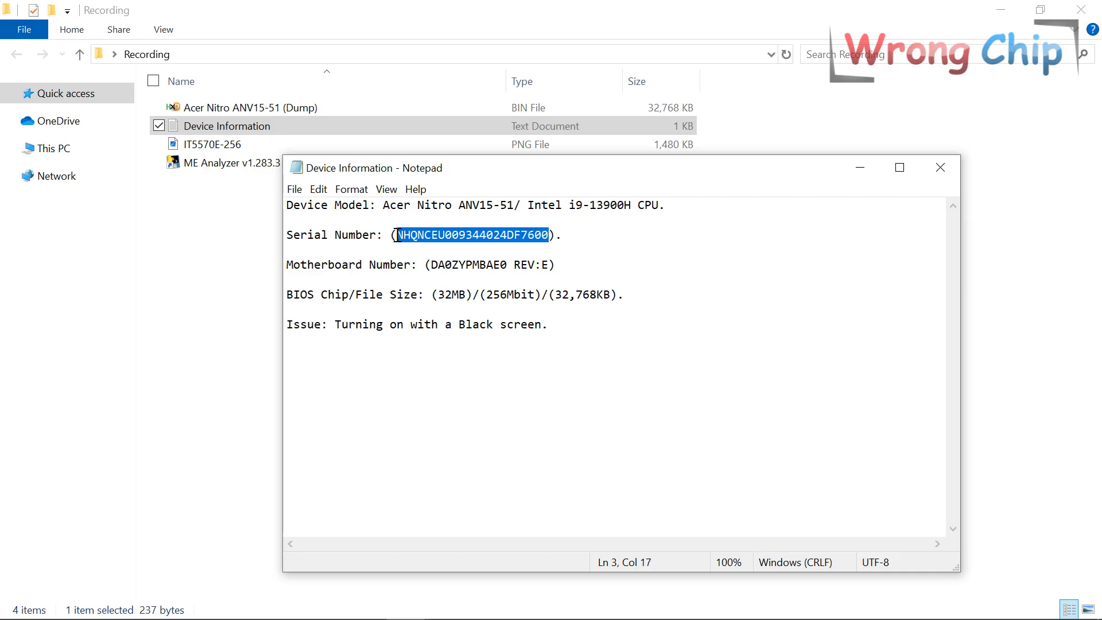
{"action": "right_click", "coordinate": [413, 233]}
{"action": "left_click", "coordinate": [329, 283]}
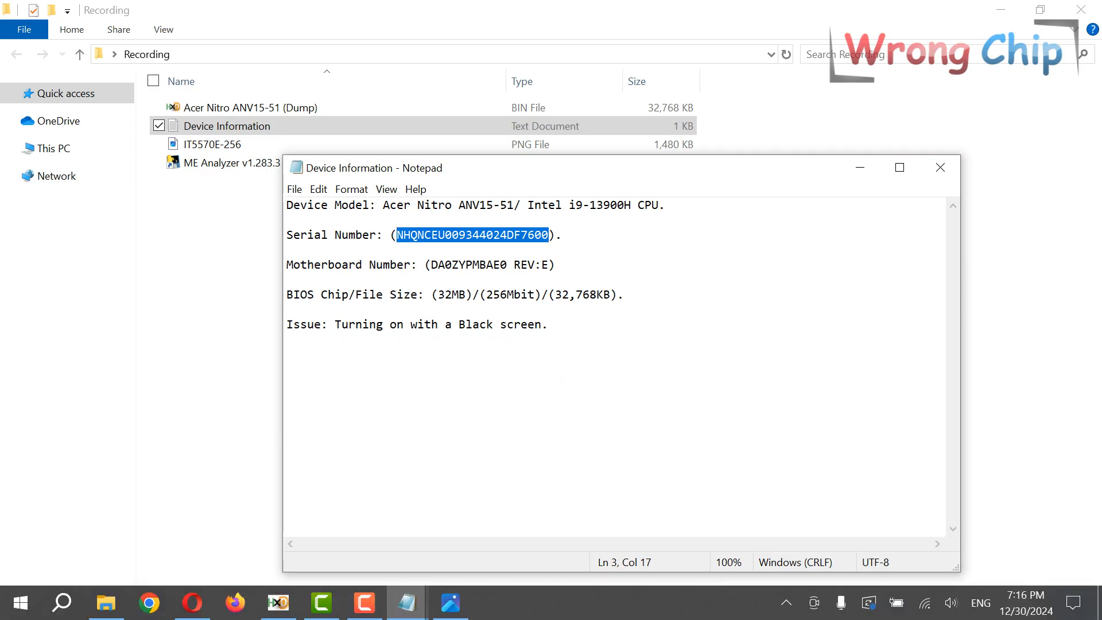
- Switch to the Opera browser, look up the copied serial number on Acer's Drivers and Manuals page, and check the product name
{"action": "left_click", "coordinate": [193, 602]}
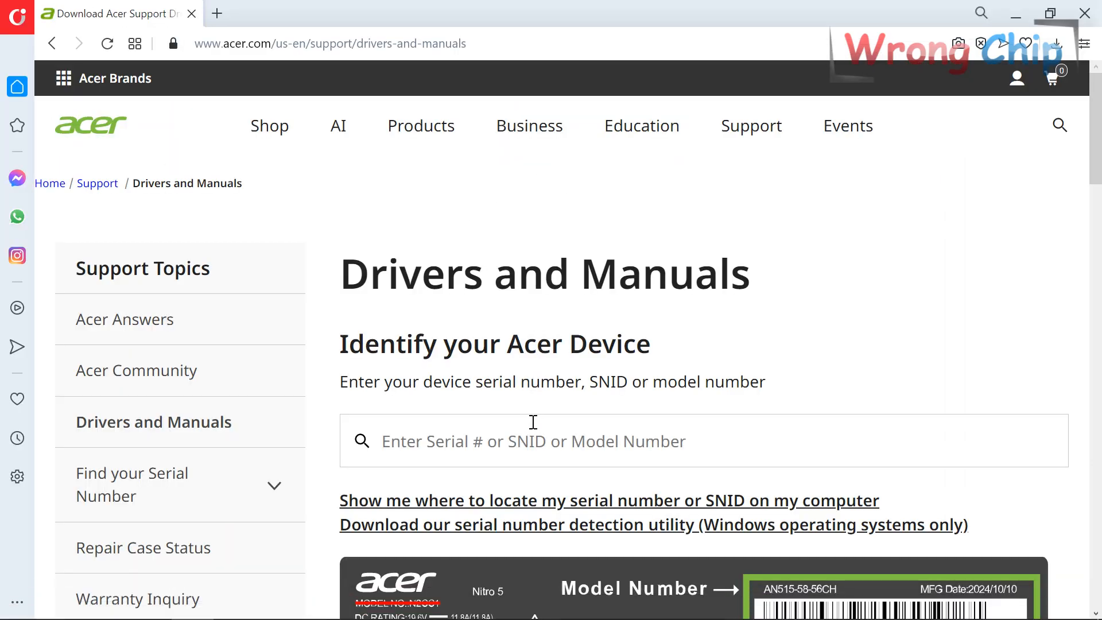
{"action": "left_click", "coordinate": [533, 425]}
{"action": "key", "text": "ctrl+v"}
{"action": "key", "text": "Return"}
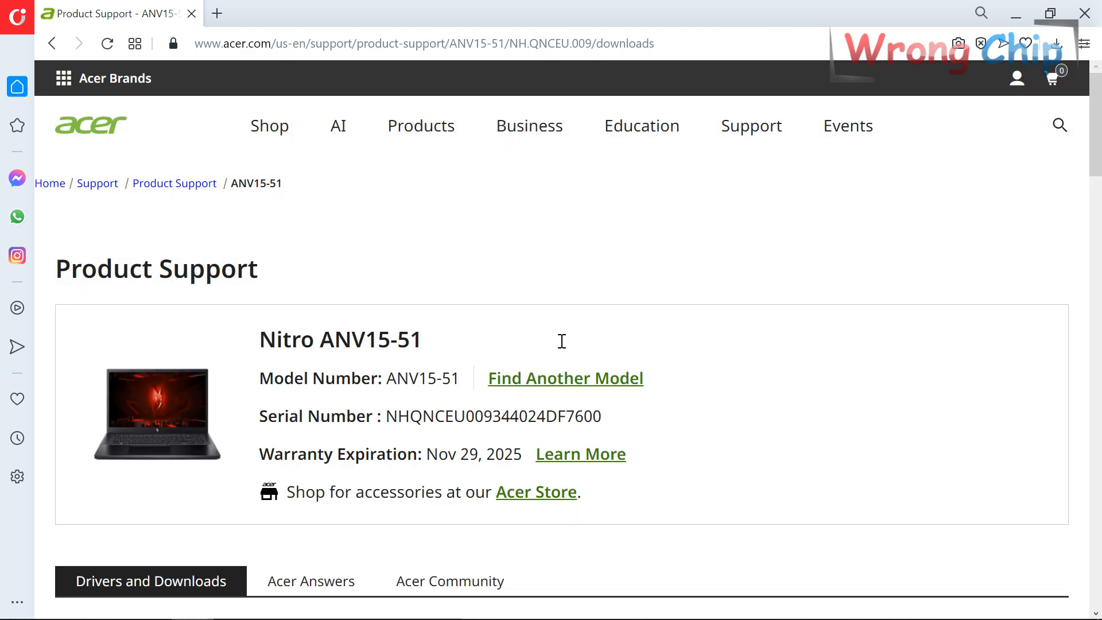
{"action": "scroll", "coordinate": [665, 341], "scroll_direction": "down", "scroll_amount": 3}
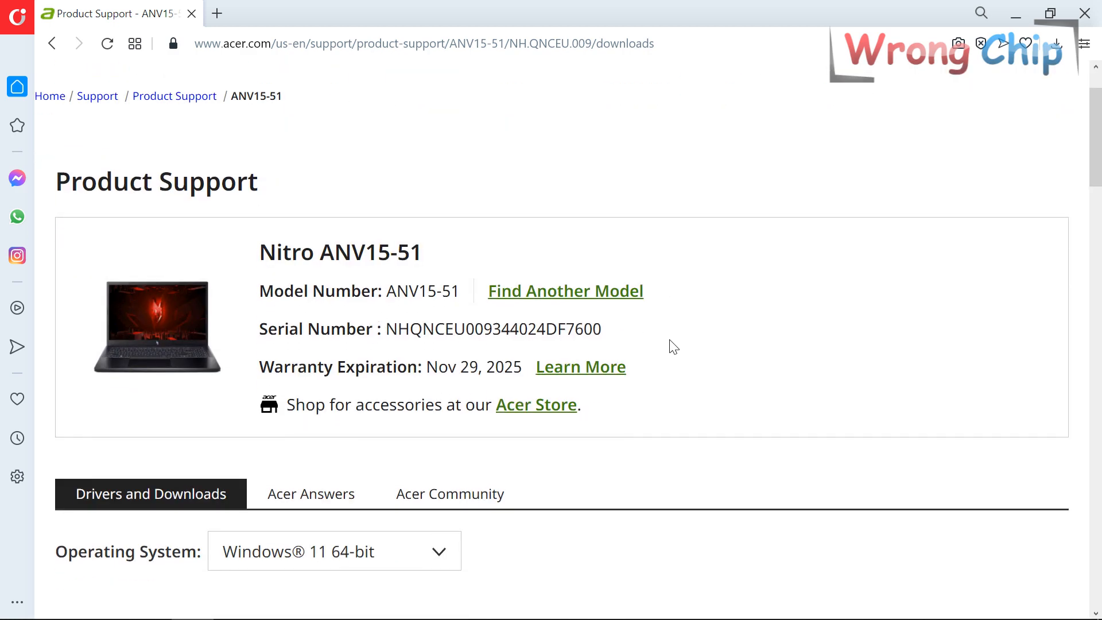
{"action": "left_click_drag", "start_coordinate": [259, 166], "coordinate": [433, 167]}
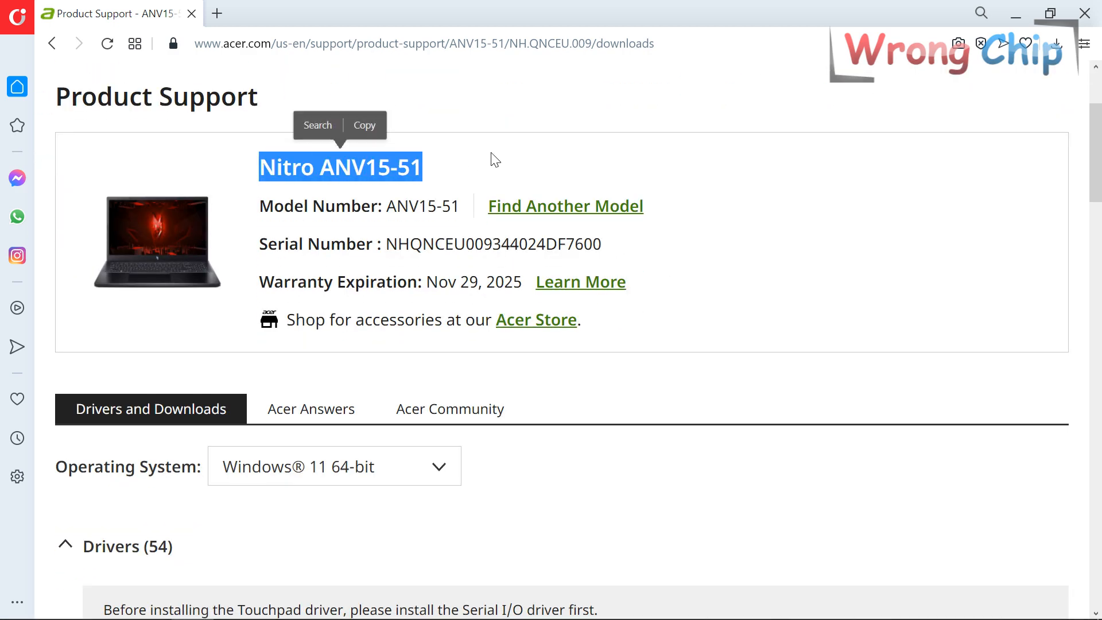
- Collapse the Drivers list on the Acer support page, expand the BIOS/Firmware list, and examine the available BIOS versions
{"action": "left_click", "coordinate": [367, 167]}
{"action": "left_click_drag", "start_coordinate": [292, 167], "coordinate": [391, 167]}
{"action": "left_click", "coordinate": [517, 177]}
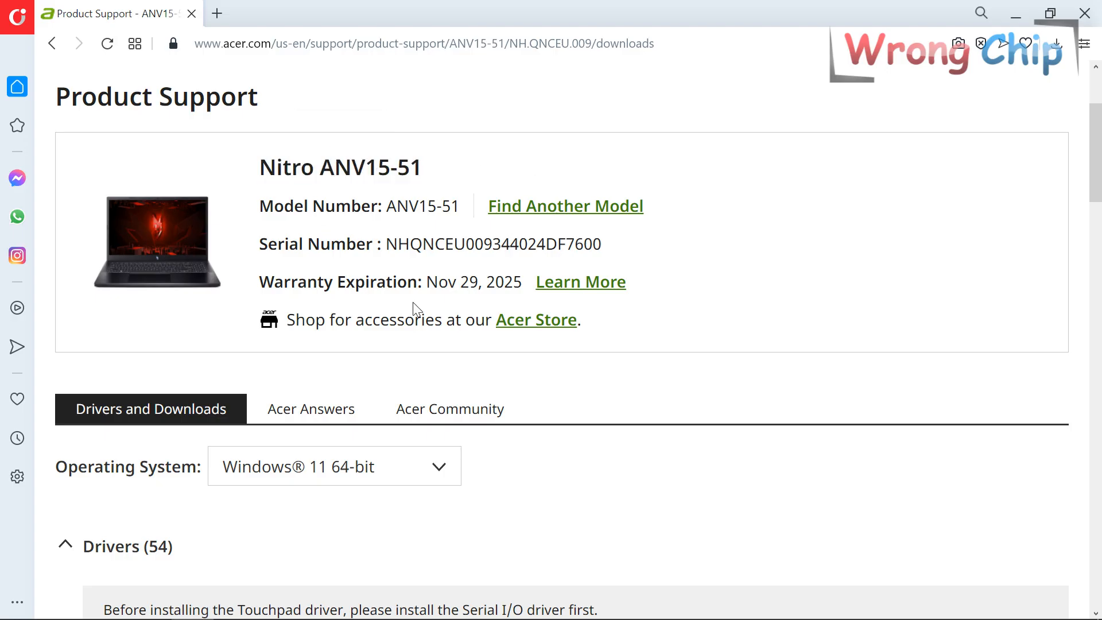
{"action": "scroll", "coordinate": [303, 287], "scroll_direction": "up", "scroll_amount": 3}
{"action": "scroll", "coordinate": [302, 293], "scroll_direction": "down", "scroll_amount": 6}
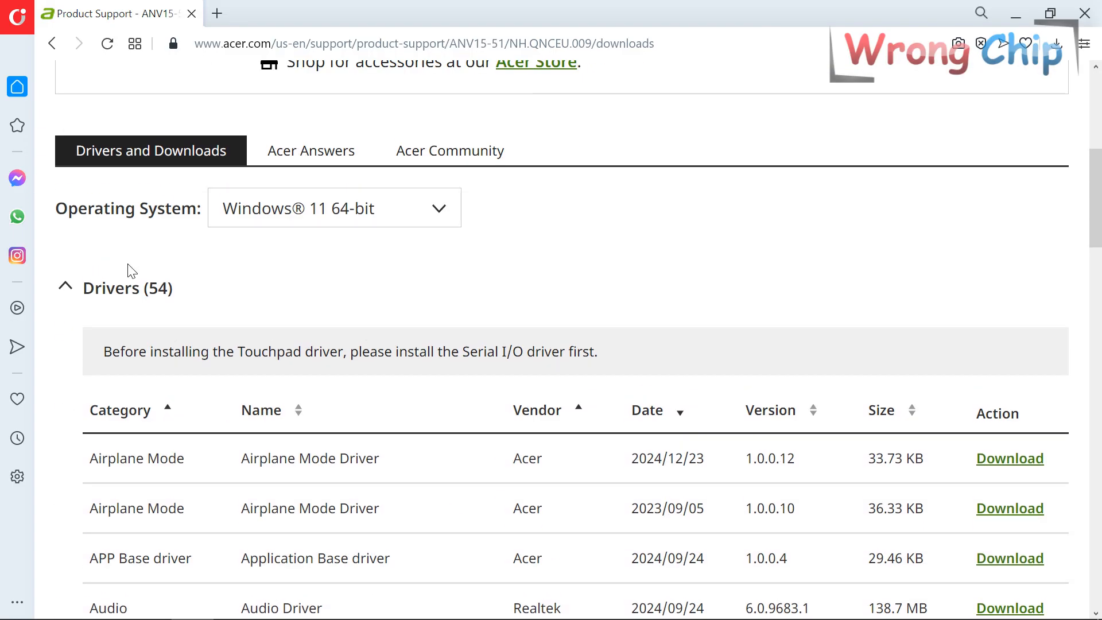
{"action": "left_click", "coordinate": [62, 292]}
{"action": "scroll", "coordinate": [287, 303], "scroll_direction": "down", "scroll_amount": 1}
{"action": "left_click", "coordinate": [84, 320]}
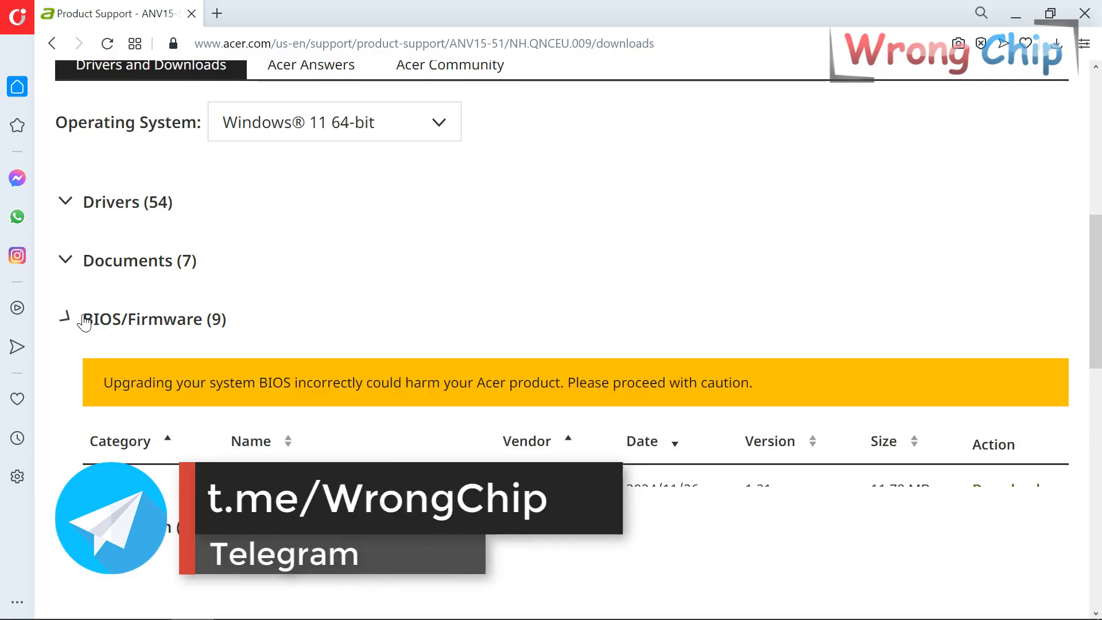
{"action": "scroll", "coordinate": [84, 320], "scroll_direction": "down", "scroll_amount": 4}
{"action": "left_click_drag", "start_coordinate": [753, 351], "coordinate": [775, 356]}
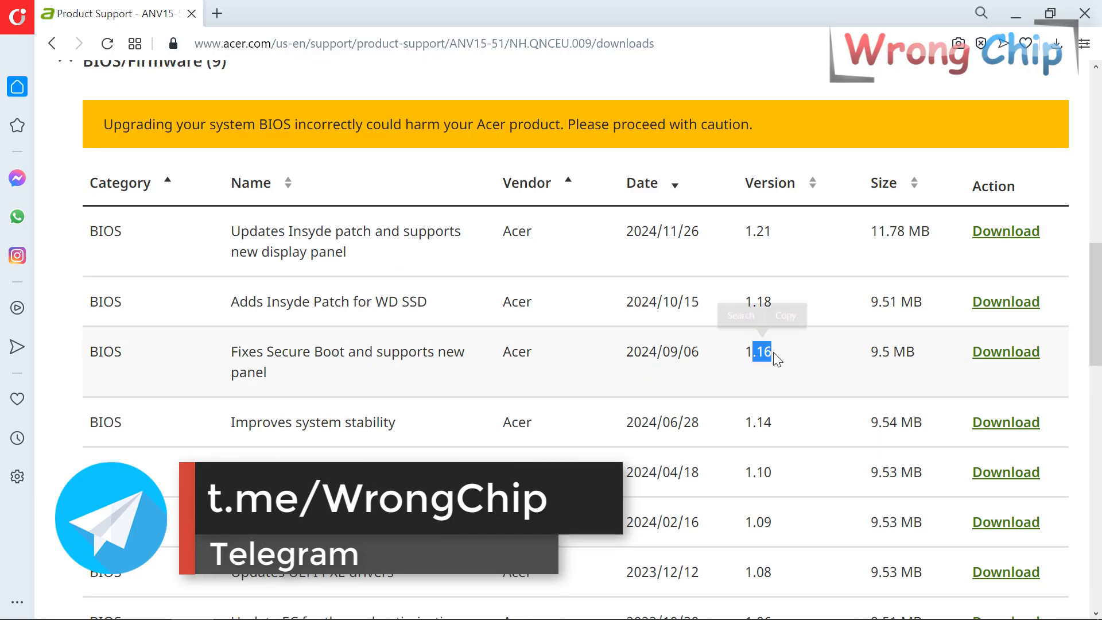
{"action": "scroll", "coordinate": [413, 341], "scroll_direction": "up", "scroll_amount": 3}
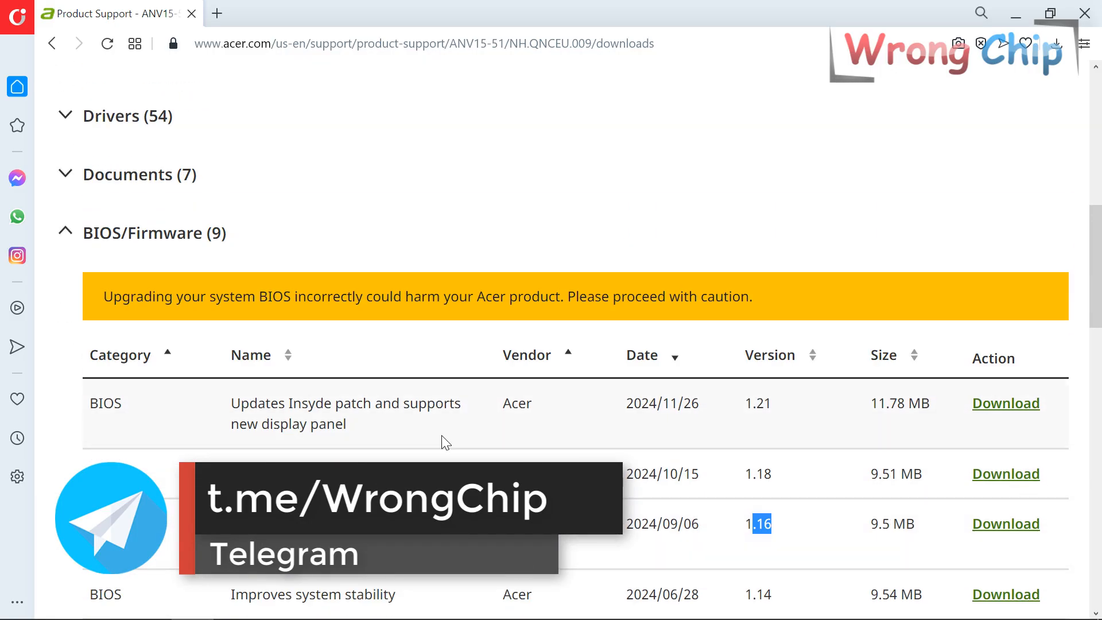
- Switch to HxD, search the dump for the text "bvdt", and examine the BIOS version and platform code stored there
{"action": "left_click", "coordinate": [290, 594]}
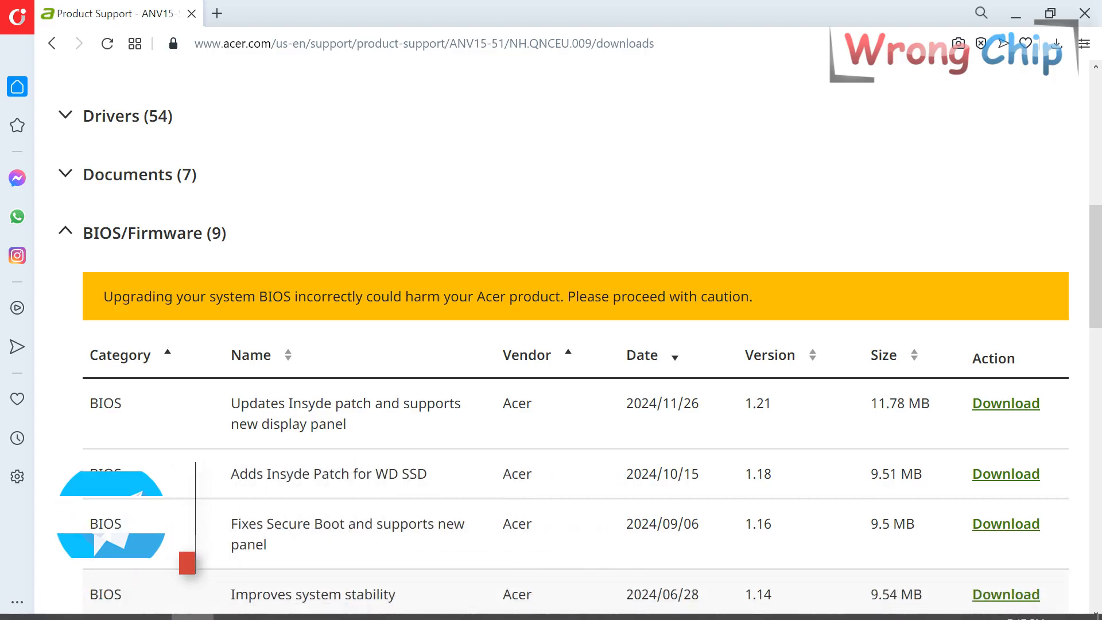
{"action": "left_click", "coordinate": [278, 605]}
{"action": "key", "text": "ctrl+f"}
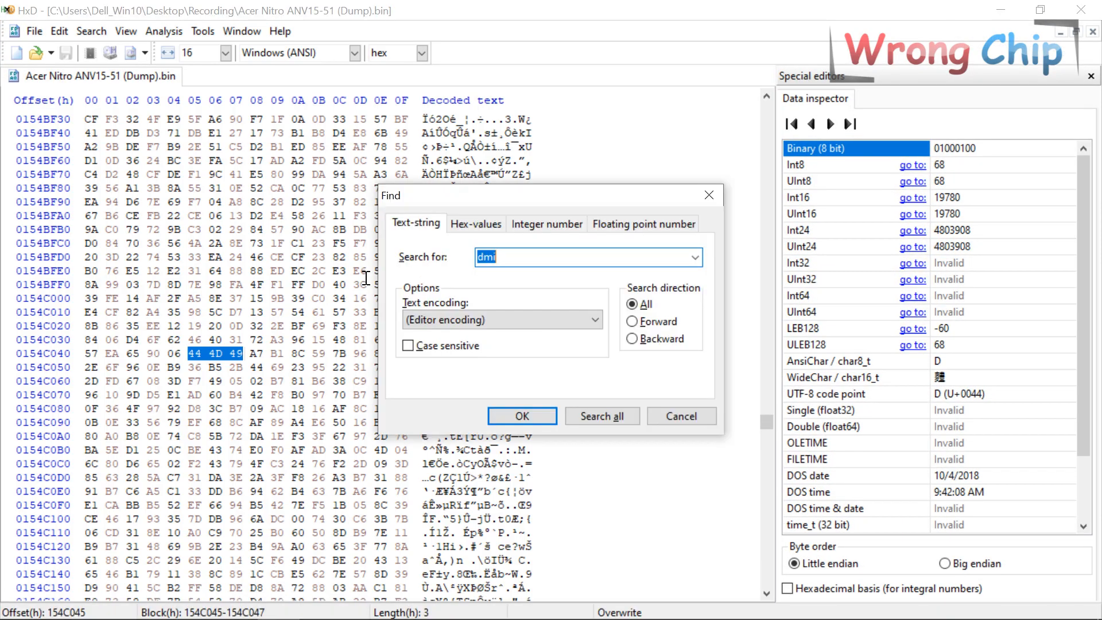
{"action": "type", "text": "bvdt"}
{"action": "key", "text": "Return"}
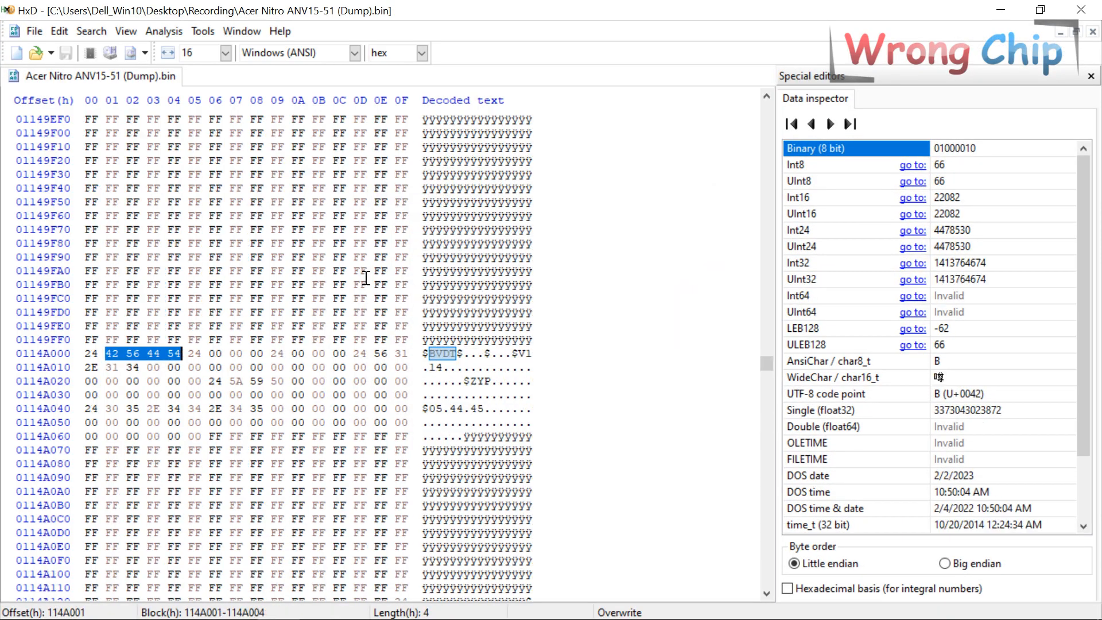
{"action": "left_click_drag", "start_coordinate": [520, 353], "coordinate": [484, 382]}
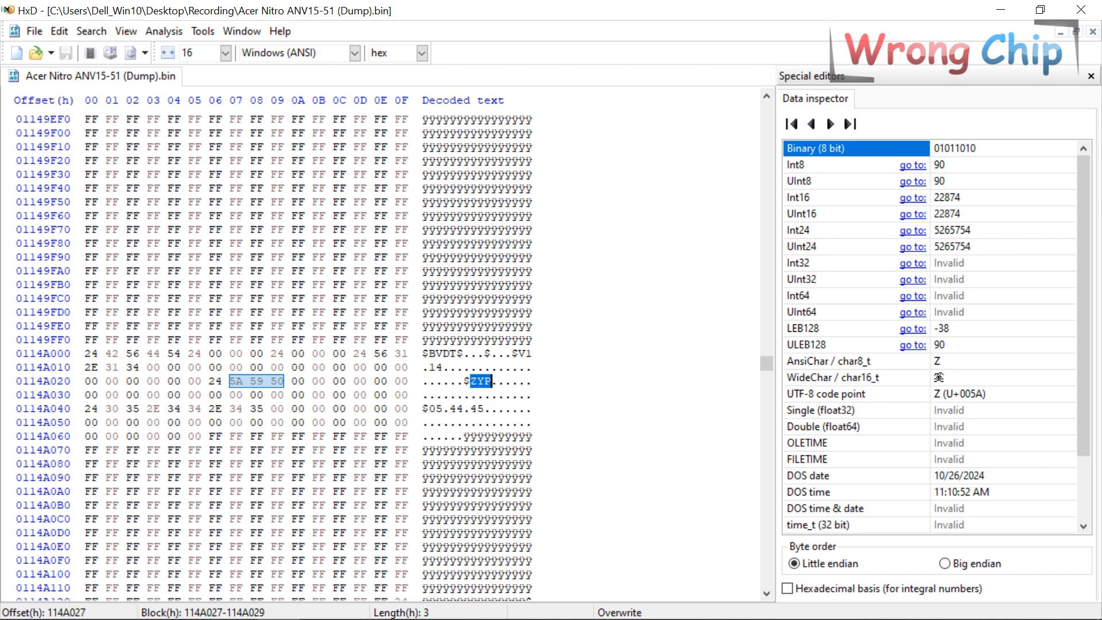
- Bring up the Device Information note and compare the motherboard number with the ZYP code in the dump
{"action": "mouse_move", "coordinate": [397, 586]}
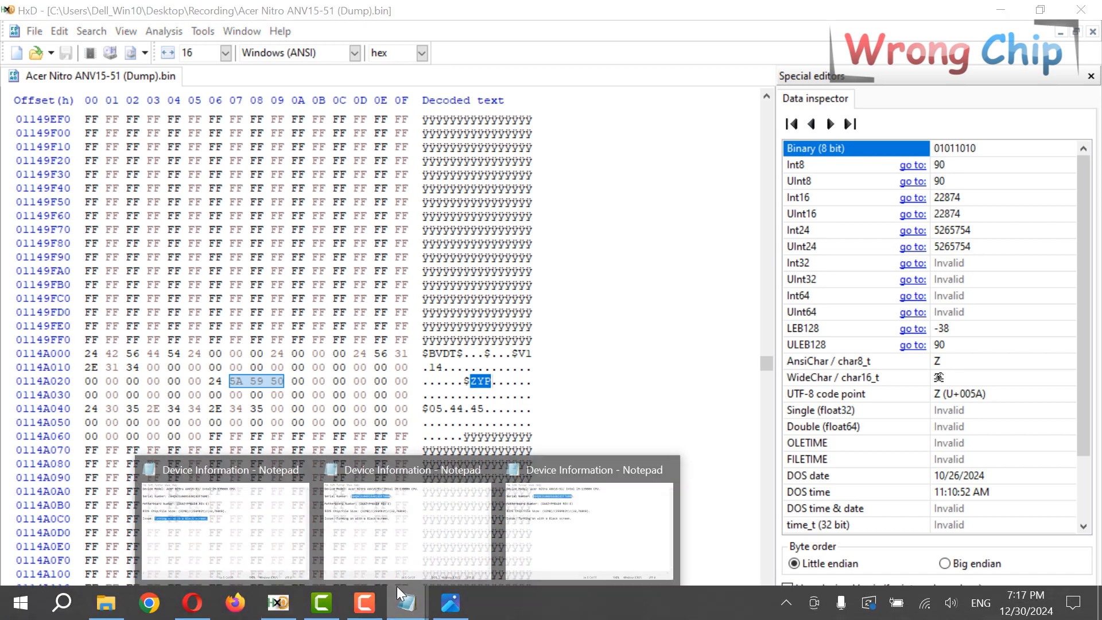
{"action": "left_click", "coordinate": [528, 525]}
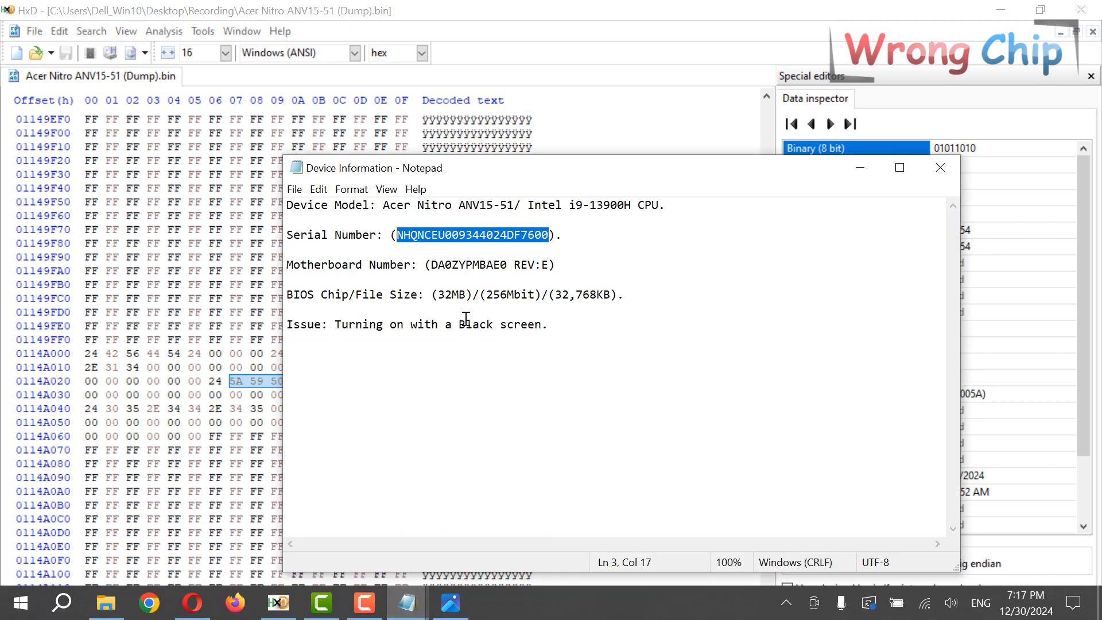
{"action": "mouse_move", "coordinate": [460, 266]}
{"action": "left_mouse_down"}
{"action": "mouse_move", "coordinate": [480, 272]}
{"action": "mouse_move", "coordinate": [459, 268]}
{"action": "left_mouse_up"}
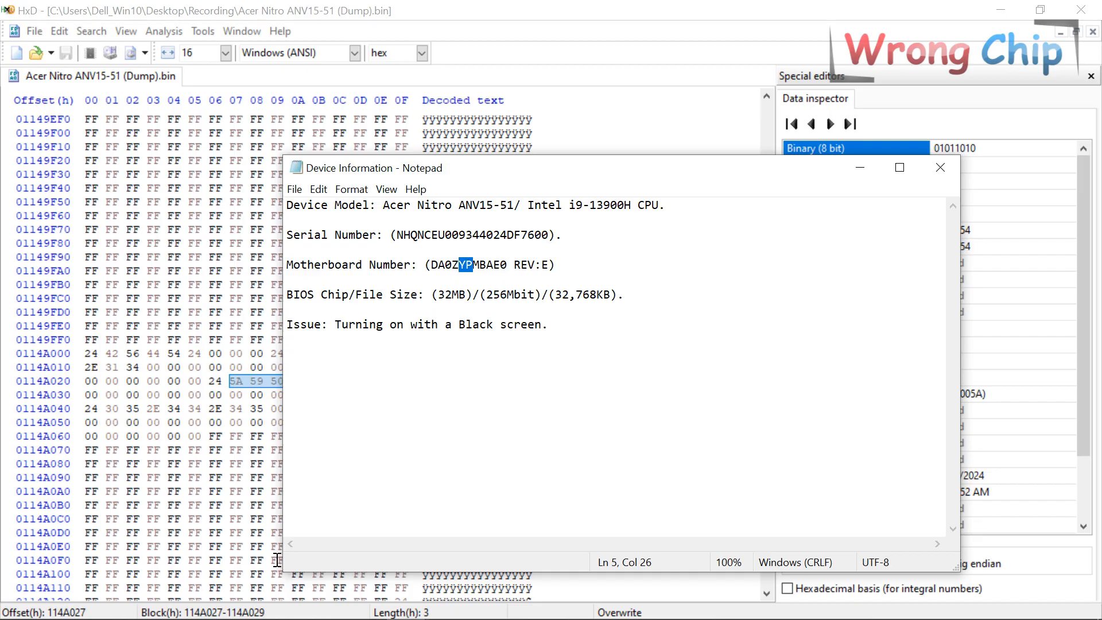
- Switch back to the Acer support page in Opera and find BIOS version 1.14 in the BIOS/Firmware list
{"action": "left_click", "coordinate": [187, 607]}
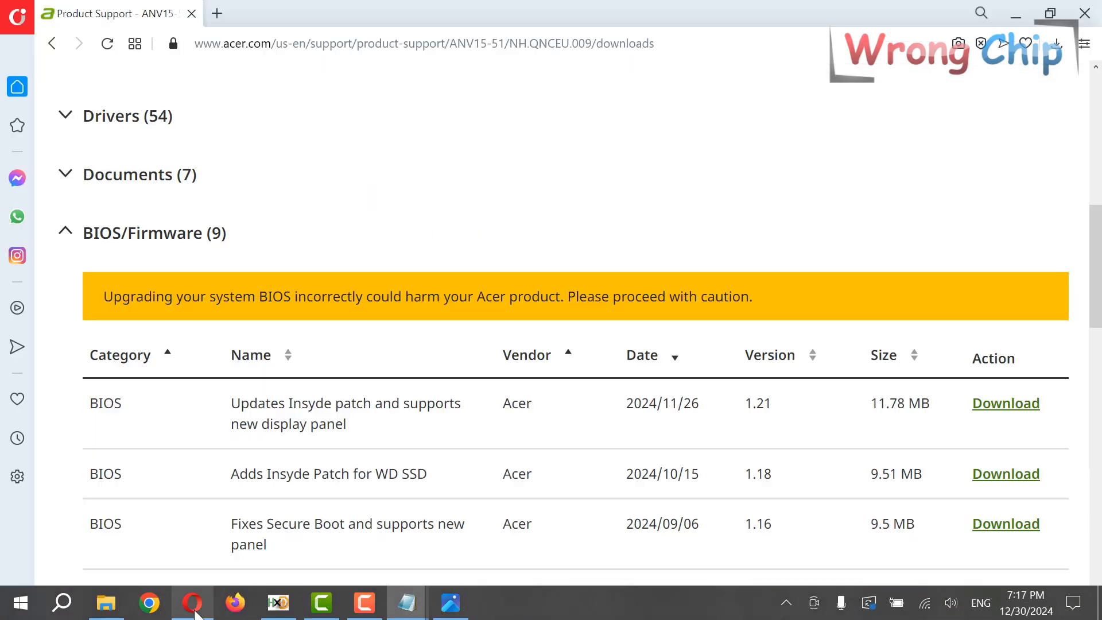
{"action": "scroll", "coordinate": [630, 429], "scroll_direction": "down", "scroll_amount": 1}
{"action": "scroll", "coordinate": [631, 429], "scroll_direction": "down", "scroll_amount": 2}
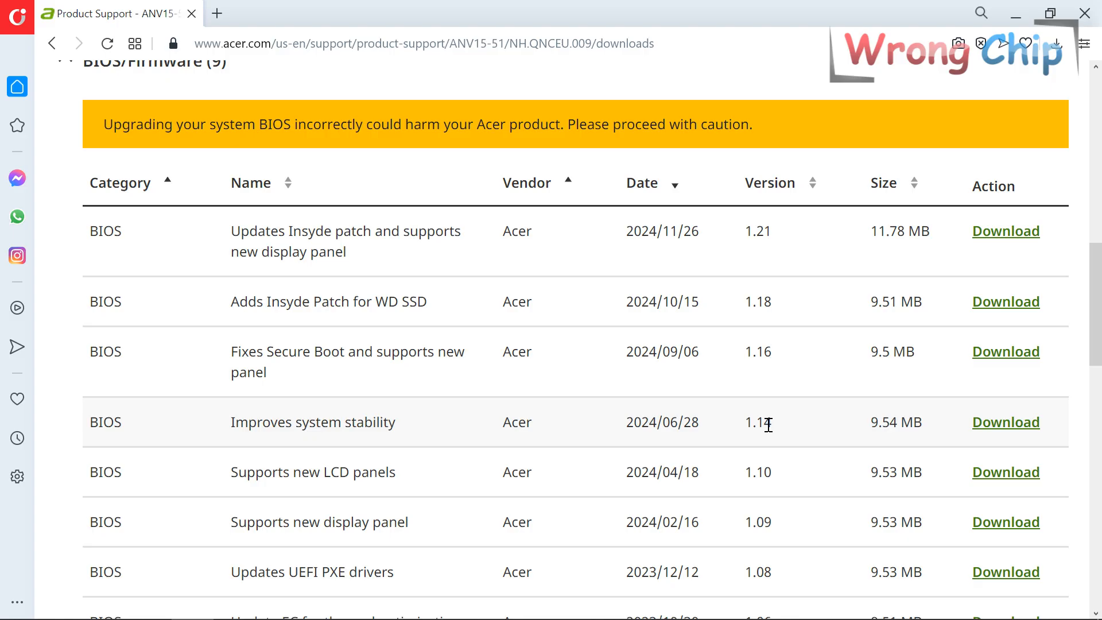
{"action": "left_click_drag", "start_coordinate": [747, 423], "coordinate": [775, 431]}
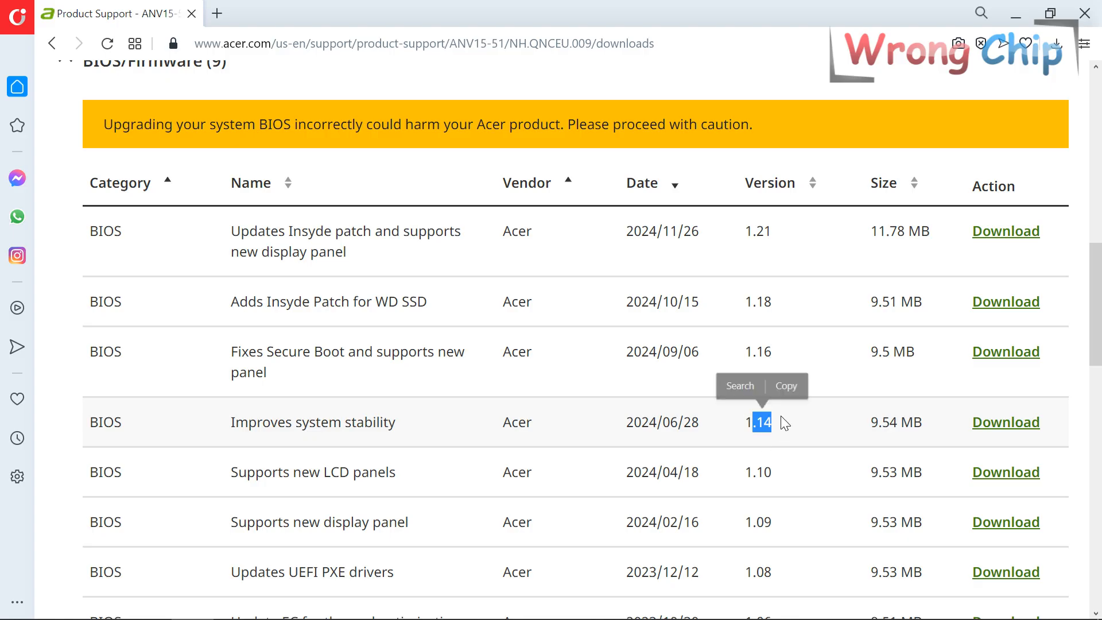
{"action": "left_click", "coordinate": [740, 427]}
{"action": "double_click", "coordinate": [762, 423]}
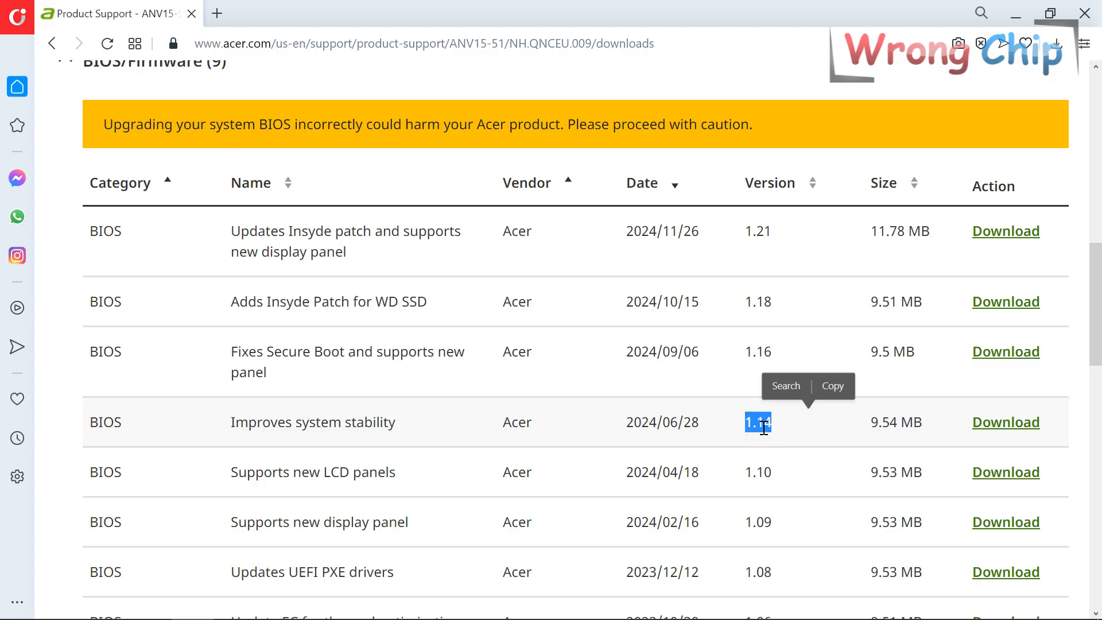
{"action": "left_click", "coordinate": [757, 424]}
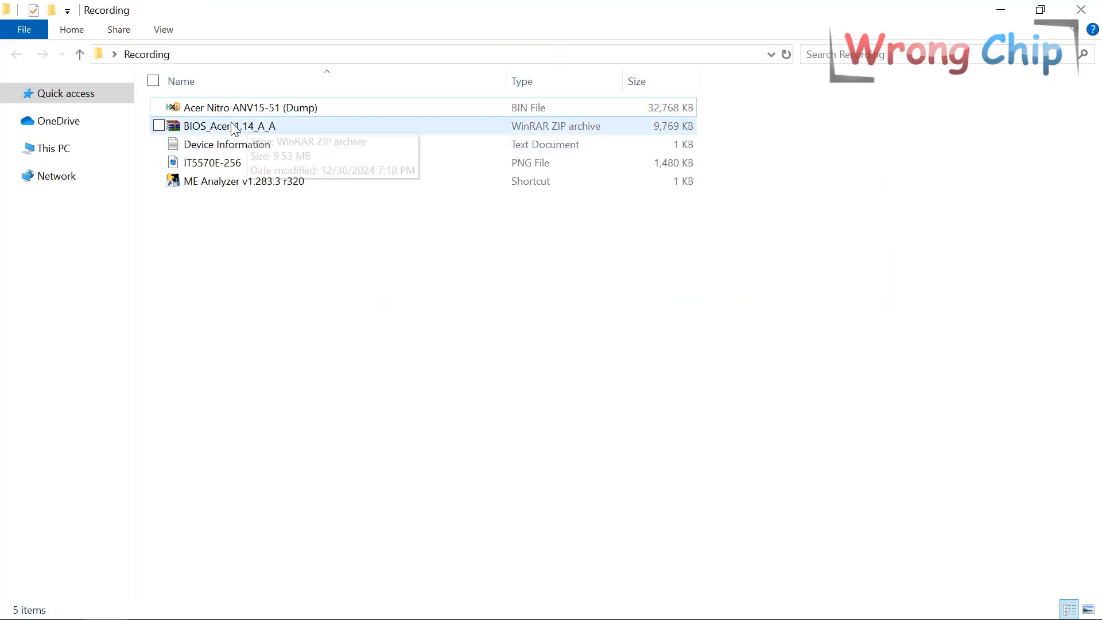
- Extract the BIOS_Acer_1.14_A_A archive into a folder of the same name in the Recording folder and open that folder
{"action": "left_click", "coordinate": [207, 127]}
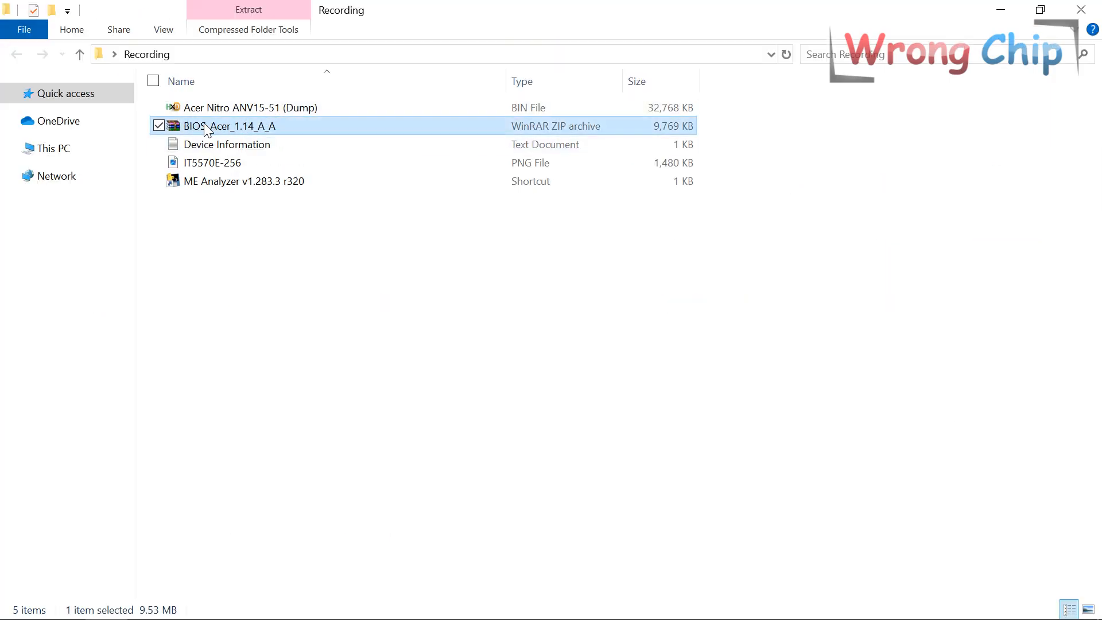
{"action": "right_click", "coordinate": [207, 126]}
{"action": "left_click", "coordinate": [121, 288]}
{"action": "double_click", "coordinate": [258, 111]}
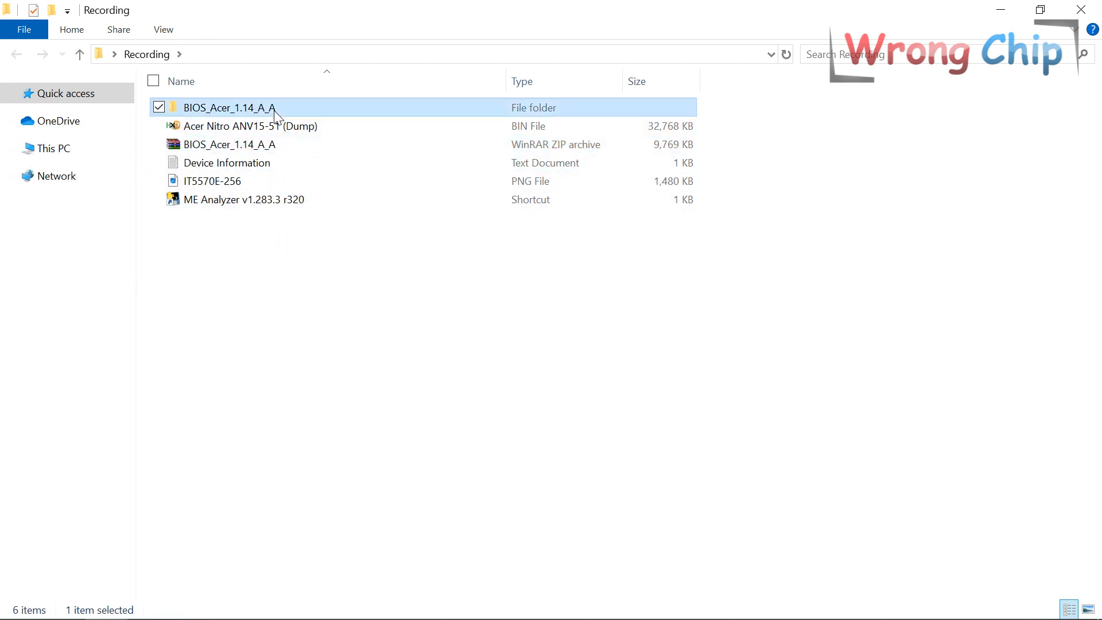
{"action": "right_click", "coordinate": [200, 114]}
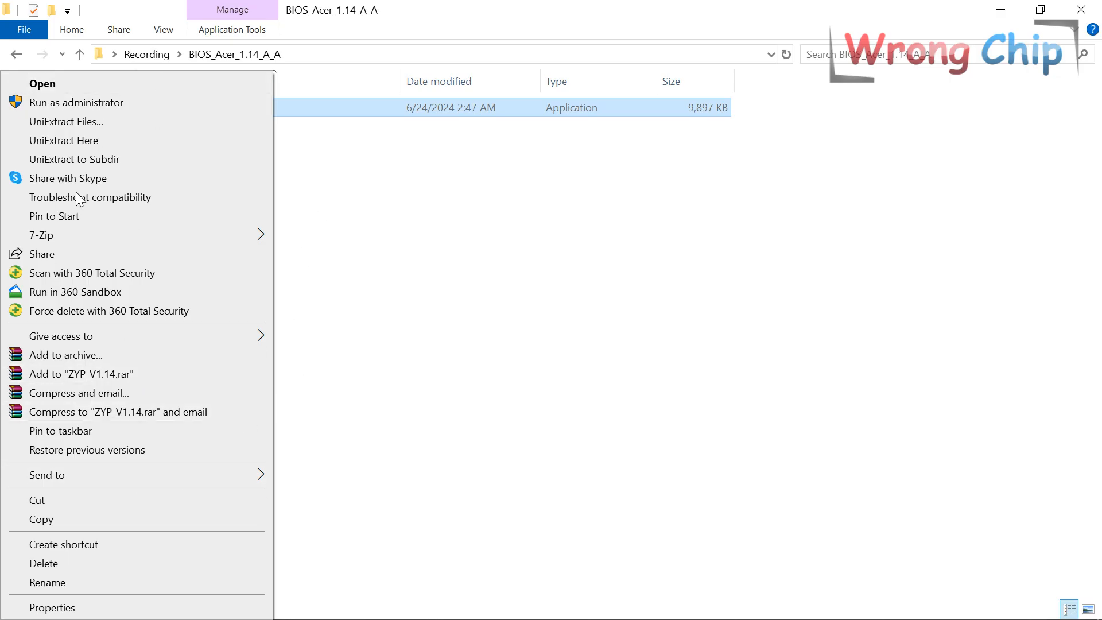
{"action": "left_click", "coordinate": [511, 280]}
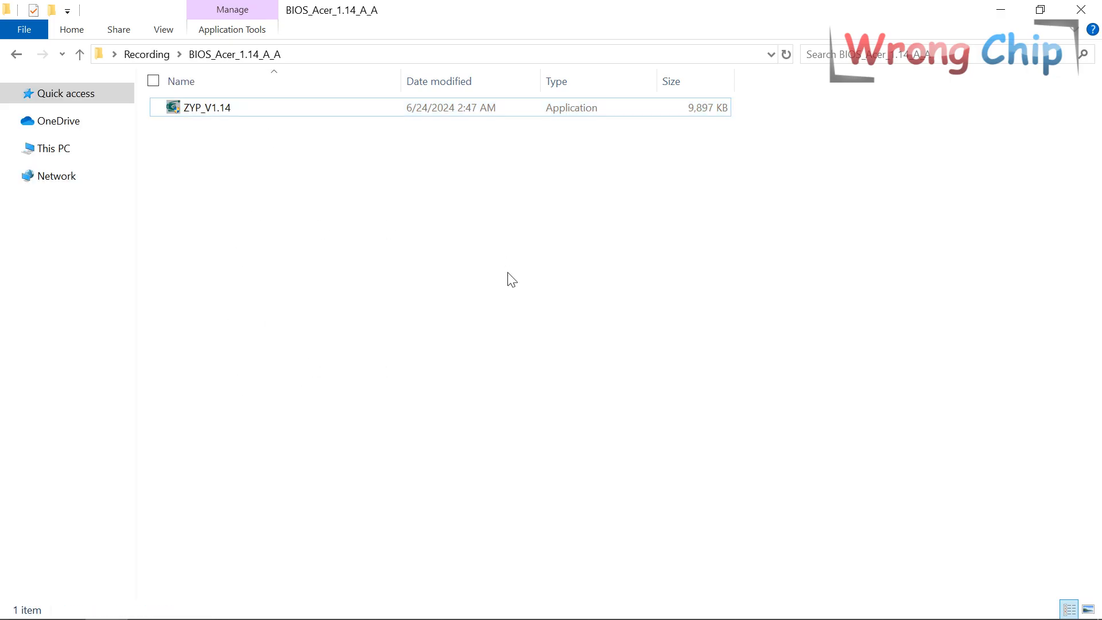
{"action": "right_click", "coordinate": [204, 109]}
{"action": "left_click", "coordinate": [566, 285]}
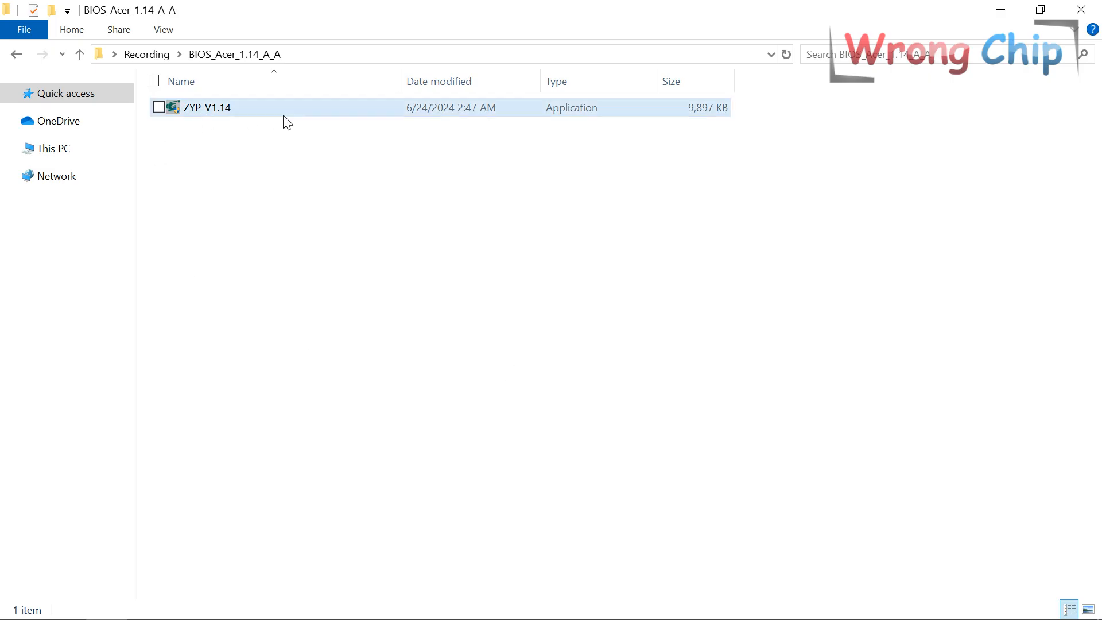
- Bring up the Insyde iFlash/iFdPacker Extractor and copy the full path of the BIOS_Acer_1.14_A_A folder for it
{"action": "left_click", "coordinate": [450, 602]}
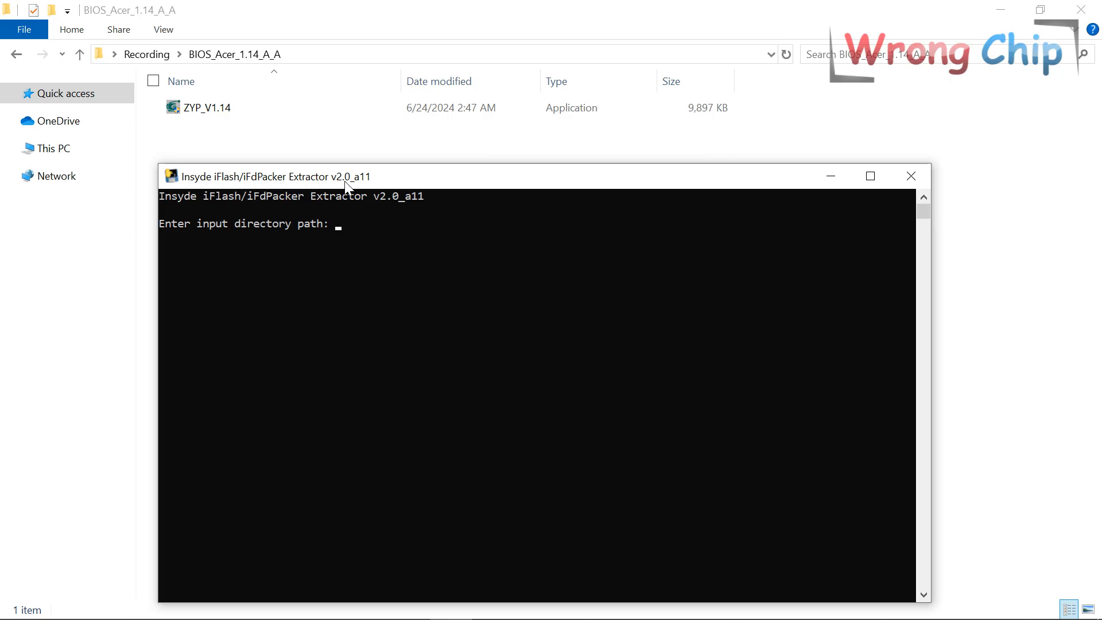
{"action": "left_click", "coordinate": [347, 55]}
{"action": "left_click", "coordinate": [347, 55]}
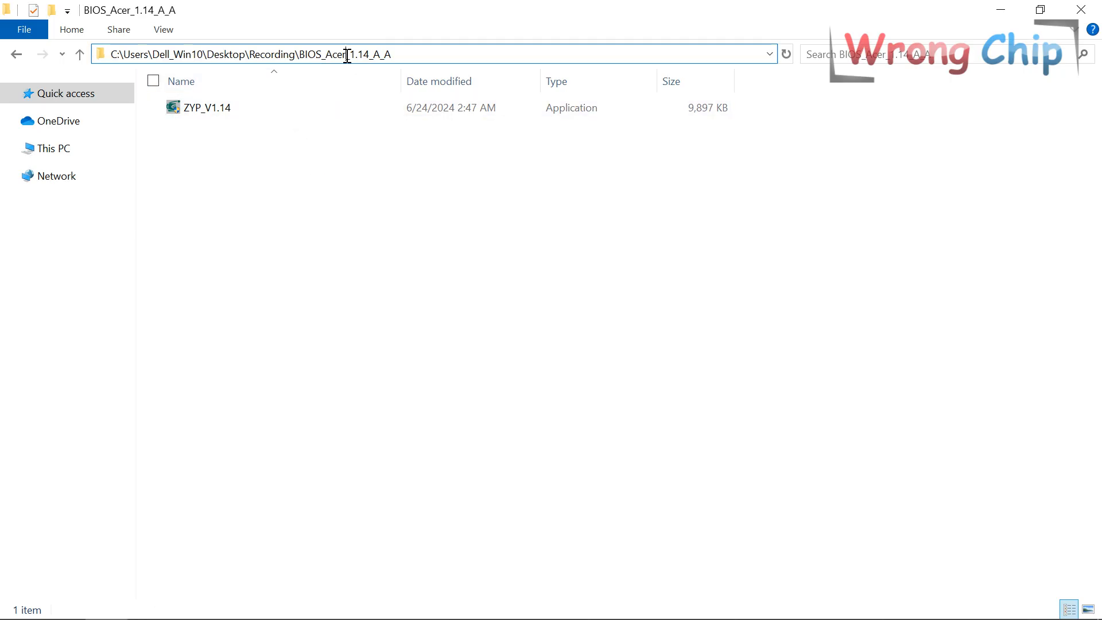
{"action": "double_click", "coordinate": [394, 55]}
{"action": "left_click", "coordinate": [394, 55]}
{"action": "left_click_drag", "start_coordinate": [397, 55], "coordinate": [35, 57]}
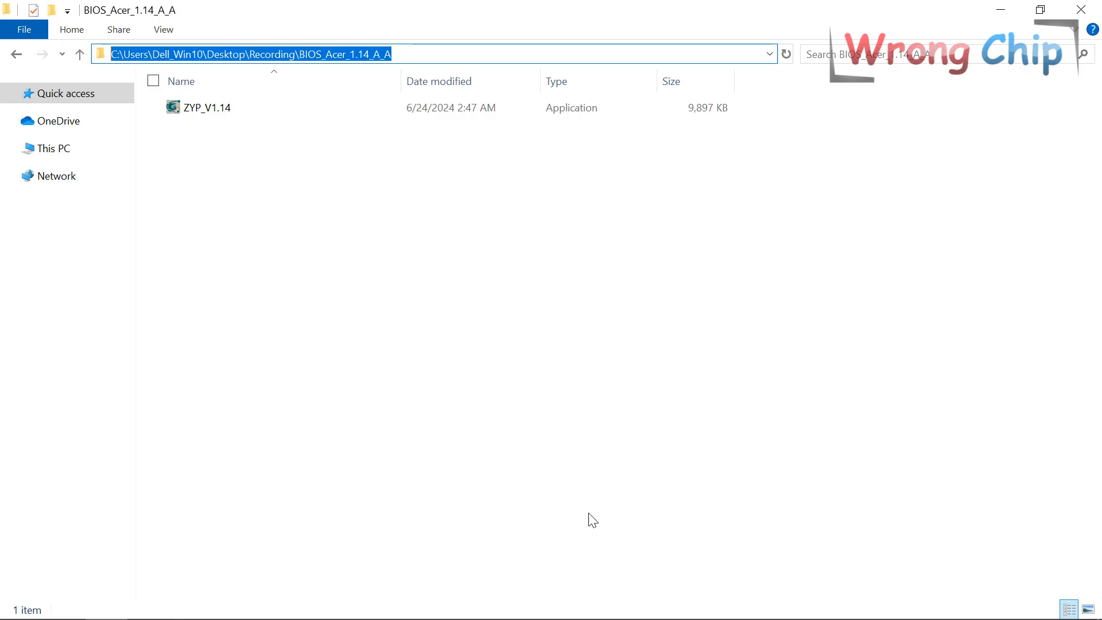
{"action": "left_click", "coordinate": [466, 613]}
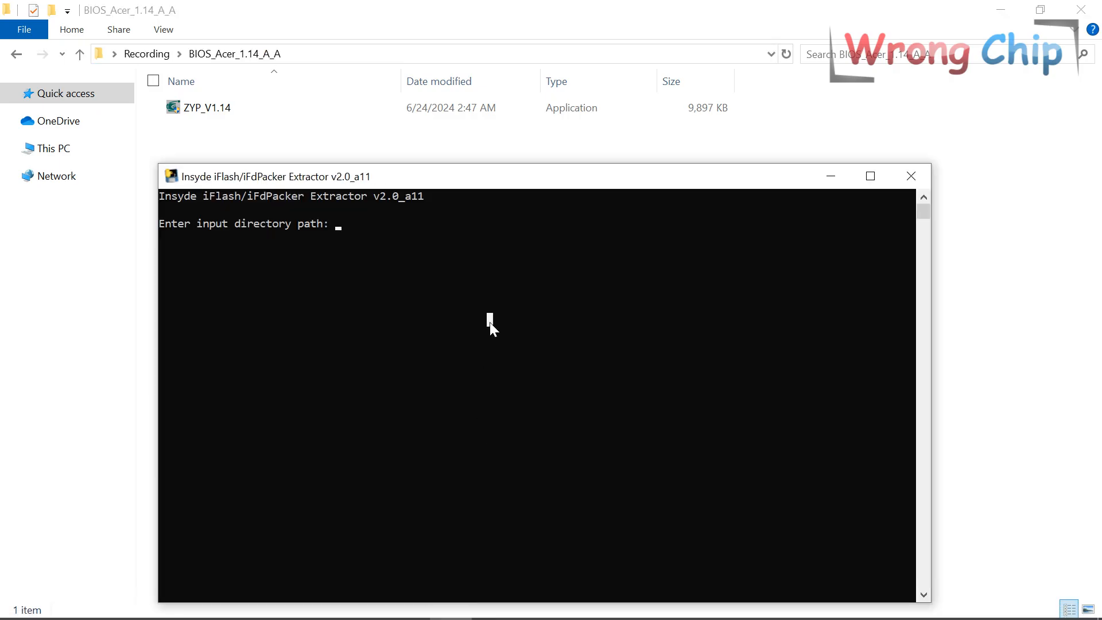
- Run the extractor with the copied BIOS_Acer_1.14_A_A path as both input and output directory, review its output, and close it
{"action": "right_click", "coordinate": [489, 320]}
{"action": "key", "text": "Return"}
{"action": "right_click", "coordinate": [490, 323]}
{"action": "key", "text": "Return"}
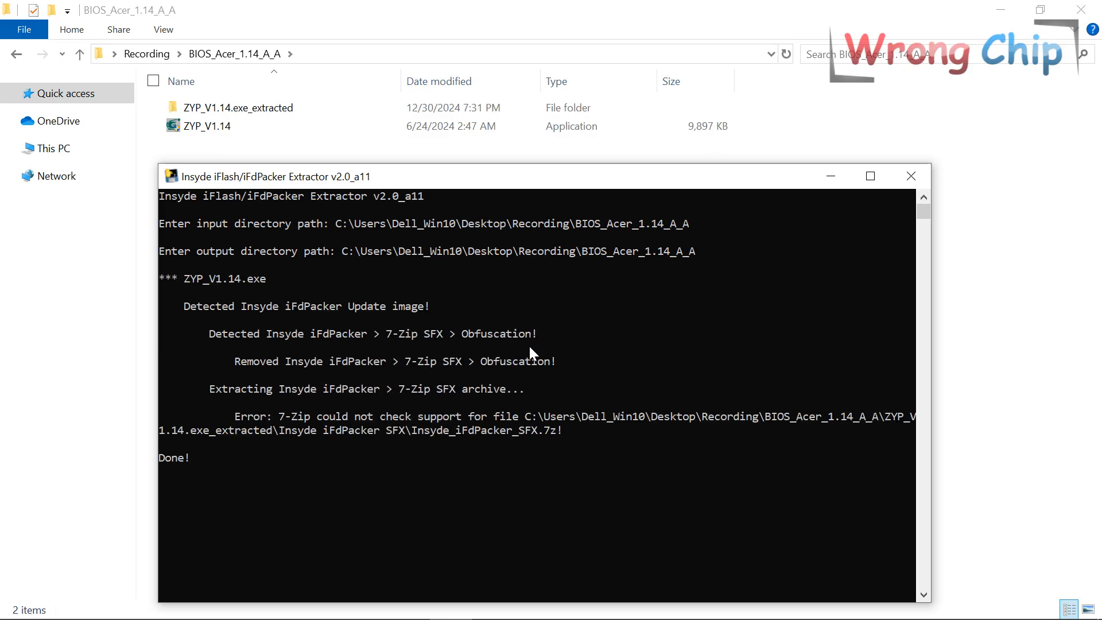
{"action": "left_click_drag", "start_coordinate": [238, 418], "coordinate": [533, 431]}
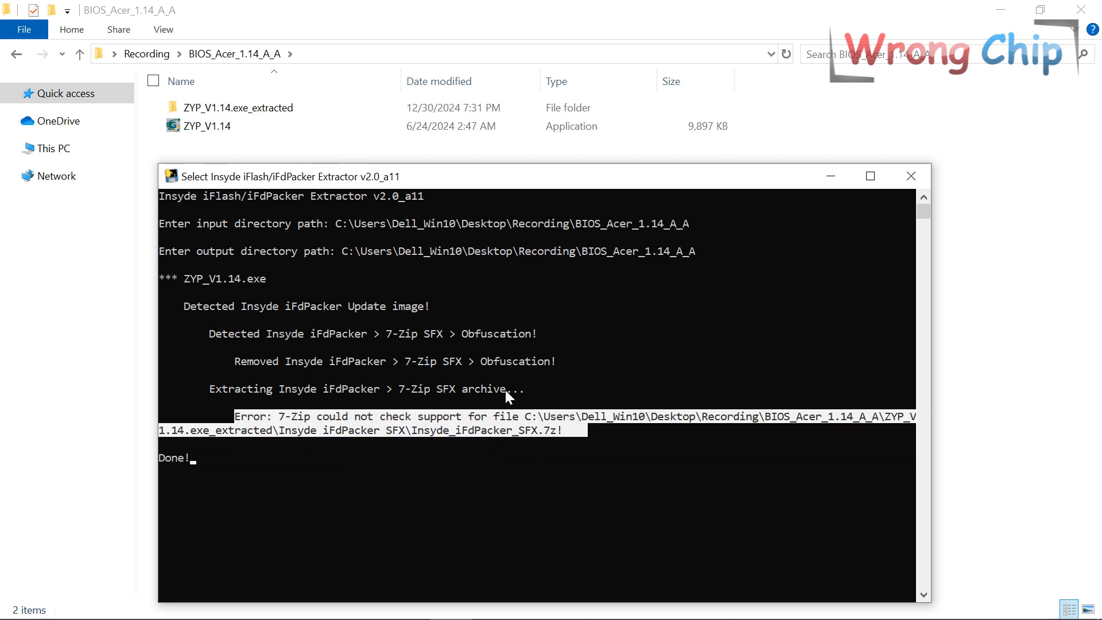
{"action": "left_click", "coordinate": [910, 177]}
- Open the Insyde iFdPacker SFX folder inside ZYP_V1.14.exe_extracted and extract the Insyde_iFdPacker_SFX archive in place
{"action": "double_click", "coordinate": [274, 114]}
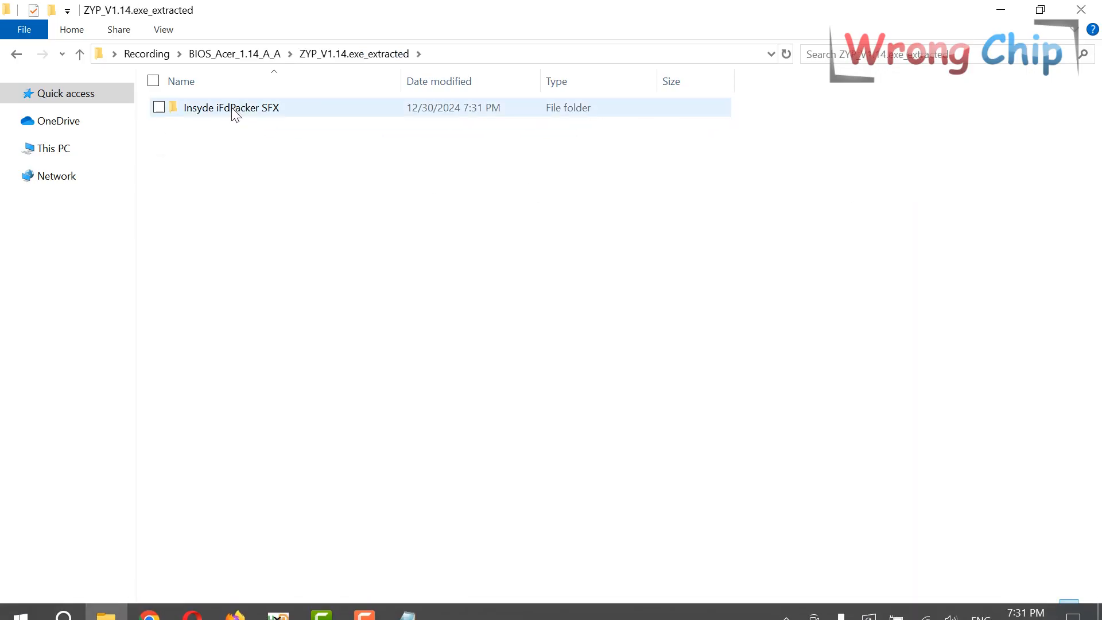
{"action": "left_click", "coordinate": [228, 109]}
{"action": "double_click", "coordinate": [228, 109]}
{"action": "left_click", "coordinate": [185, 114]}
{"action": "right_click", "coordinate": [188, 109]}
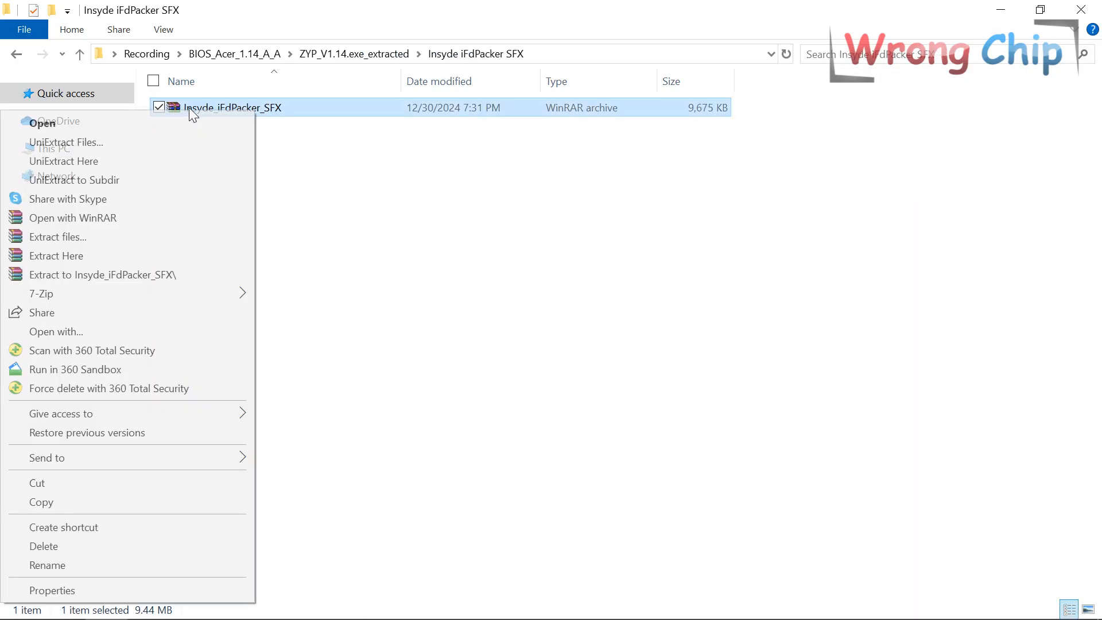
{"action": "left_click", "coordinate": [68, 256]}
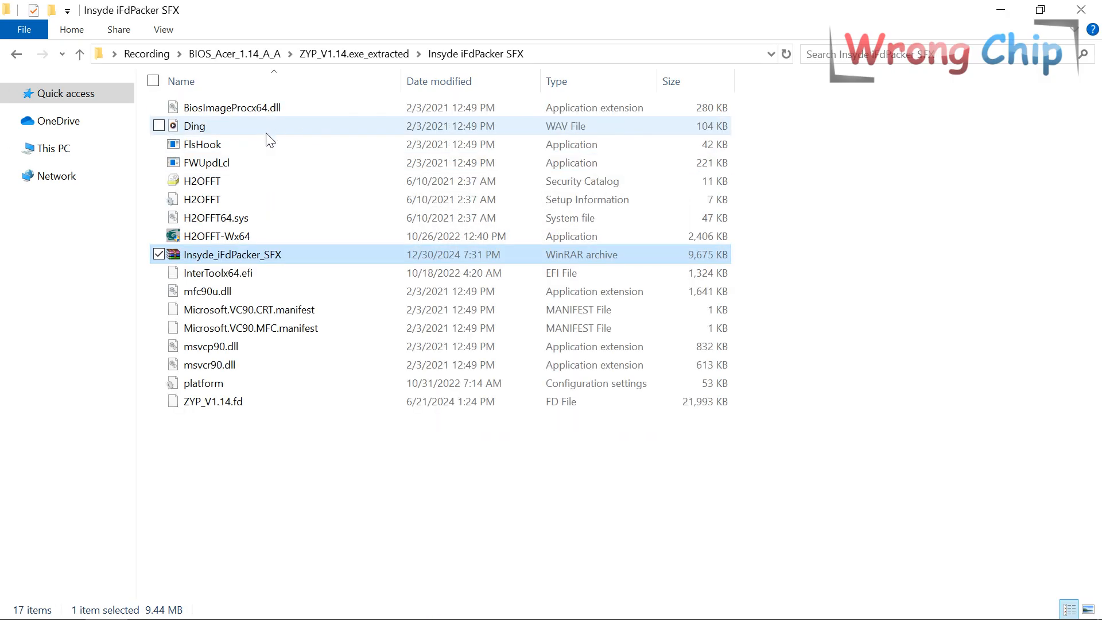
- Copy ZYP_V1.14.fd into the Recording folder and open the copy in HxD
{"action": "left_click", "coordinate": [237, 401]}
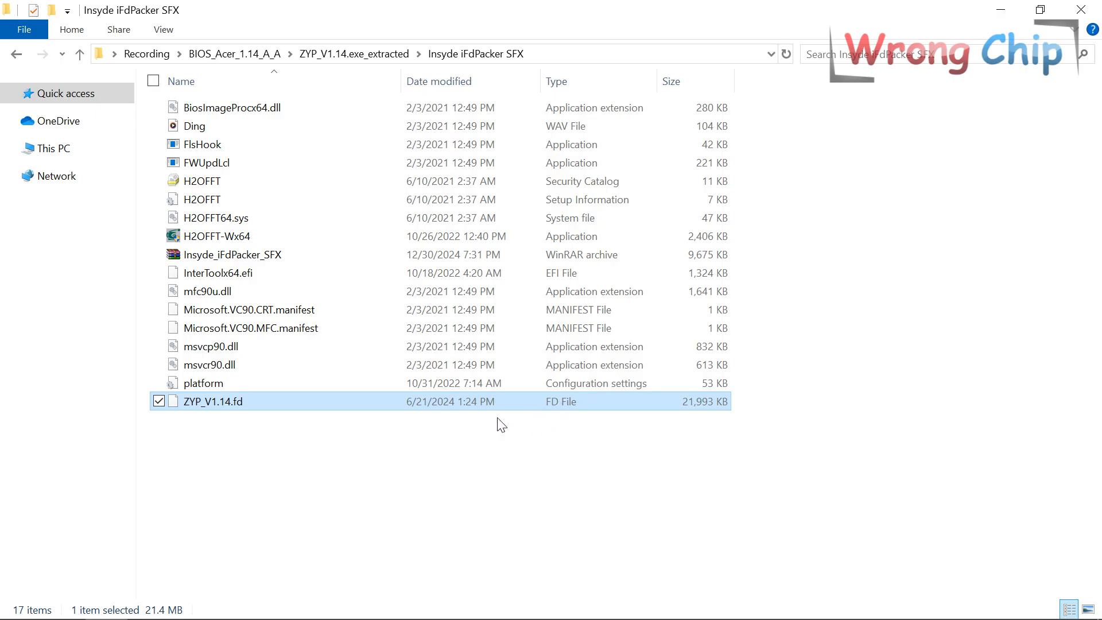
{"action": "left_click", "coordinate": [158, 55]}
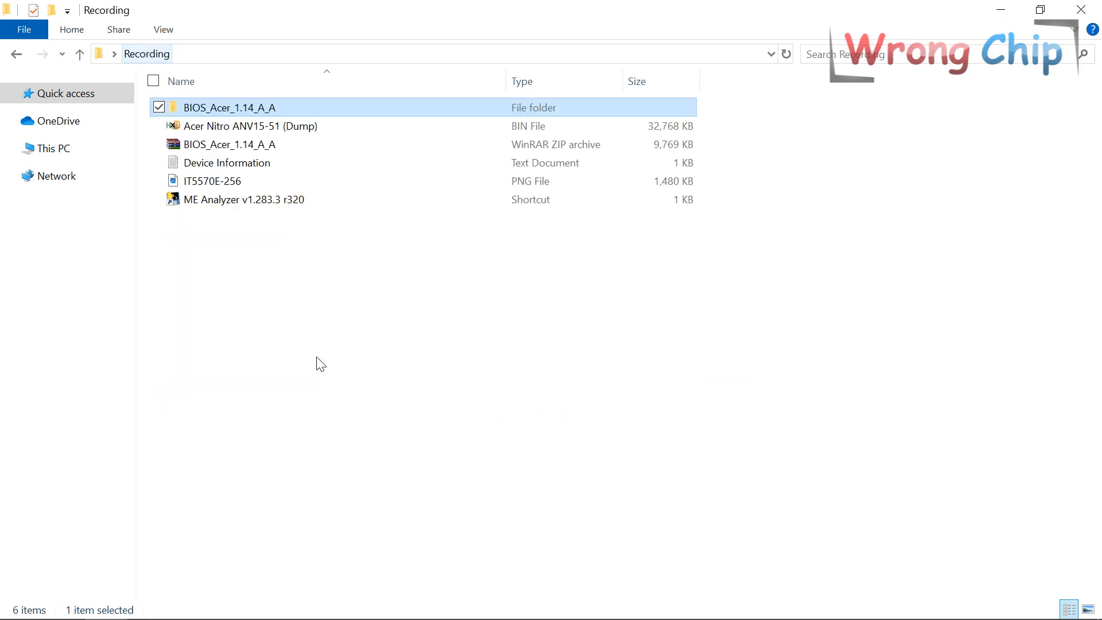
{"action": "key", "text": "ctrl+v"}
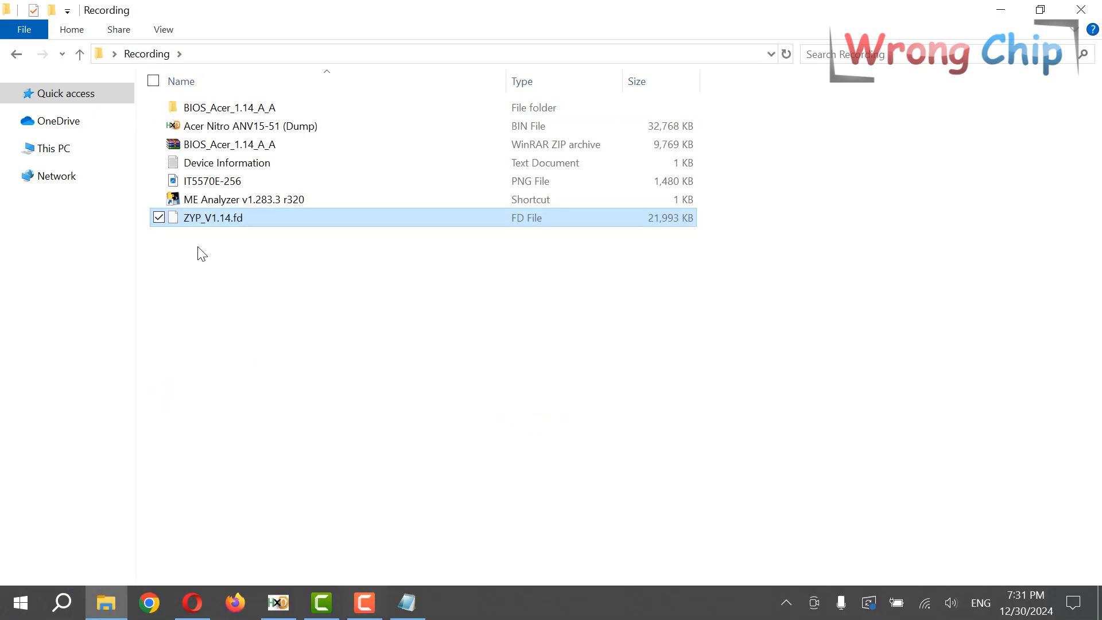
{"action": "left_click_drag", "start_coordinate": [175, 218], "coordinate": [291, 610]}
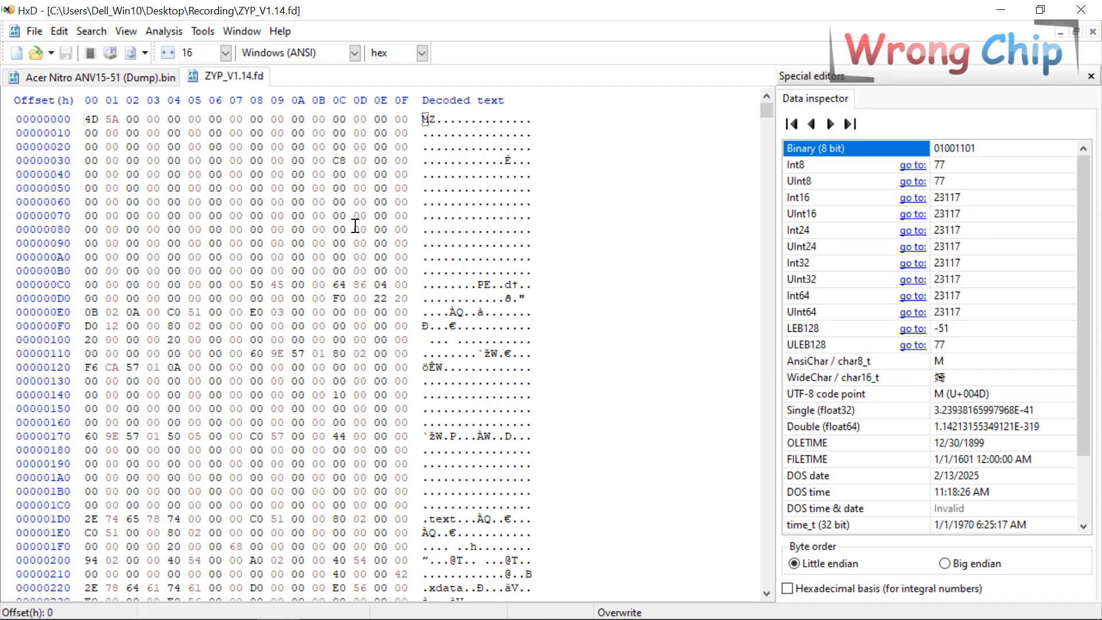
- Search ZYP_V1.14.fd for iflash up to the $_IFLASH_BIOSIMG header and delete everything from the file start through offset 1E77AF
{"action": "key", "text": "ctrl+f"}
{"action": "type", "text": "iflash"}
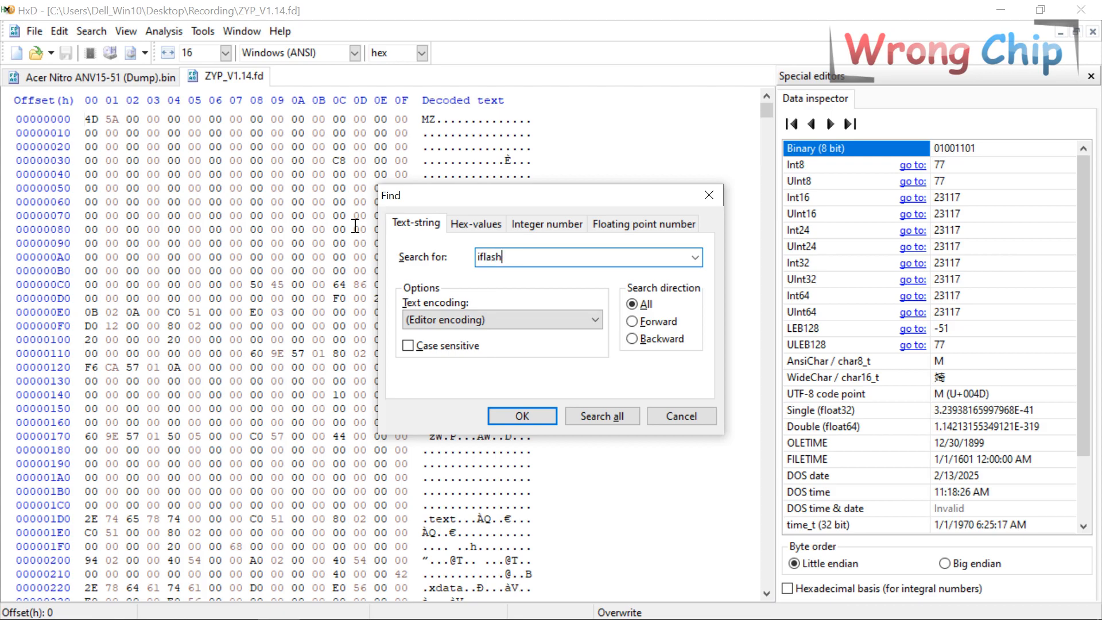
{"action": "key", "text": "Return"}
{"action": "key", "text": "F3"}
{"action": "key", "text": "F3"}
{"action": "key", "text": "F3"}
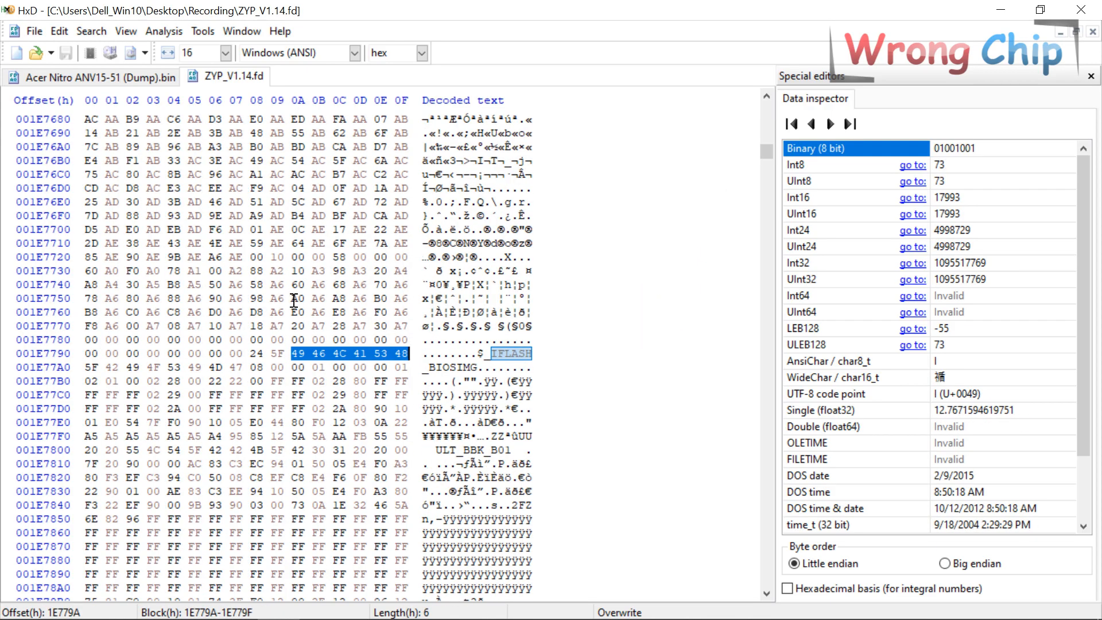
{"action": "left_click_drag", "start_coordinate": [409, 368], "coordinate": [123, 242]}
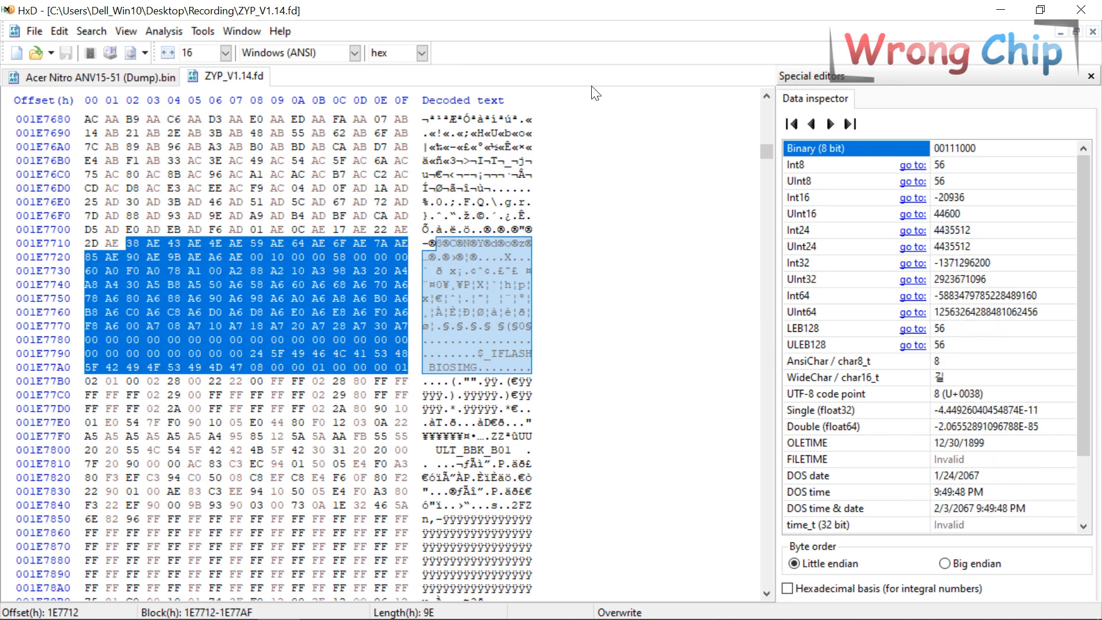
{"action": "left_click_drag", "start_coordinate": [764, 153], "coordinate": [765, 94]}
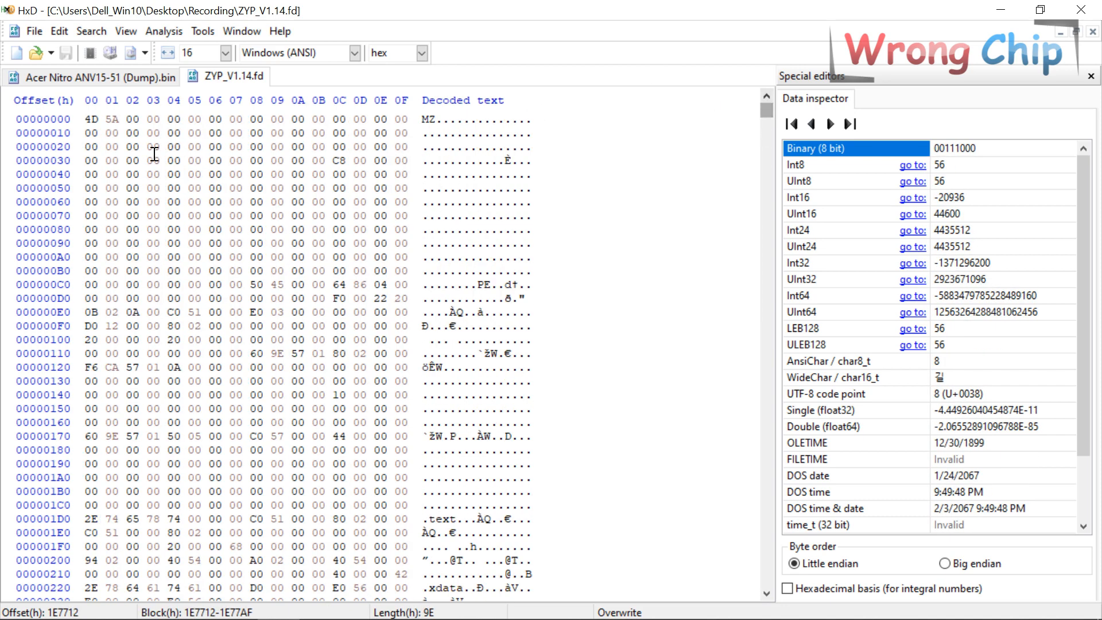
{"action": "left_click", "coordinate": [88, 122], "text": "shift"}
{"action": "key", "text": "ctrl+v"}
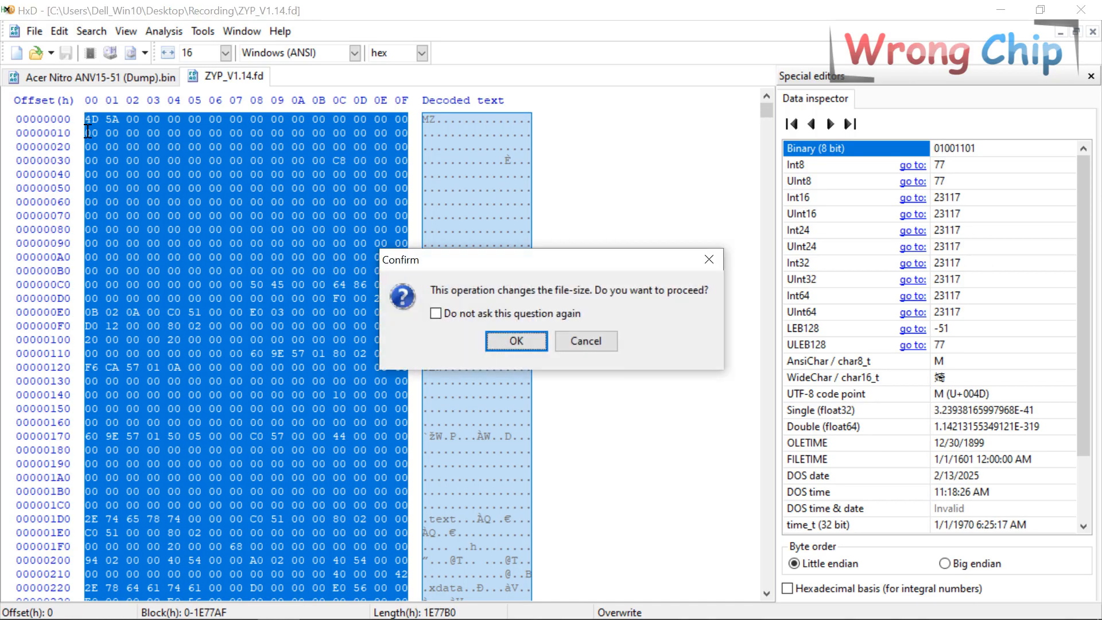
{"action": "key", "text": "Return"}
- Find the following iflash marker, $_IFLASH_INI_IMG, and delete everything from offset 1000000 to the end of the file
{"action": "key", "text": "ctrl+f"}
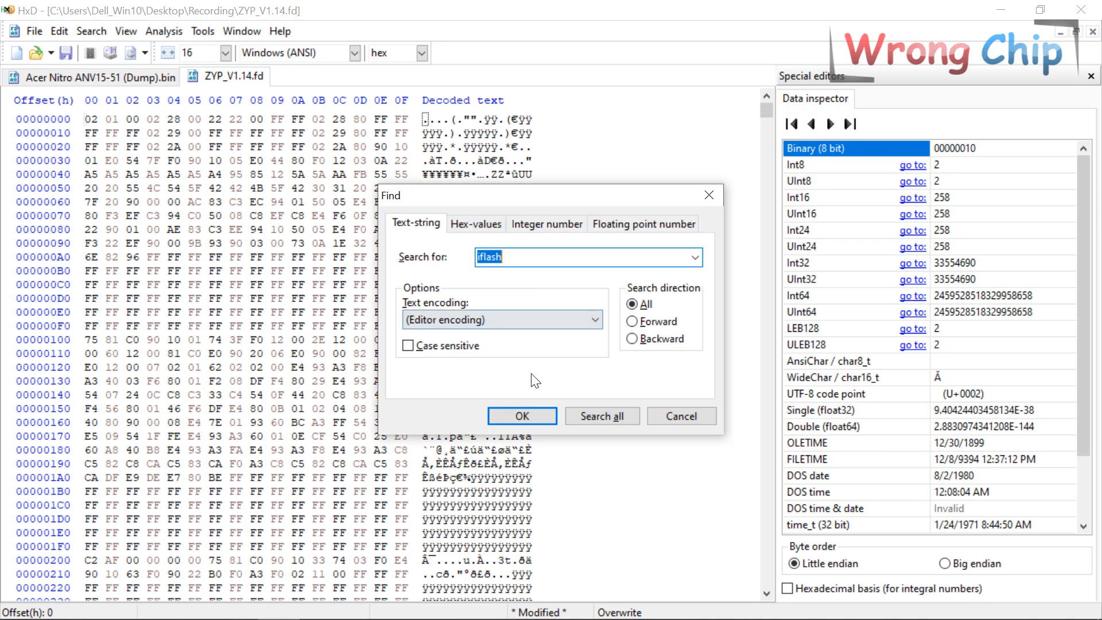
{"action": "left_click", "coordinate": [531, 422]}
{"action": "left_click_drag", "start_coordinate": [91, 353], "coordinate": [517, 449]}
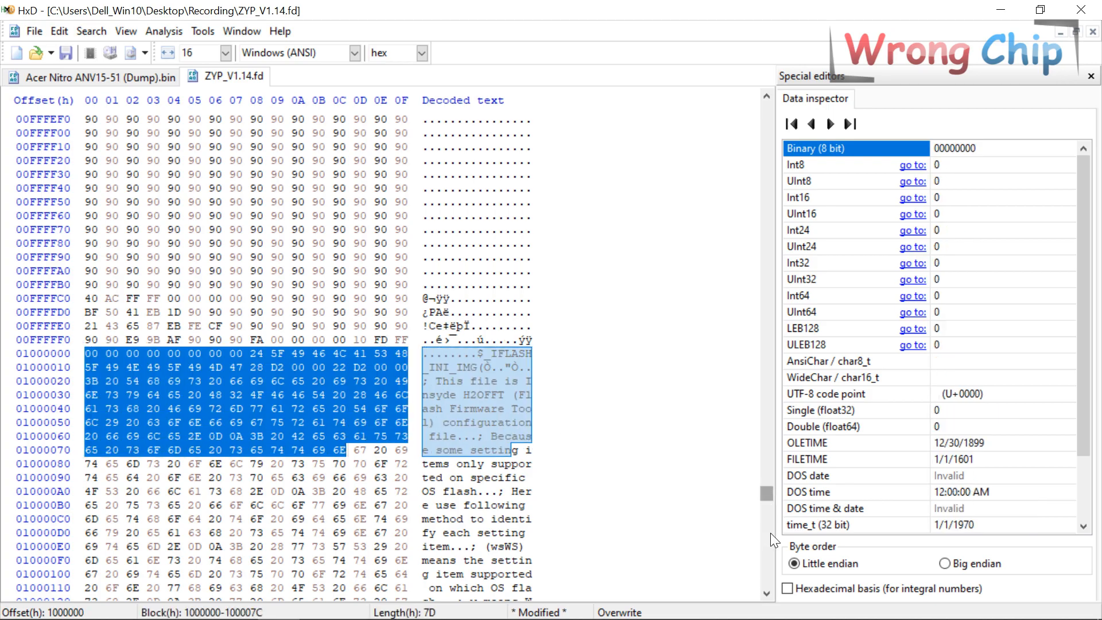
{"action": "left_click_drag", "start_coordinate": [766, 493], "coordinate": [766, 589]}
{"action": "scroll", "coordinate": [425, 281], "scroll_direction": "up", "scroll_amount": 3}
{"action": "left_click", "coordinate": [408, 244], "text": "shift"}
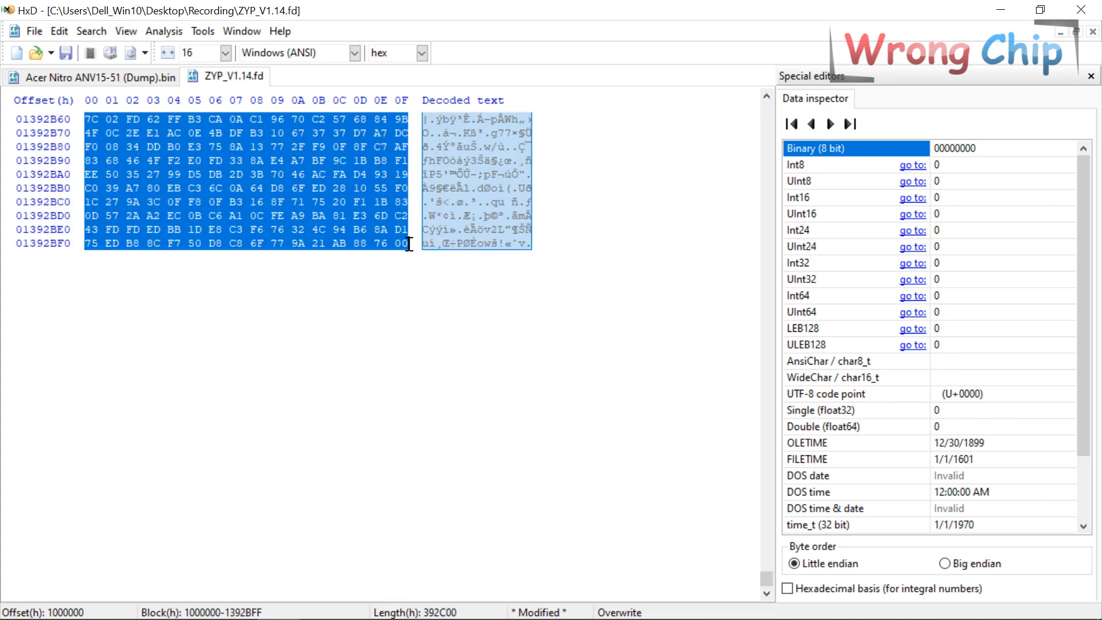
{"action": "key", "text": "Delete"}
{"action": "key", "text": "Return"}
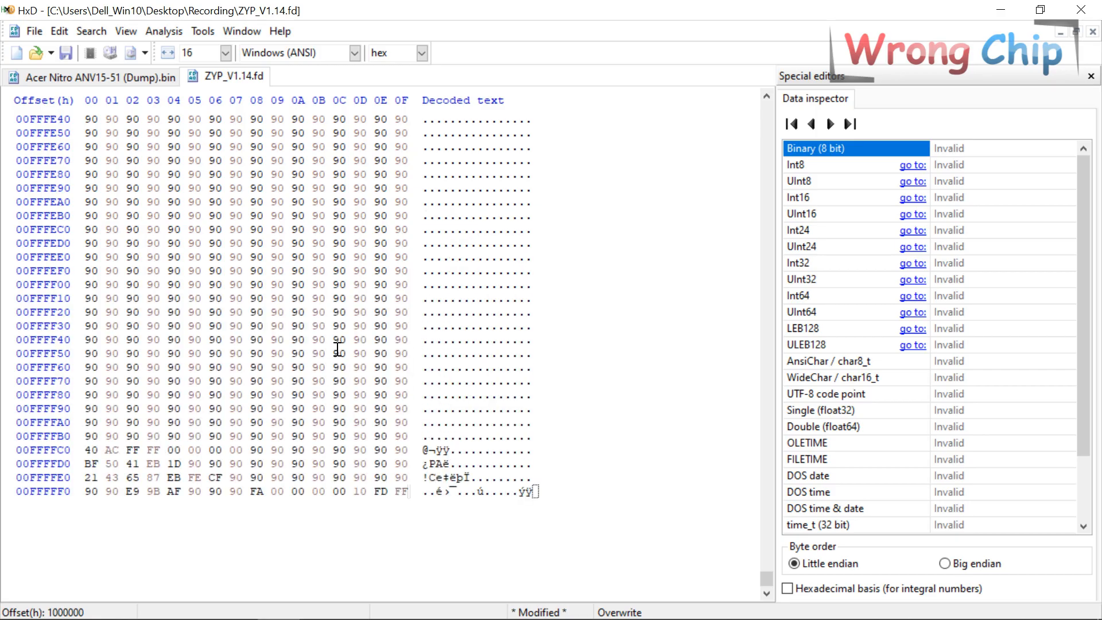
- Check the trimmed image's total length and save it in the Recording folder as New BIOS Region.bin
{"action": "key", "text": "ctrl+a"}
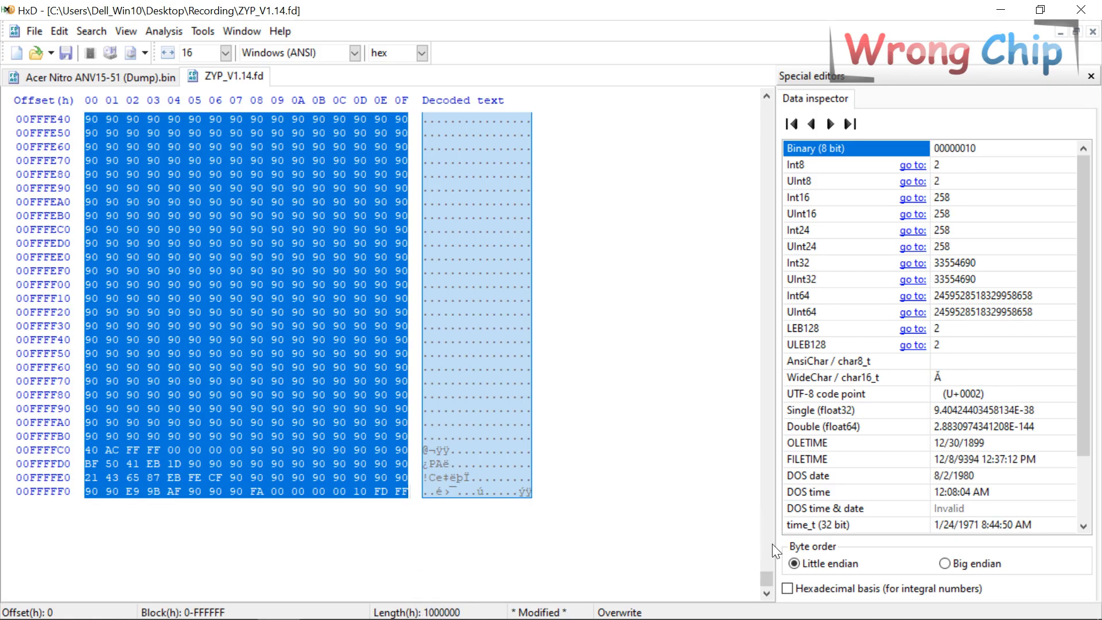
{"action": "left_click_drag", "start_coordinate": [764, 574], "coordinate": [766, 109]}
{"action": "left_click", "coordinate": [299, 242]}
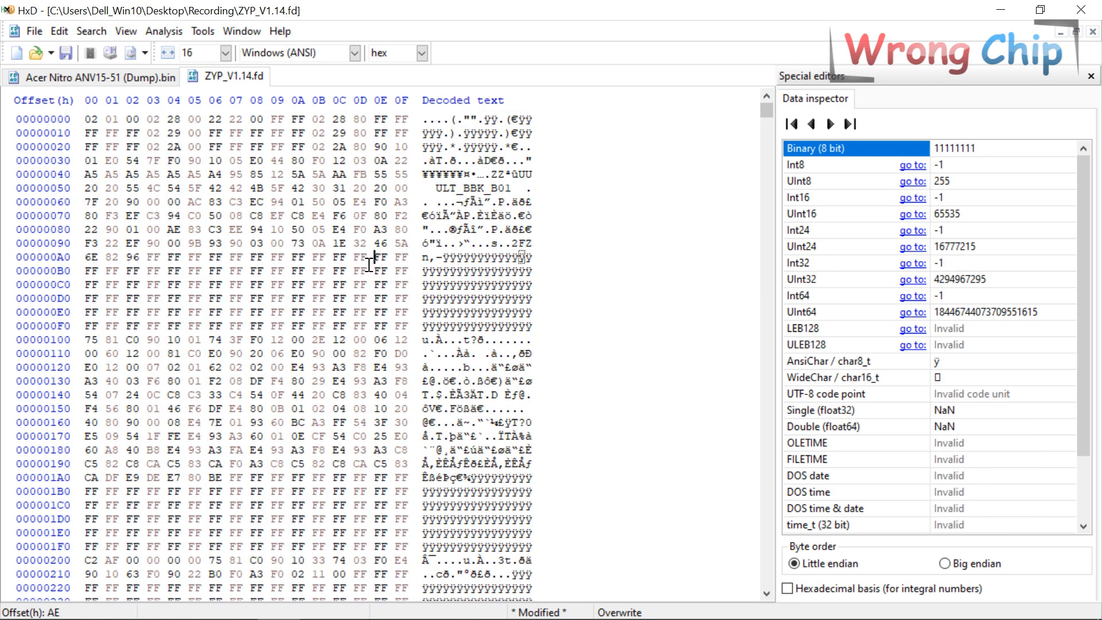
{"action": "left_click", "coordinate": [35, 34]}
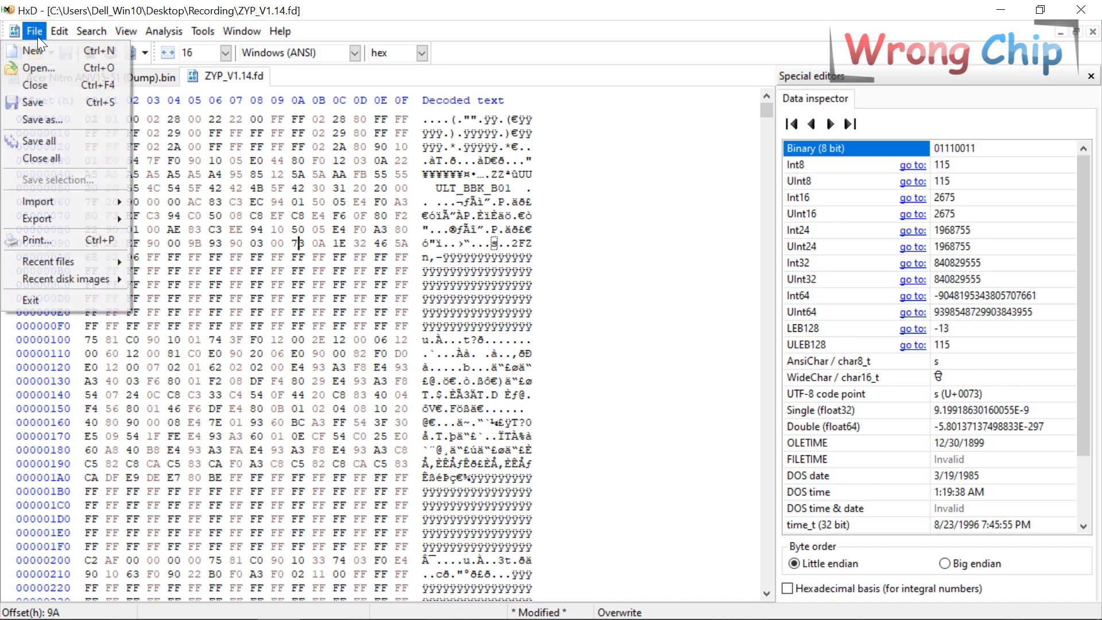
{"action": "left_click", "coordinate": [66, 128]}
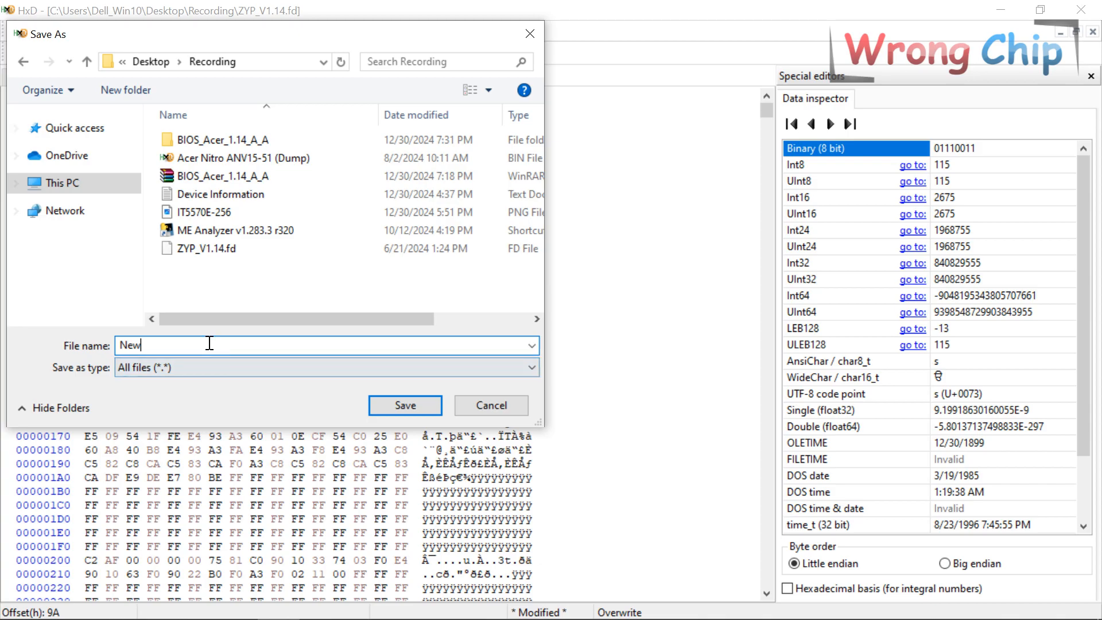
{"action": "type", "text": "BIOS"}
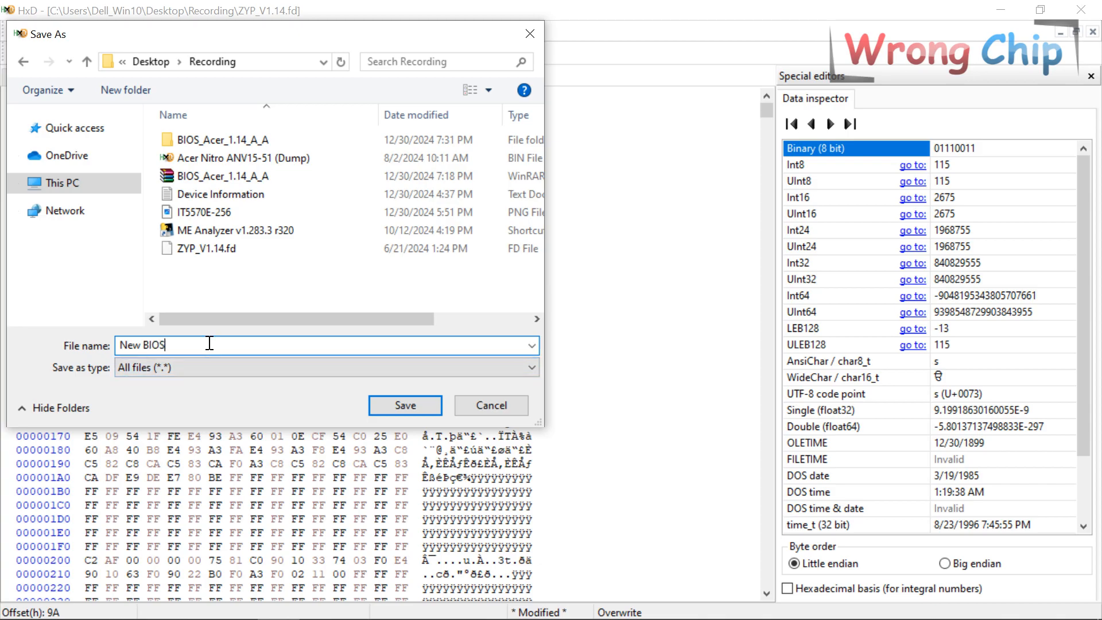
{"action": "type", "text": " Region.bin"}
{"action": "key", "text": "Return"}
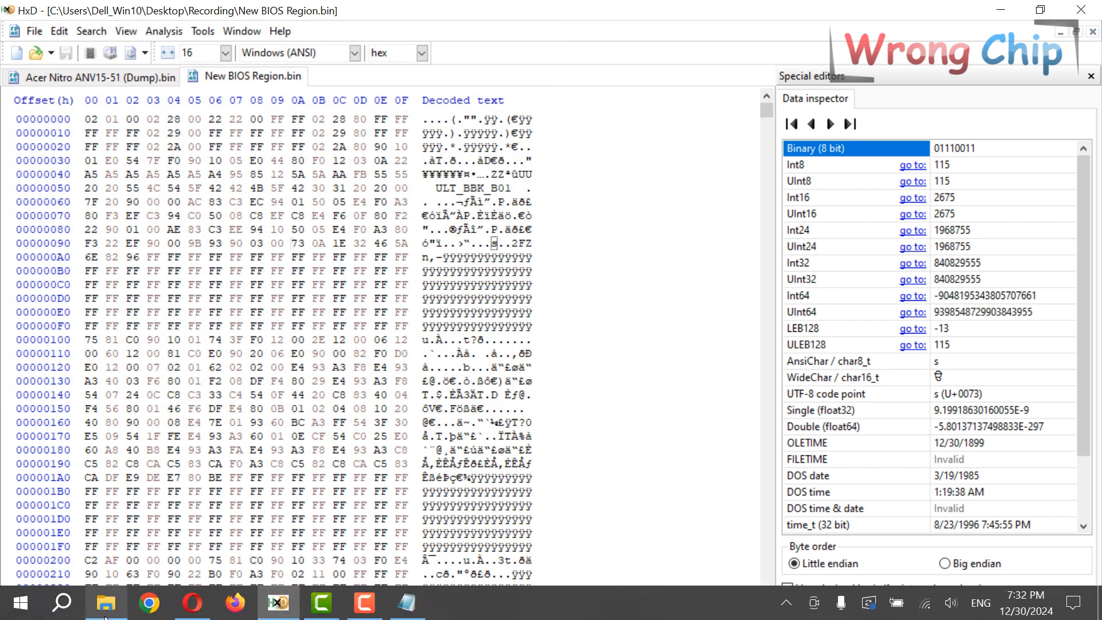
- Analyze Acer Nitro ANV15-51 (Dump).bin with ME Analyzer without options and show the start of its report full screen
{"action": "left_click", "coordinate": [106, 601]}
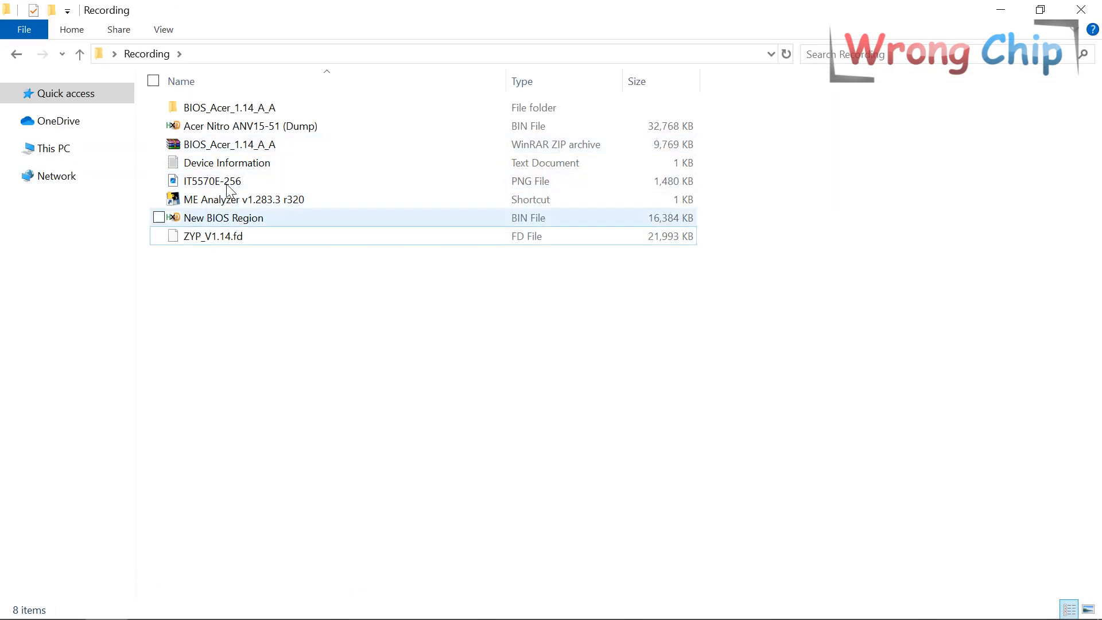
{"action": "left_click_drag", "start_coordinate": [230, 135], "coordinate": [207, 199]}
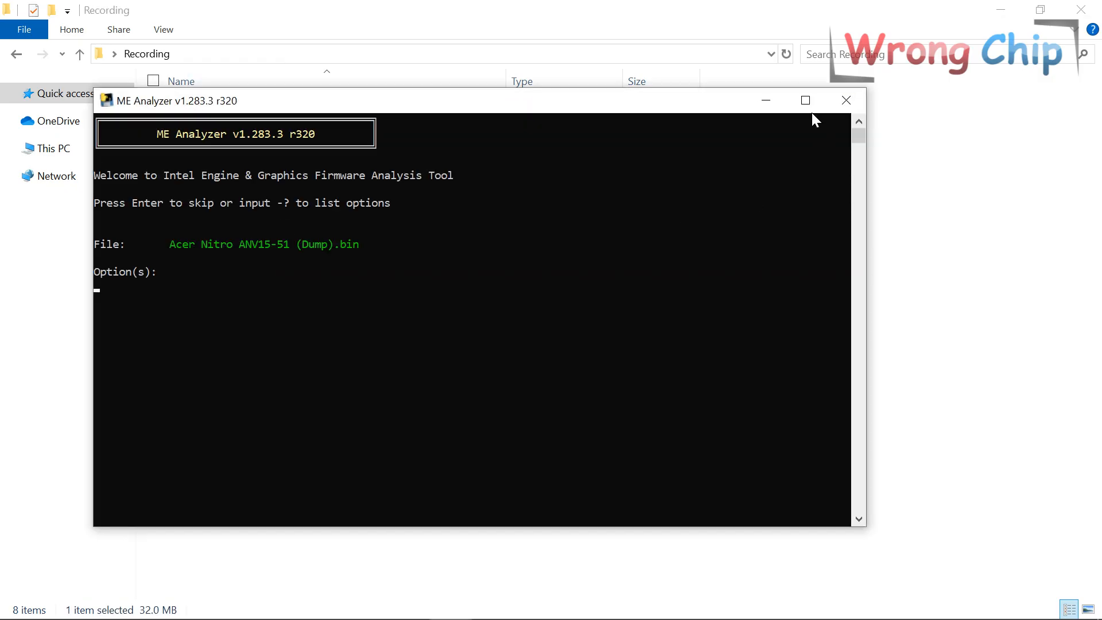
{"action": "key", "text": "Return"}
{"action": "left_click", "coordinate": [804, 101]}
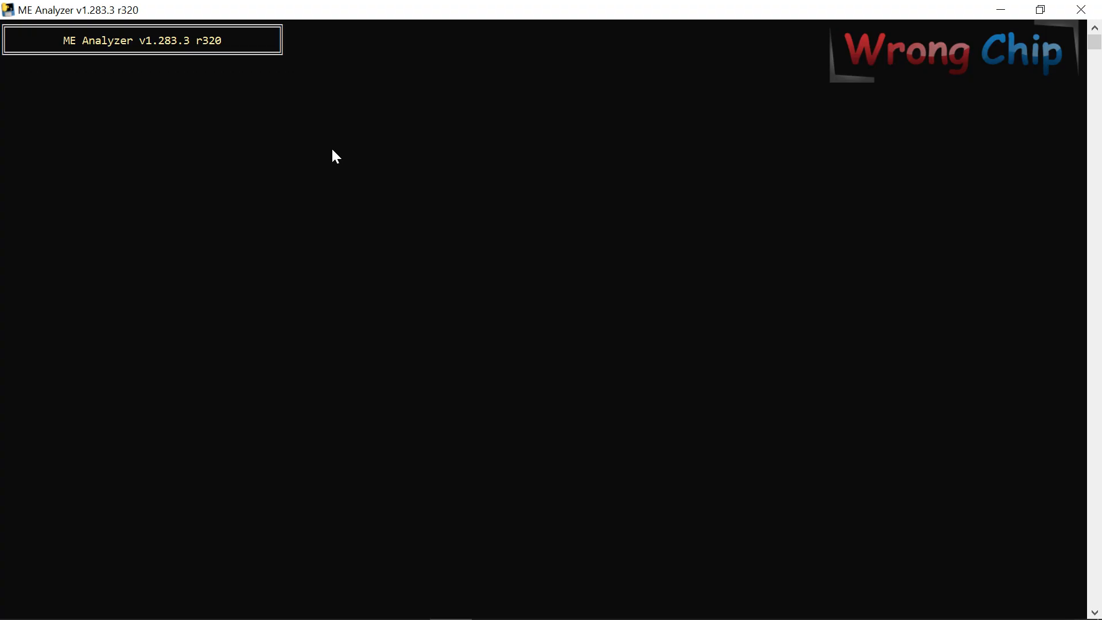
{"action": "scroll", "coordinate": [317, 164], "scroll_direction": "up", "scroll_amount": 1}
{"action": "left_click_drag", "start_coordinate": [1097, 49], "coordinate": [1097, 34]}
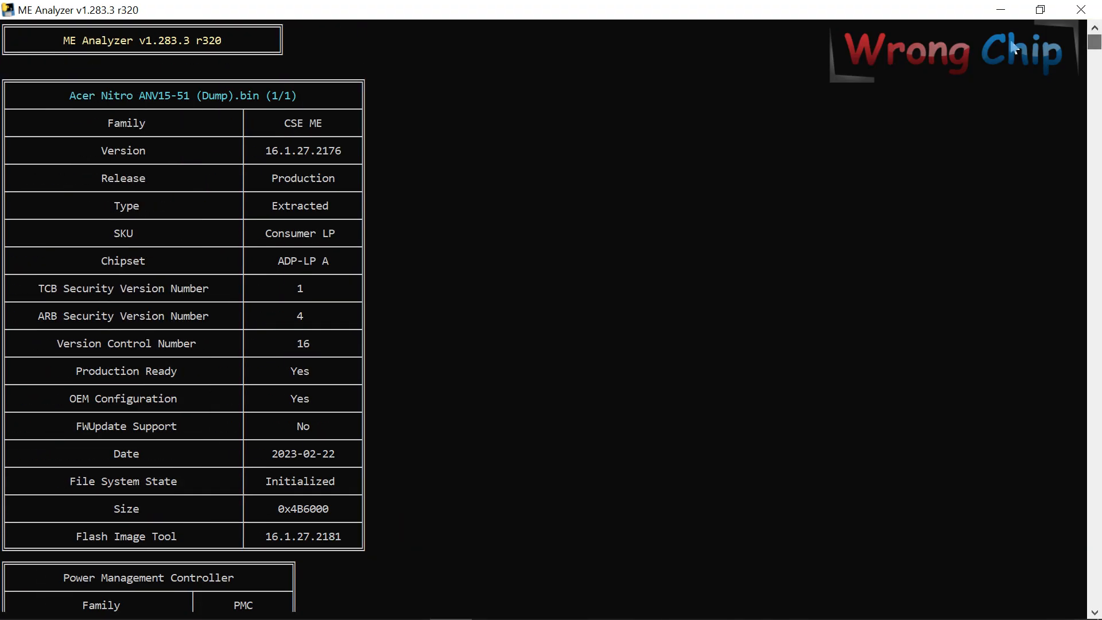
- Examine the dump's ME file system state, version, SKU and OEM configuration in the ME Analyzer report
{"action": "left_click_drag", "start_coordinate": [71, 481], "coordinate": [172, 483]}
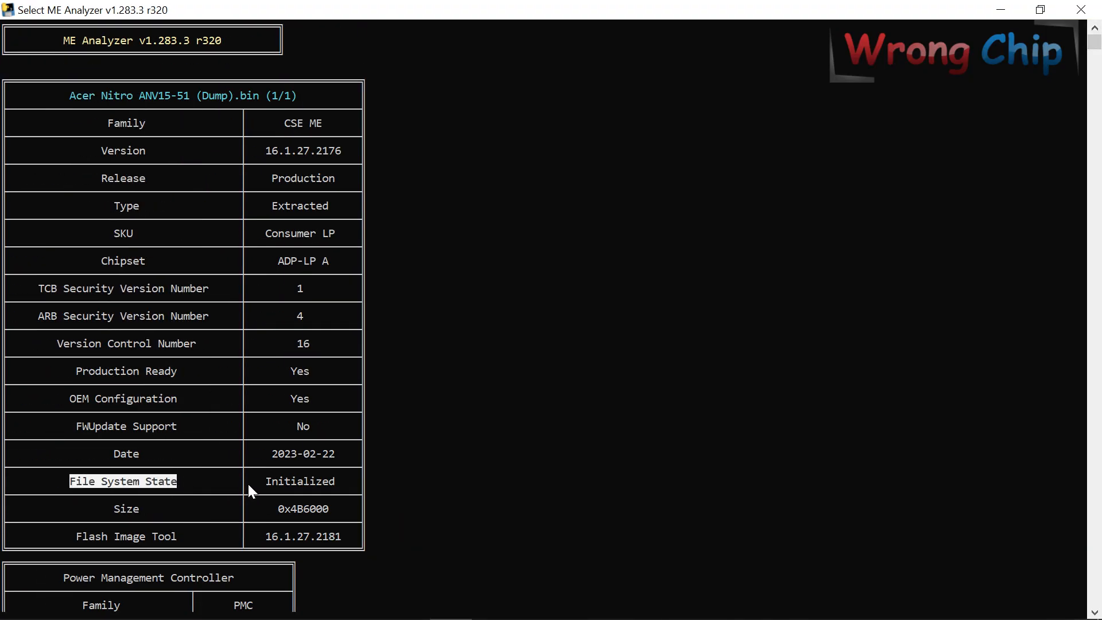
{"action": "left_click_drag", "start_coordinate": [266, 482], "coordinate": [333, 482]}
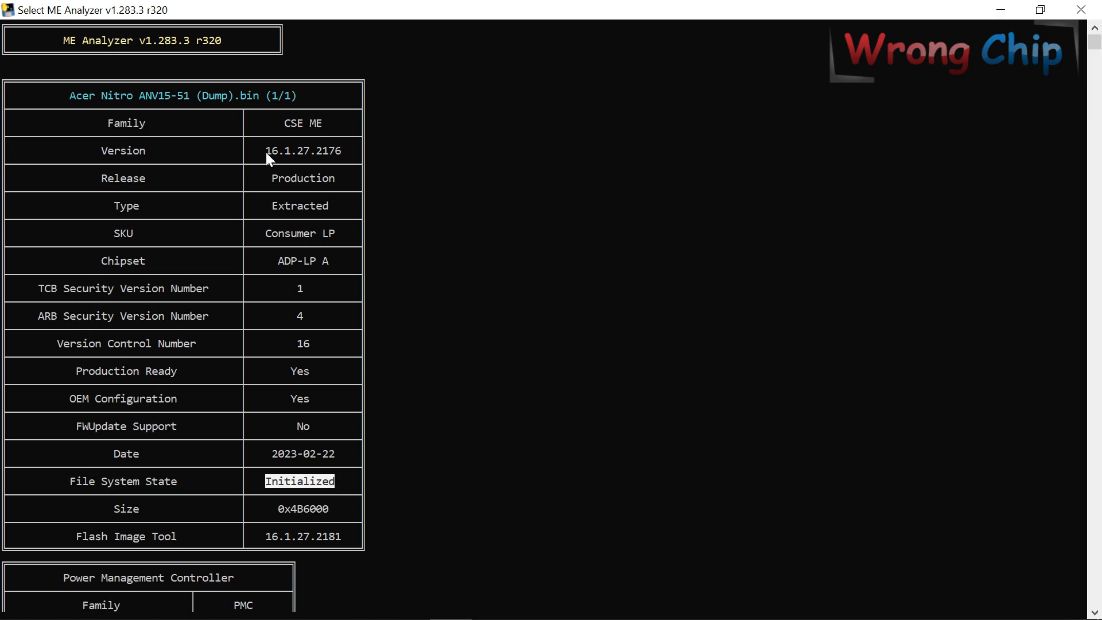
{"action": "left_click_drag", "start_coordinate": [266, 153], "coordinate": [339, 156]}
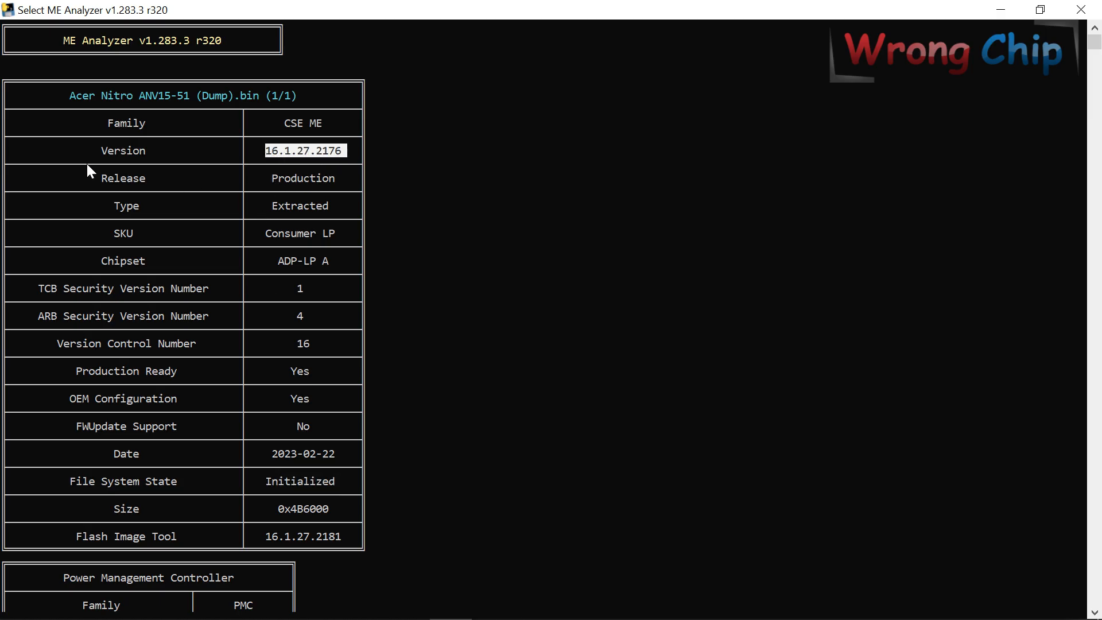
{"action": "left_click", "coordinate": [270, 234]}
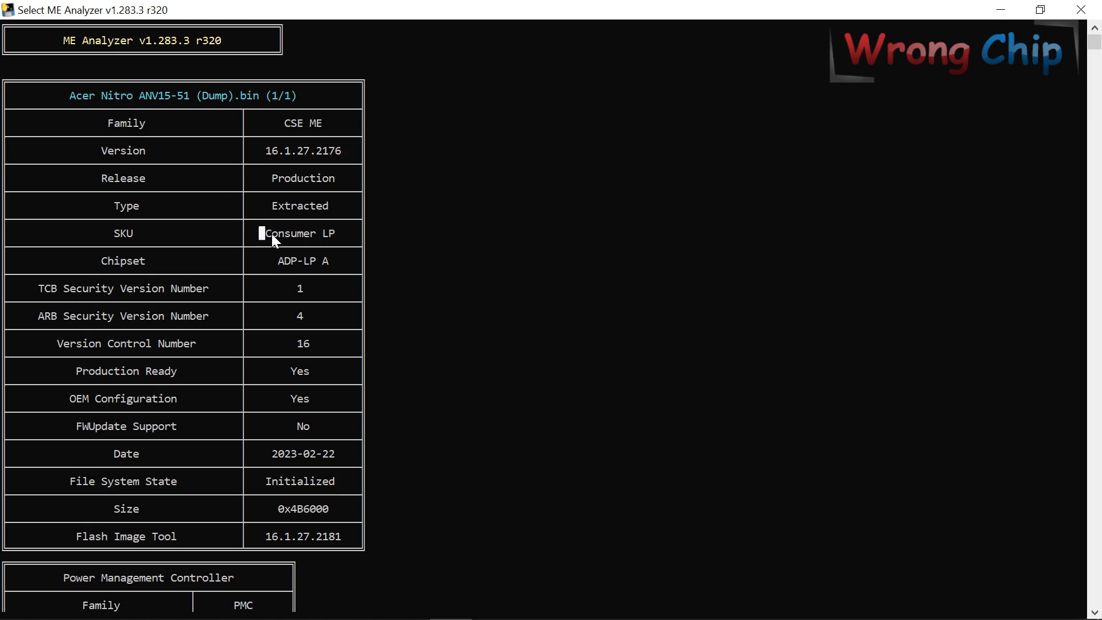
{"action": "left_click", "coordinate": [326, 234]}
{"action": "left_click_drag", "start_coordinate": [66, 399], "coordinate": [177, 399]}
{"action": "left_click_drag", "start_coordinate": [285, 398], "coordinate": [307, 399]}
{"action": "left_click_drag", "start_coordinate": [70, 99], "coordinate": [93, 97]}
{"action": "left_click", "coordinate": [547, 318]}
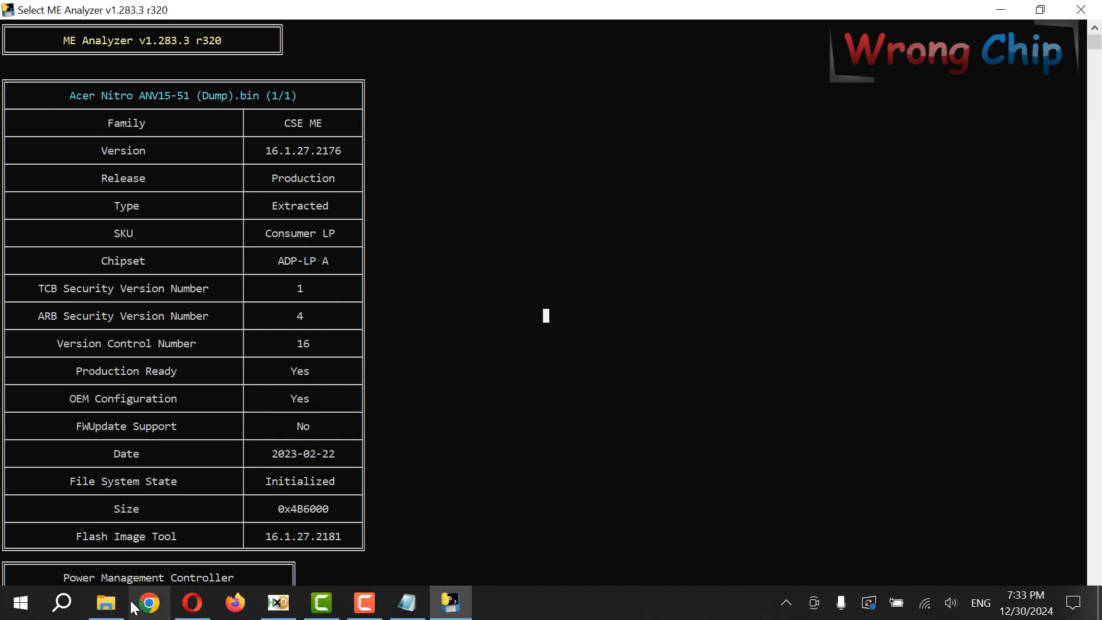
- Open the original ZYP_V1.14.fd in HxD again and search for iflash until the $_IFLASH_ME_IMG header is reached
{"action": "left_click", "coordinate": [106, 602]}
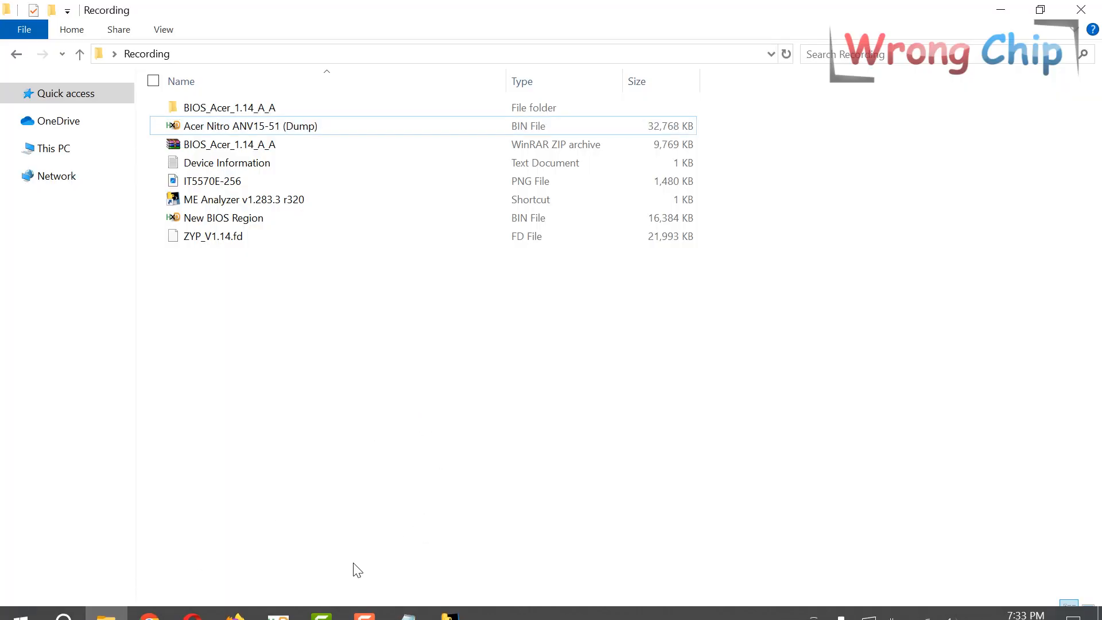
{"action": "left_click_drag", "start_coordinate": [214, 241], "coordinate": [291, 360]}
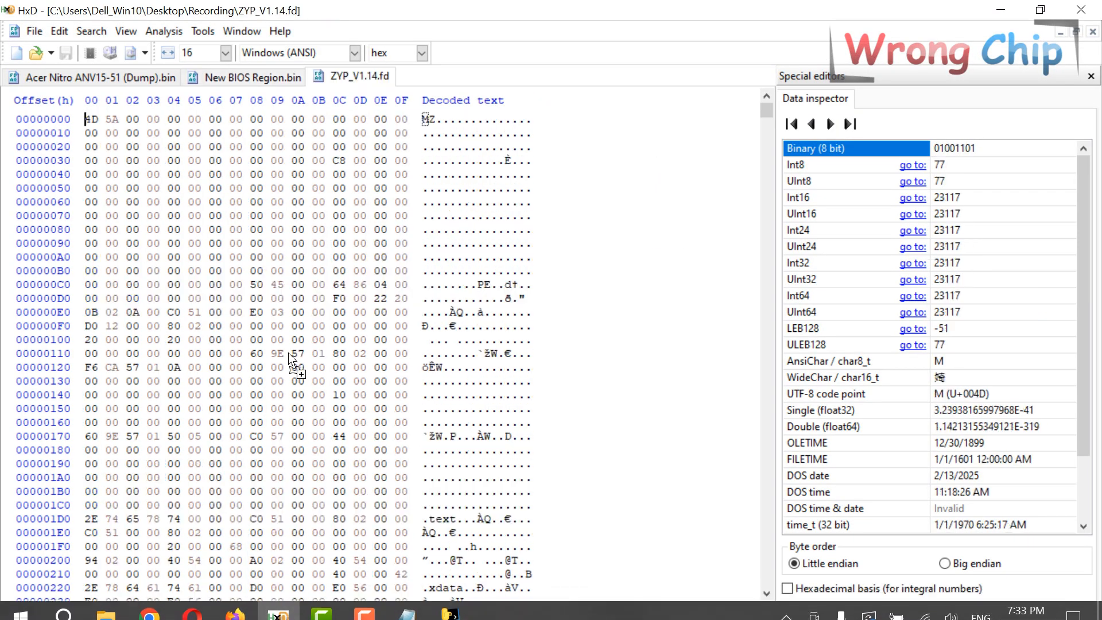
{"action": "key", "text": "ctrl+f"}
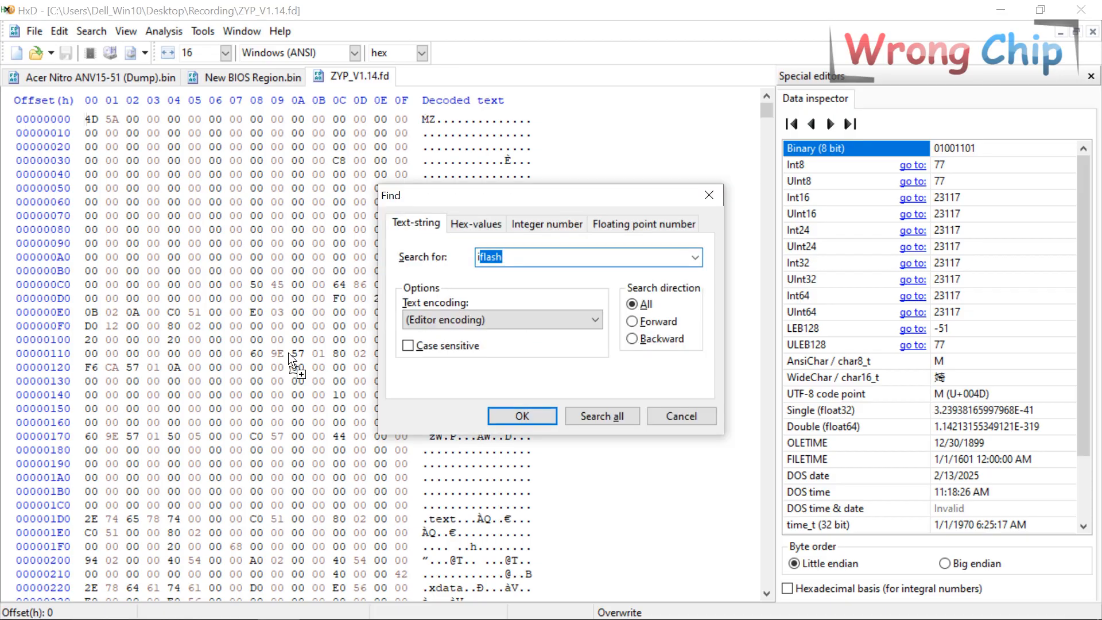
{"action": "key", "text": "Return"}
{"action": "key", "text": "F3"}
{"action": "key", "text": "F3"}
{"action": "key", "text": "F3"}
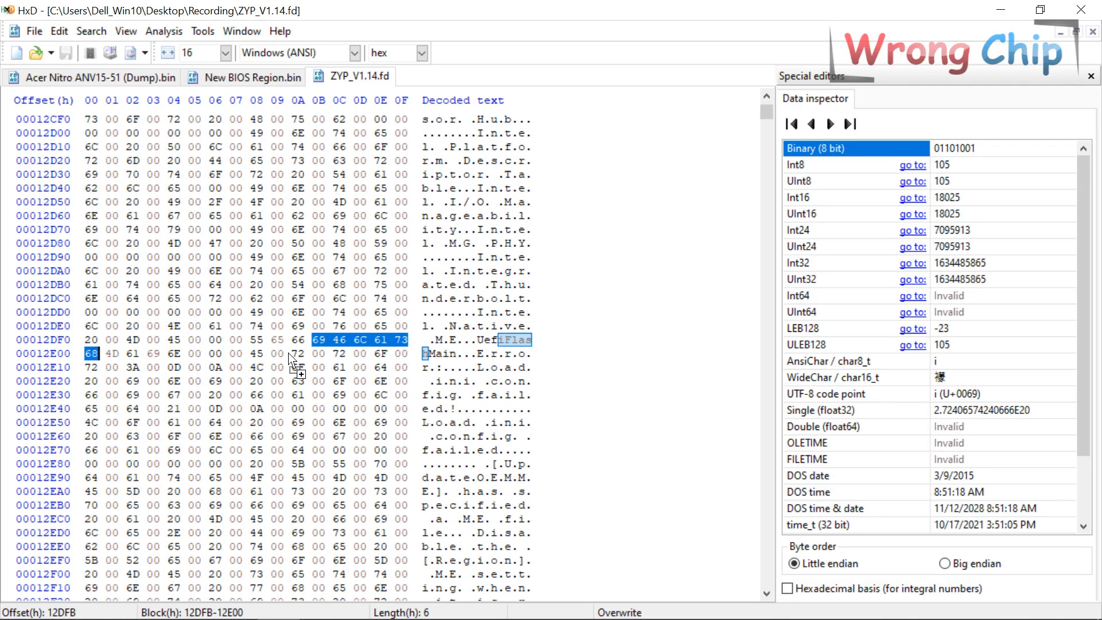
{"action": "key", "text": "F3"}
{"action": "key", "text": "F3"}
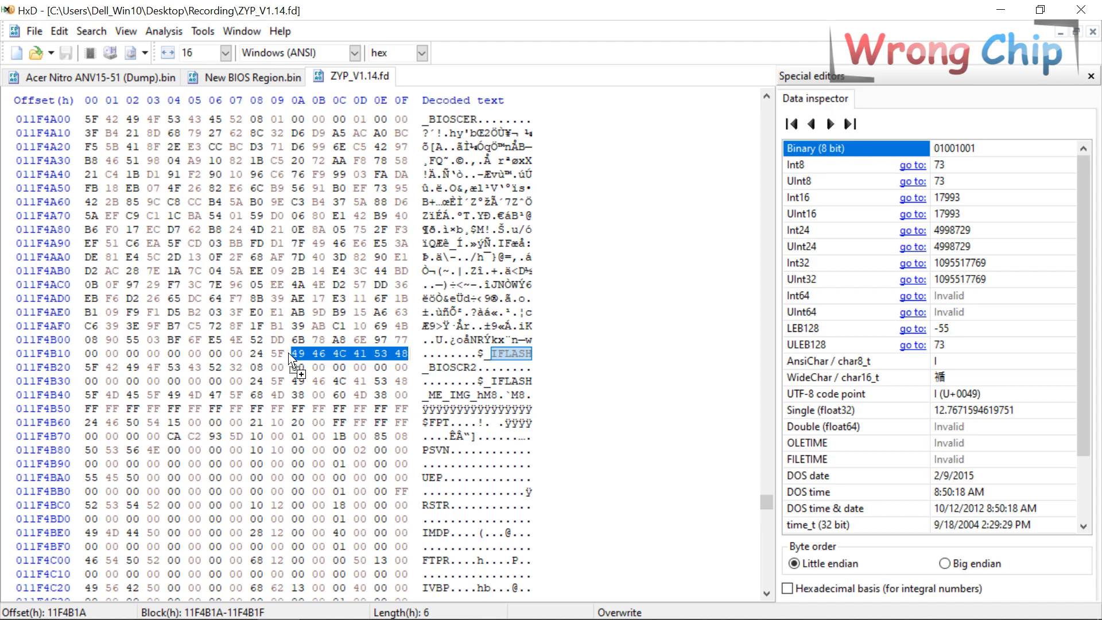
- Delete everything from the file start through offset 11F4B4F, the end of the $_IFLASH_ME_IMG header
{"action": "left_click_drag", "start_coordinate": [431, 425], "coordinate": [452, 426]}
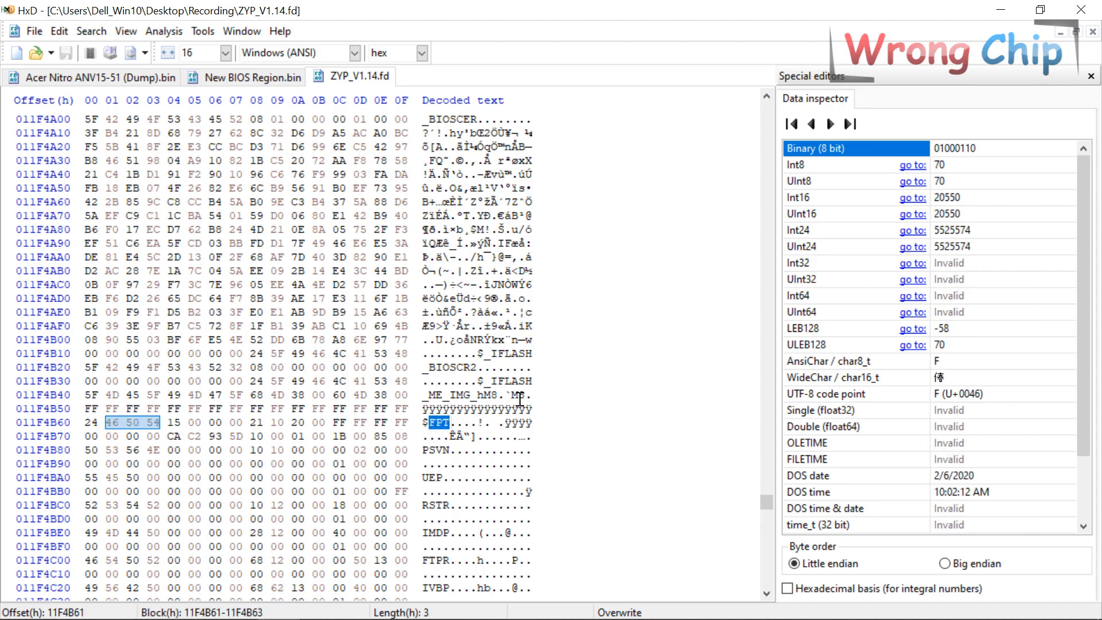
{"action": "left_click_drag", "start_coordinate": [532, 396], "coordinate": [319, 304]}
{"action": "left_click", "coordinate": [412, 400]}
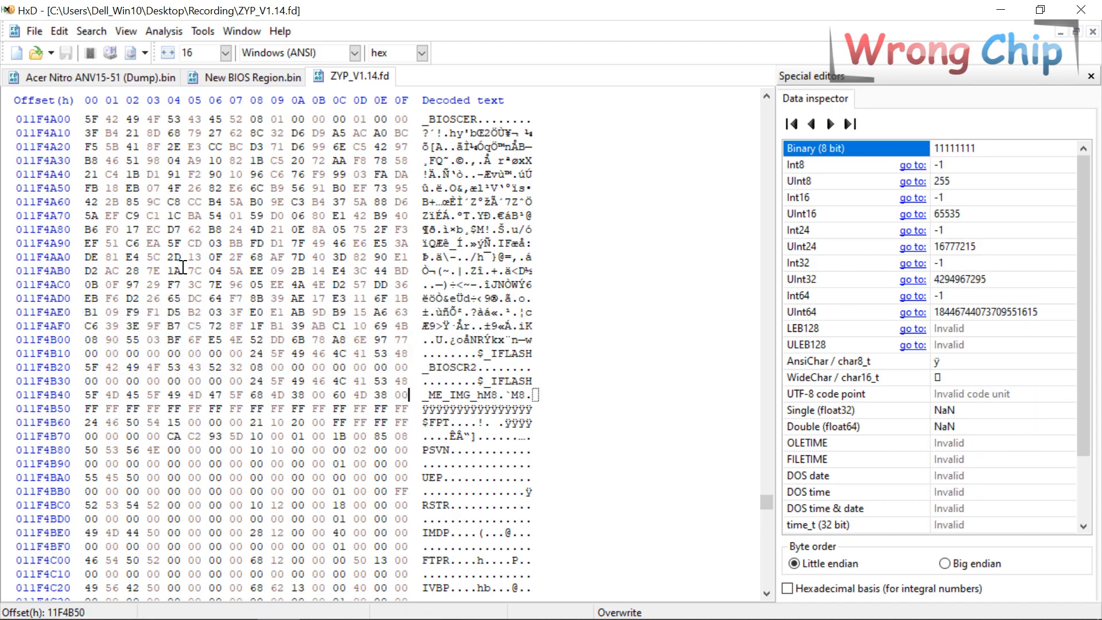
{"action": "left_click", "coordinate": [133, 230], "text": "shift"}
{"action": "left_click_drag", "start_coordinate": [766, 502], "coordinate": [766, 109]}
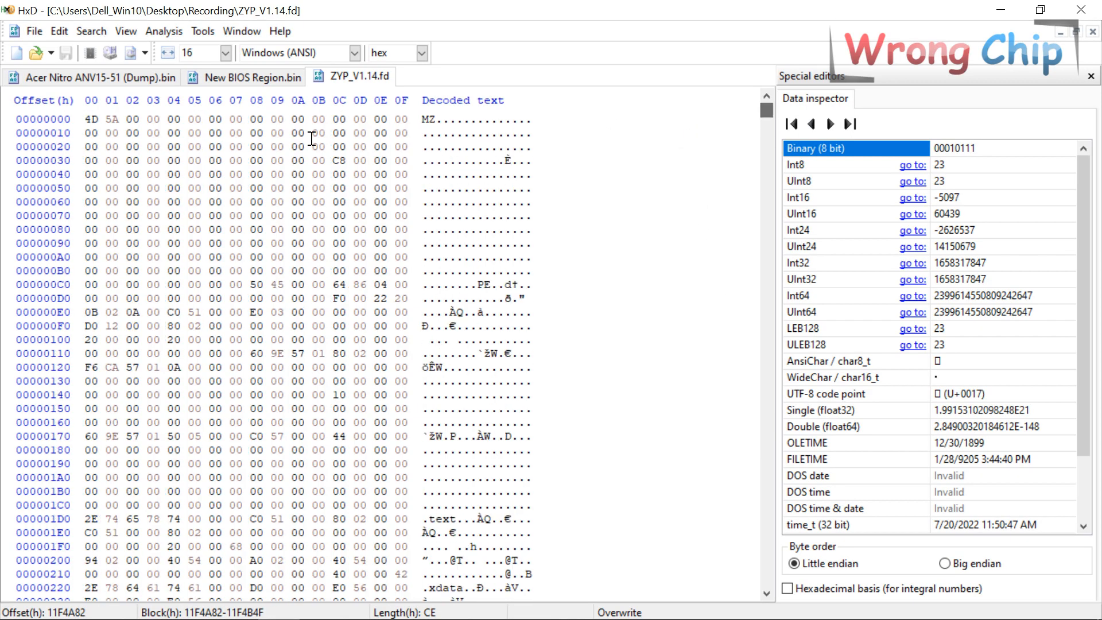
{"action": "left_click", "coordinate": [90, 120], "text": "shift"}
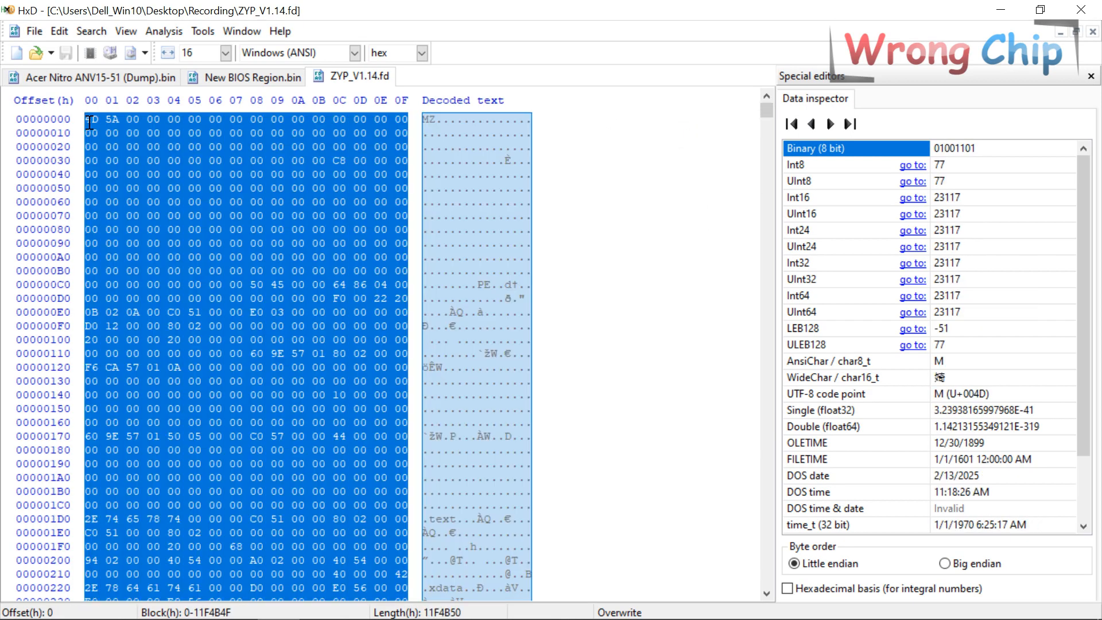
{"action": "key", "text": "ctrl+v"}
{"action": "key", "text": "Return"}
- Search for iflash to find the $_IFLASH_OEM_ID header and delete everything from offset 384D60 through the file end
{"action": "key", "text": "ctrl+f"}
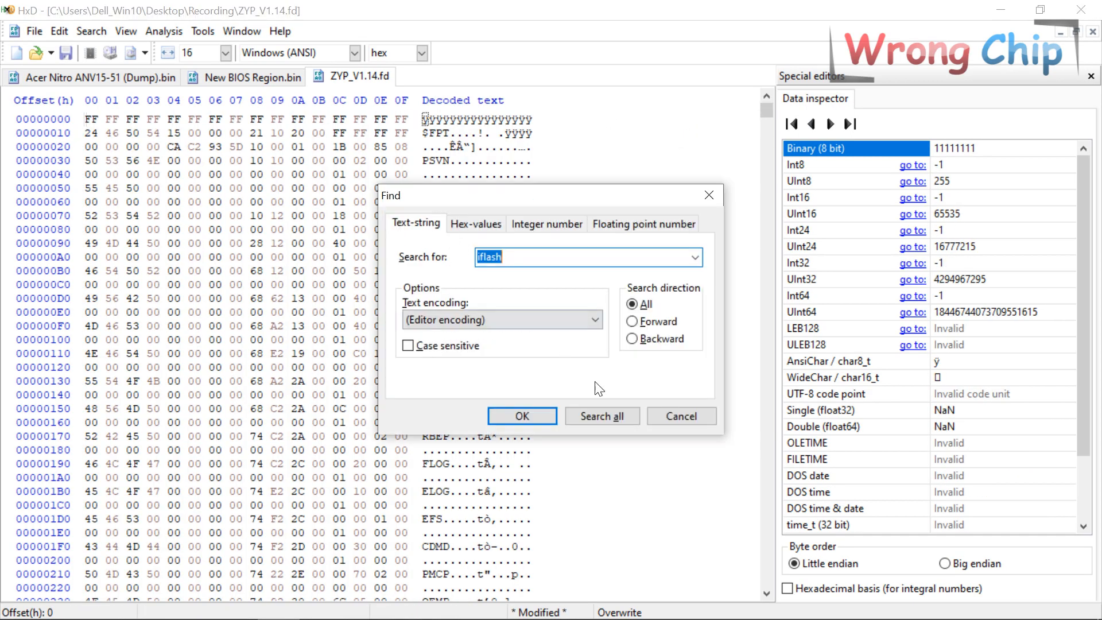
{"action": "left_click", "coordinate": [536, 419]}
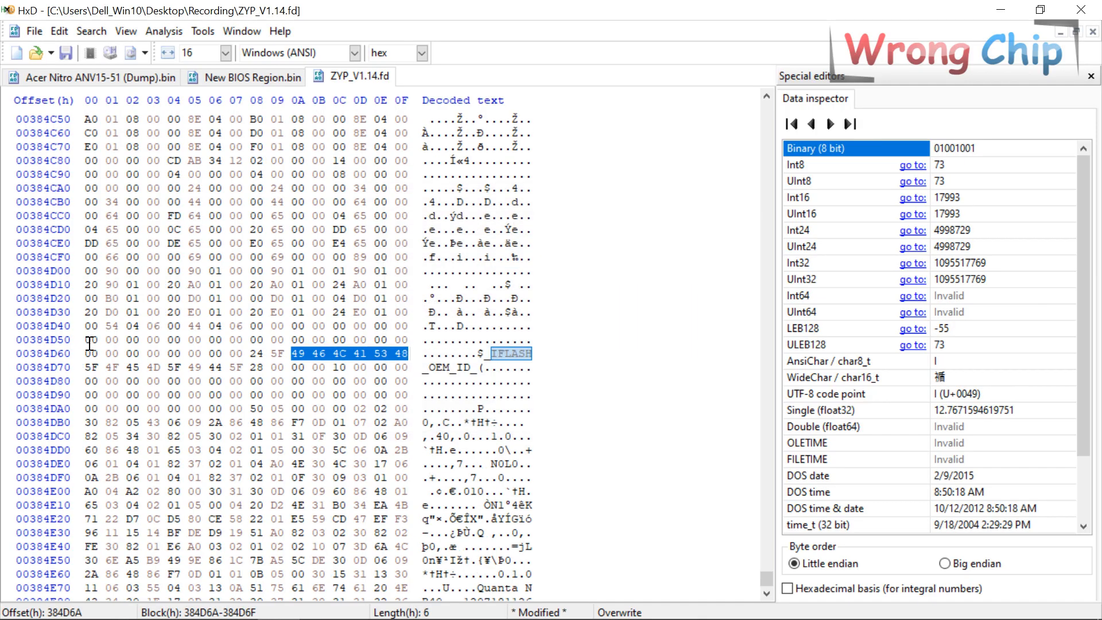
{"action": "left_click_drag", "start_coordinate": [87, 353], "coordinate": [600, 519]}
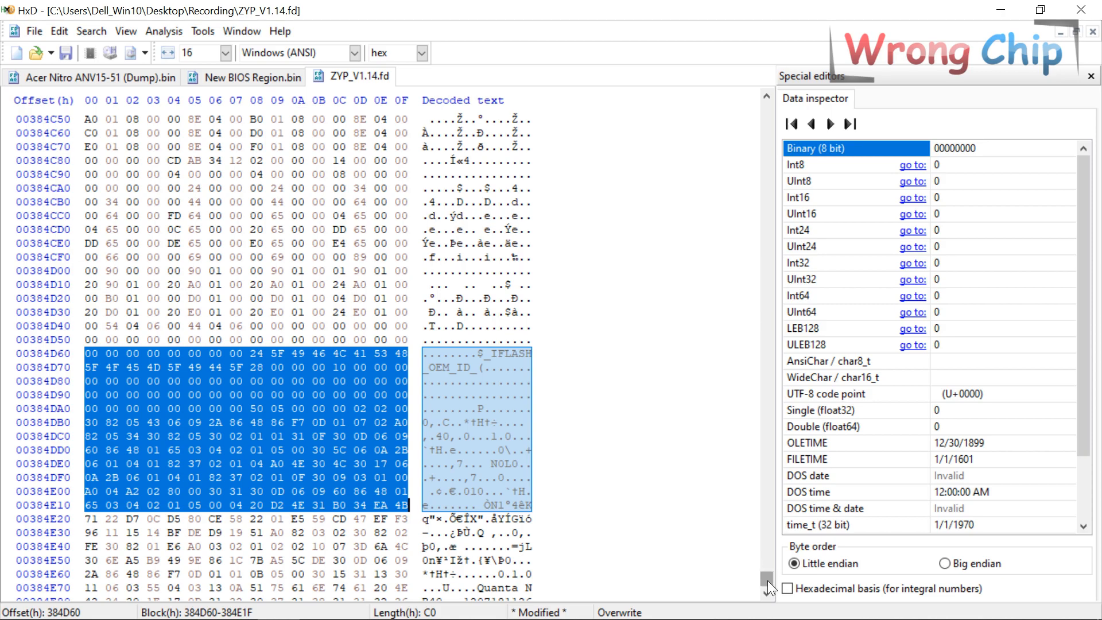
{"action": "left_click_drag", "start_coordinate": [763, 579], "coordinate": [766, 591]}
{"action": "scroll", "coordinate": [479, 332], "scroll_direction": "up", "scroll_amount": 6}
{"action": "scroll", "coordinate": [413, 322], "scroll_direction": "up", "scroll_amount": 1}
{"action": "left_click", "coordinate": [408, 410], "text": "shift"}
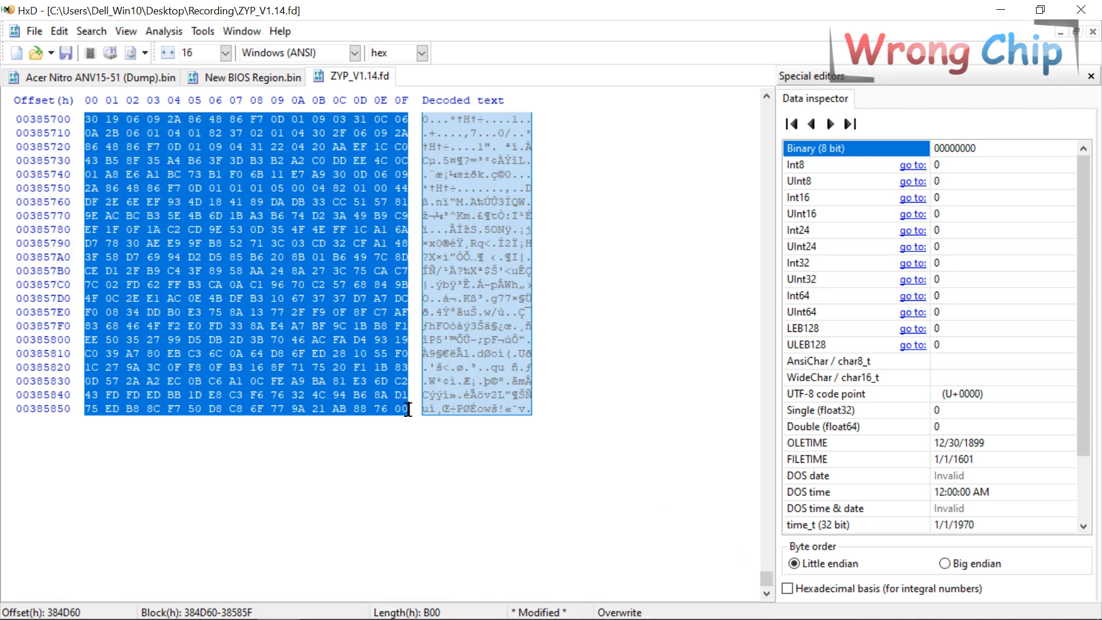
{"action": "key", "text": "Delete"}
{"action": "key", "text": "Return"}
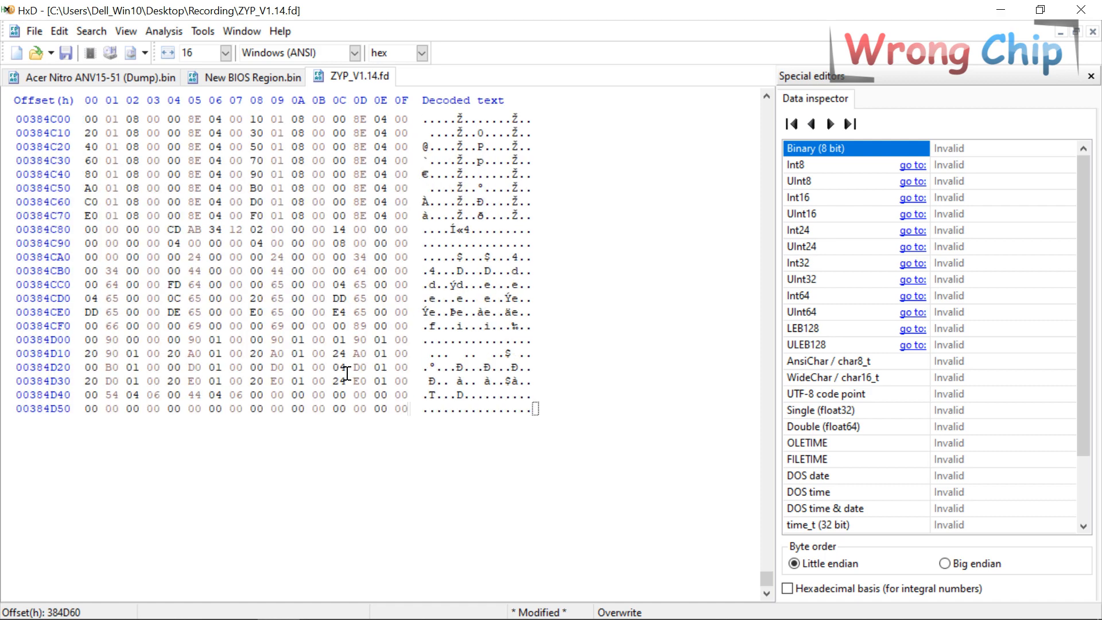
{"action": "key", "text": "ctrl+a"}
{"action": "left_click", "coordinate": [273, 272]}
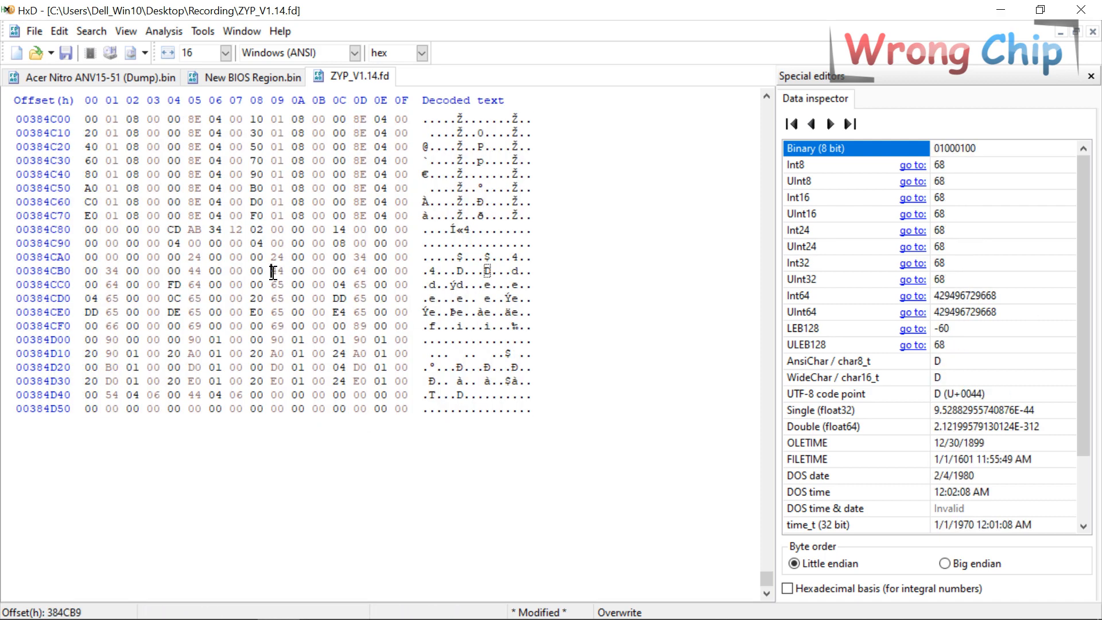
- Analyze the original ZYP_V1.14.fd with ME Analyzer and show the start of its report full screen
{"action": "left_click", "coordinate": [121, 613]}
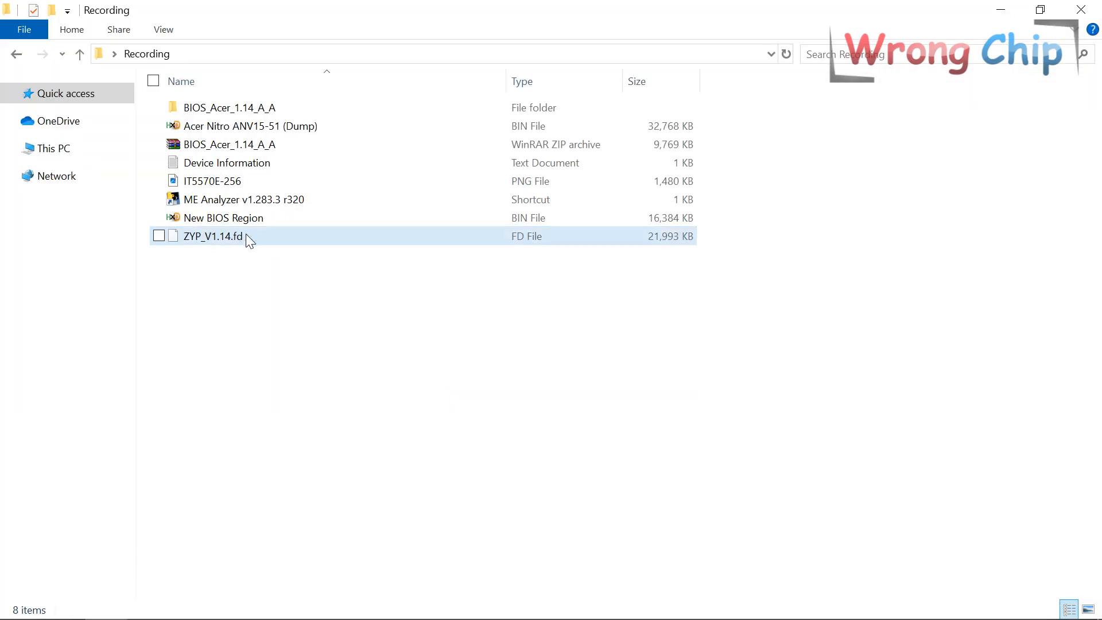
{"action": "left_click_drag", "start_coordinate": [234, 237], "coordinate": [231, 200]}
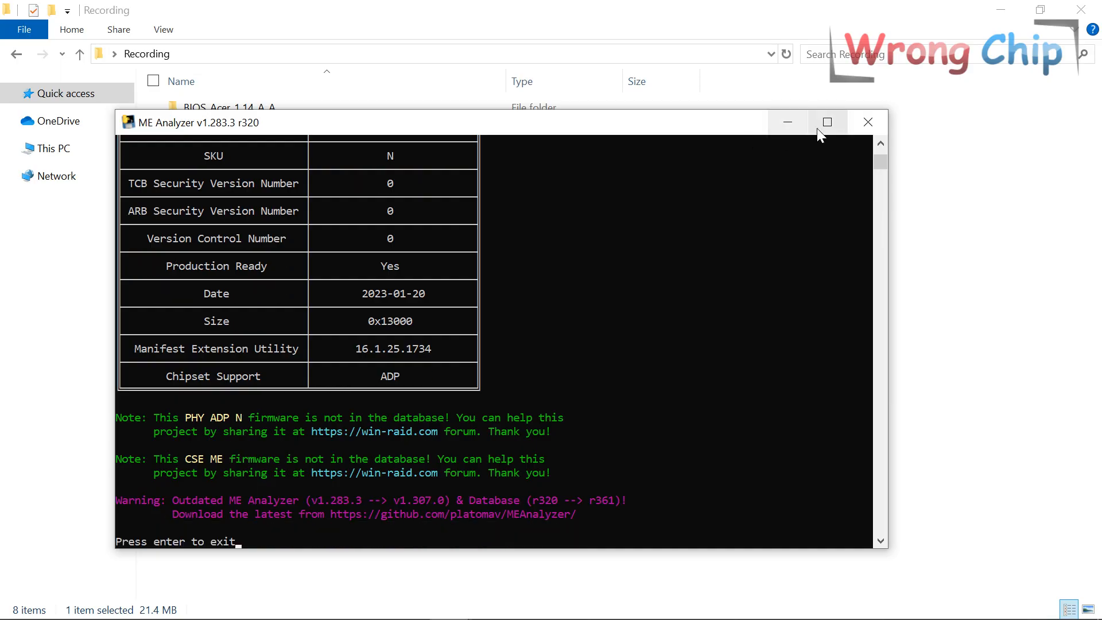
{"action": "left_click", "coordinate": [827, 122]}
{"action": "left_click_drag", "start_coordinate": [1095, 50], "coordinate": [1095, 37]}
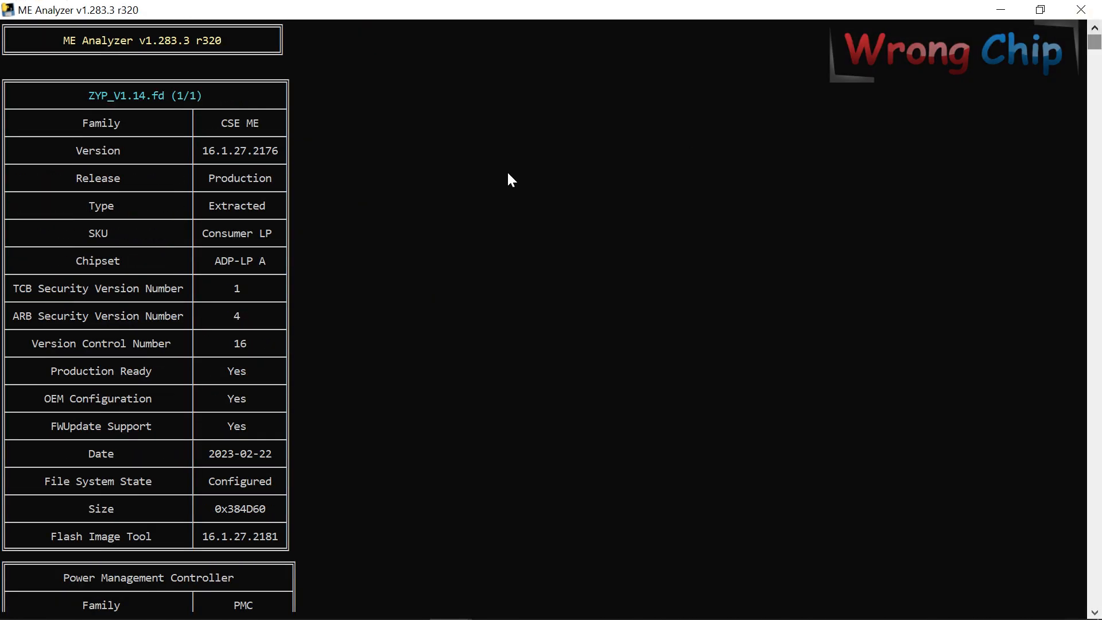
- Examine the ME version, OEM configuration, file system state and size in the report for ZYP_V1.14.fd
{"action": "left_click_drag", "start_coordinate": [205, 148], "coordinate": [264, 152]}
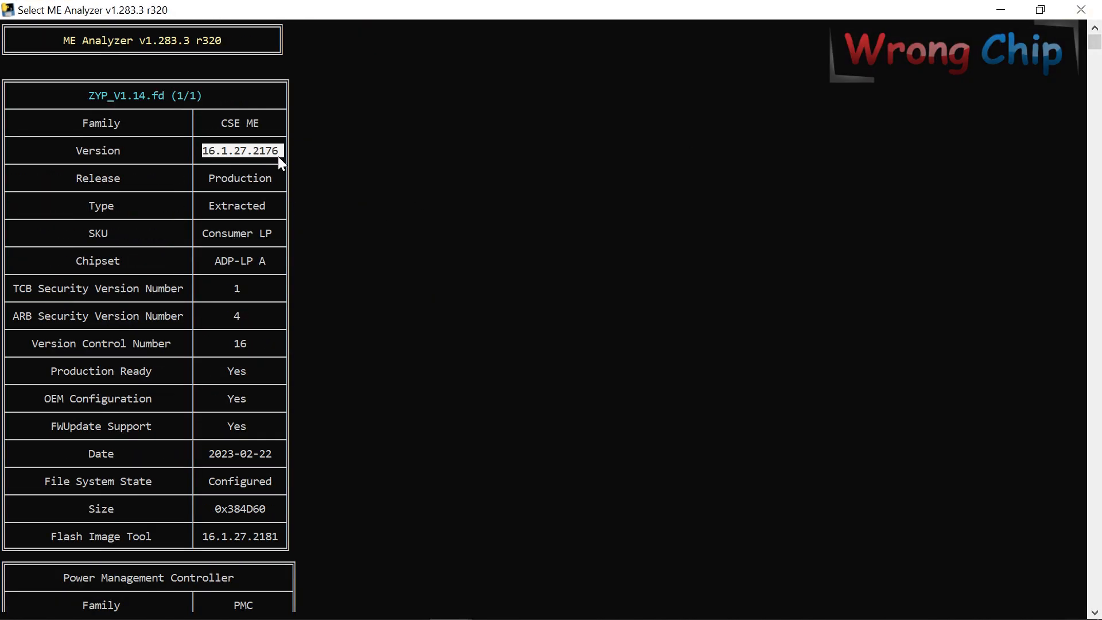
{"action": "left_click_drag", "start_coordinate": [39, 406], "coordinate": [109, 398]}
{"action": "left_click", "coordinate": [228, 398]}
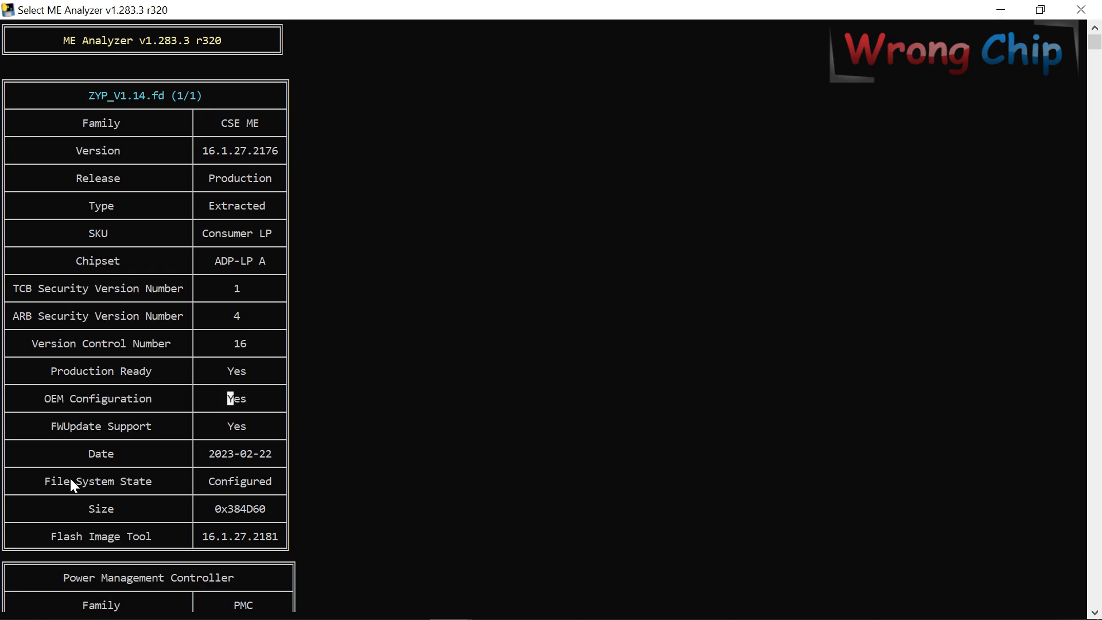
{"action": "left_click", "coordinate": [213, 482]}
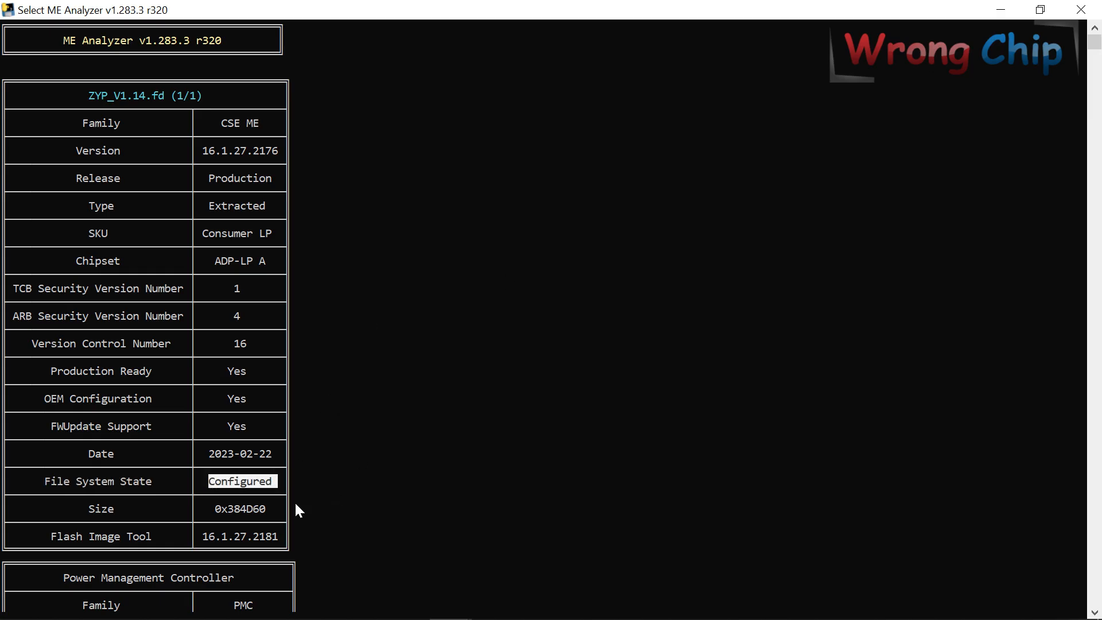
{"action": "left_click_drag", "start_coordinate": [263, 508], "coordinate": [241, 509]}
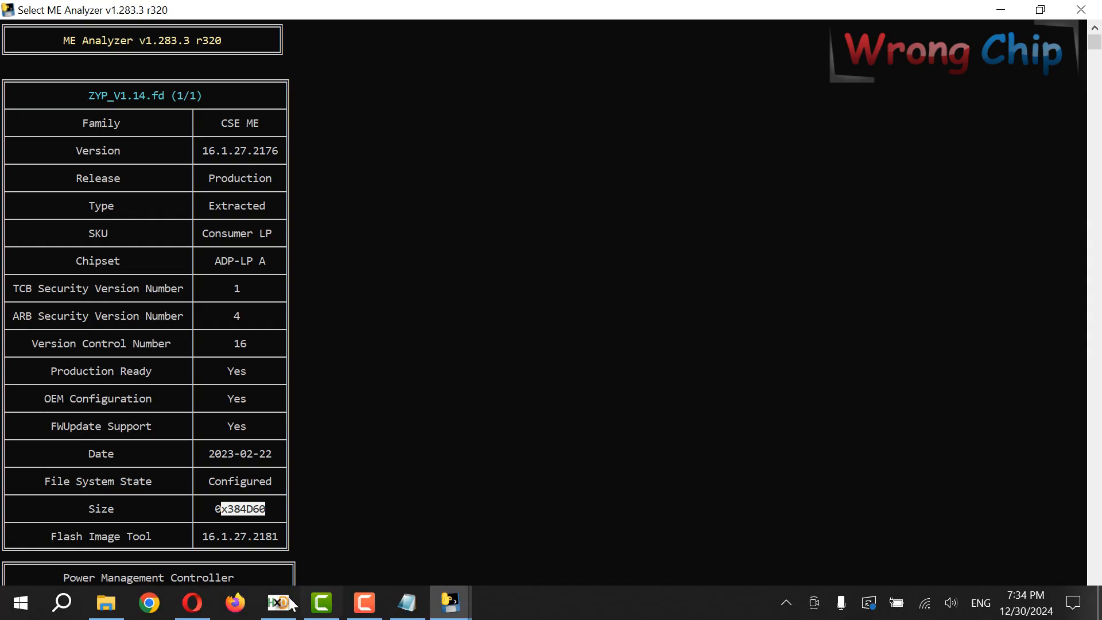
- Compare the length of the trimmed ZYP_V1.14.fd in HxD with the ME size in the ME Analyzer report
{"action": "left_click", "coordinate": [278, 602]}
{"action": "left_click", "coordinate": [317, 312]}
{"action": "key", "text": "ctrl+a"}
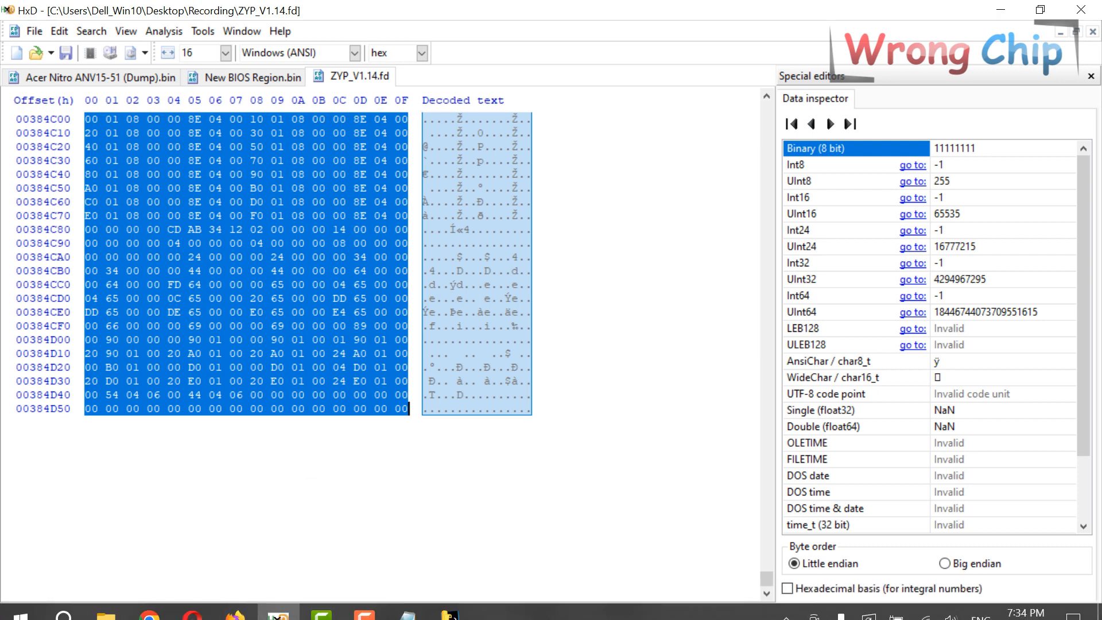
{"action": "left_click", "coordinate": [451, 603]}
{"action": "left_click", "coordinate": [480, 554]}
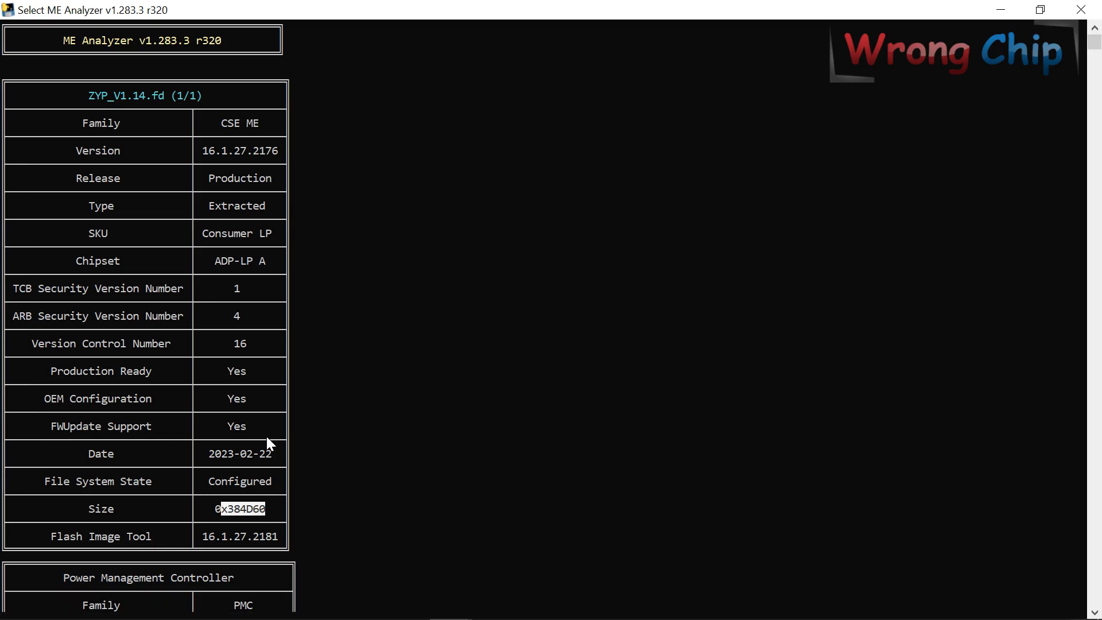
{"action": "left_click", "coordinate": [278, 603]}
{"action": "key", "text": "ctrl+b"}
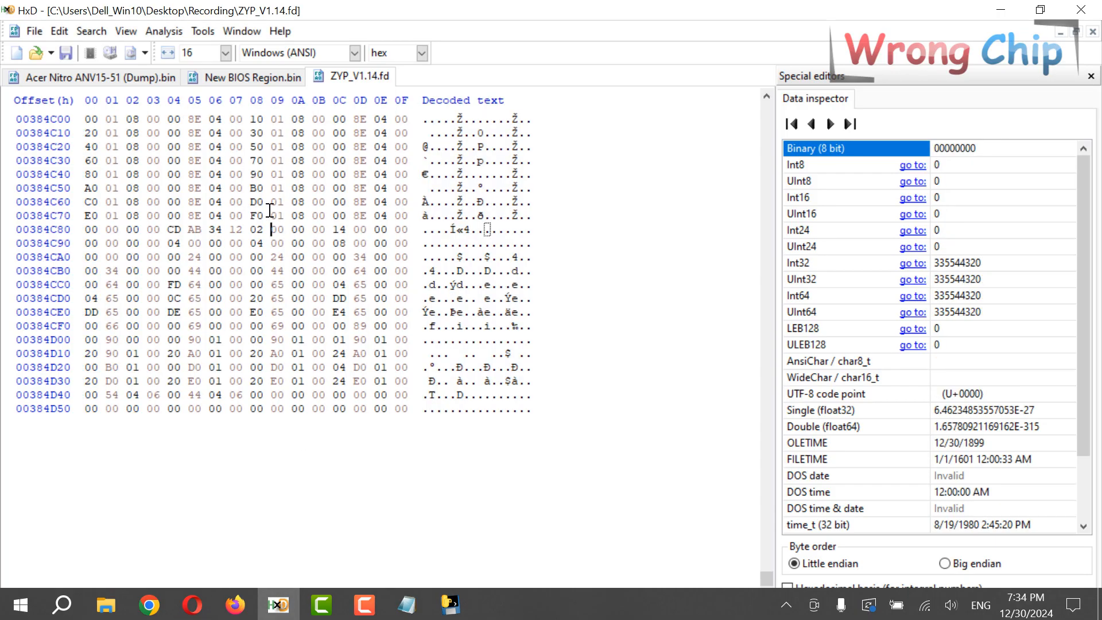
- Save the trimmed ME data under the name New ME Region.bin in the Recording folder
{"action": "left_click", "coordinate": [35, 31]}
{"action": "left_click", "coordinate": [55, 117]}
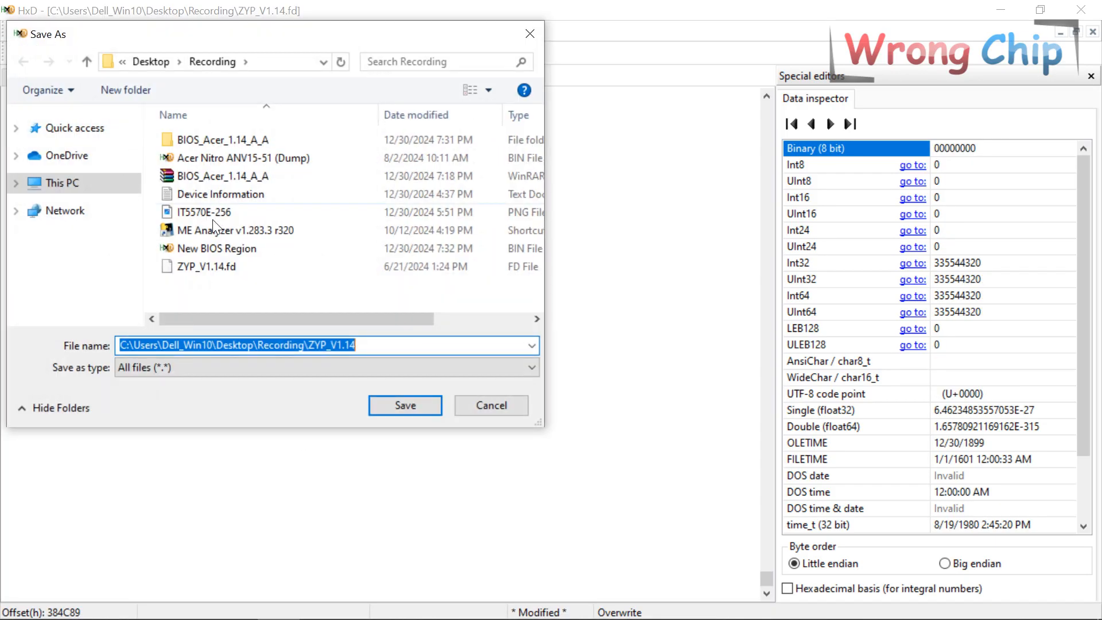
{"action": "type", "text": "New"}
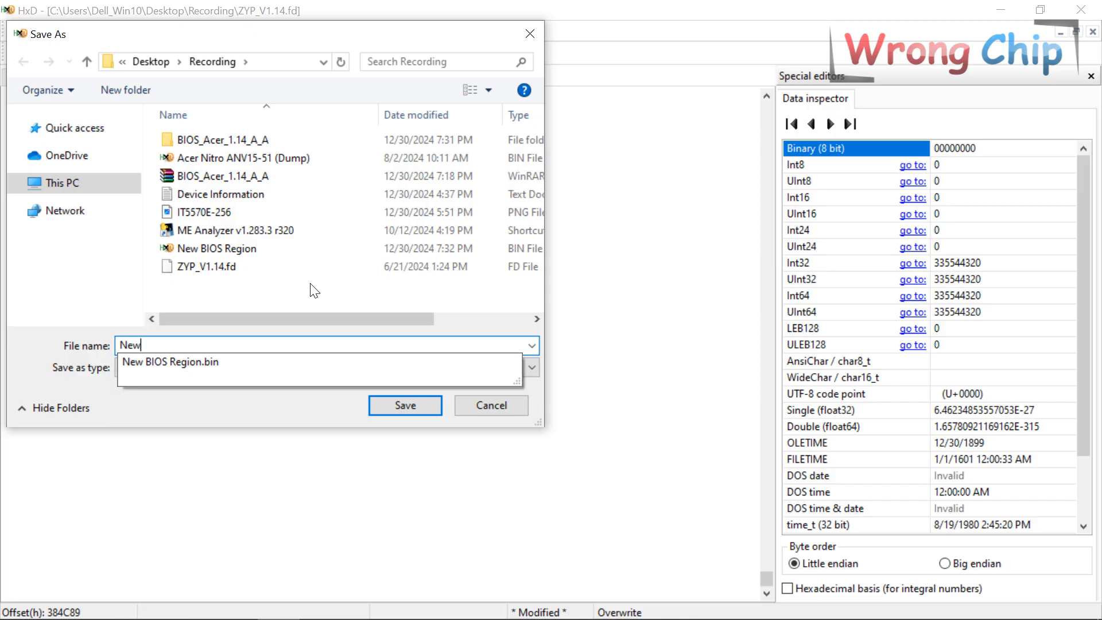
{"action": "type", "text": " ME"}
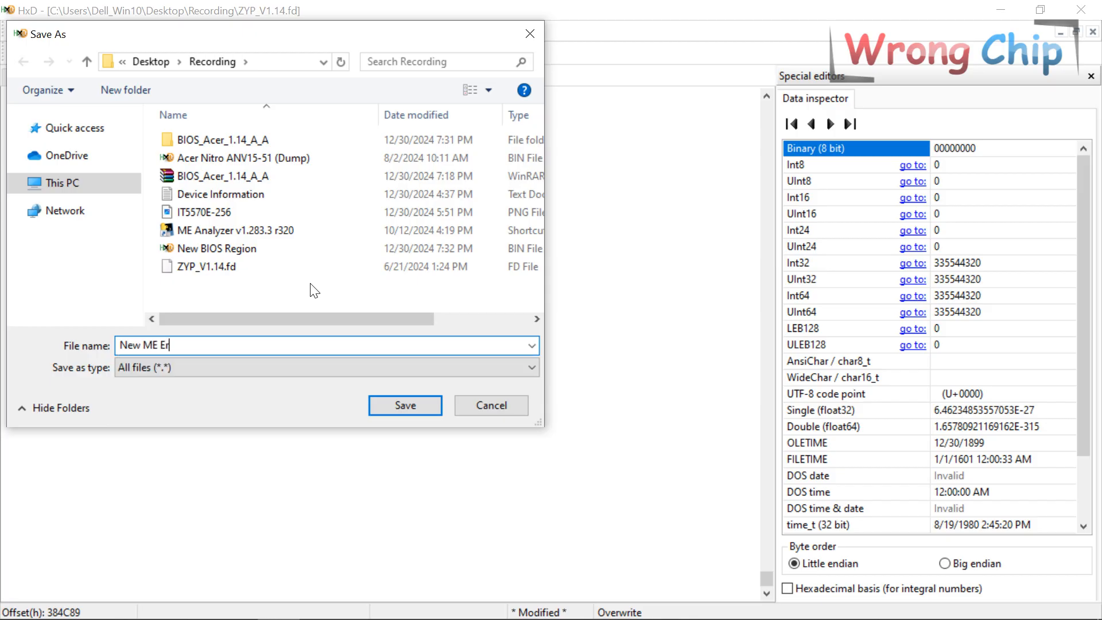
{"action": "type", "text": " Region.bin"}
{"action": "key", "text": "Return"}
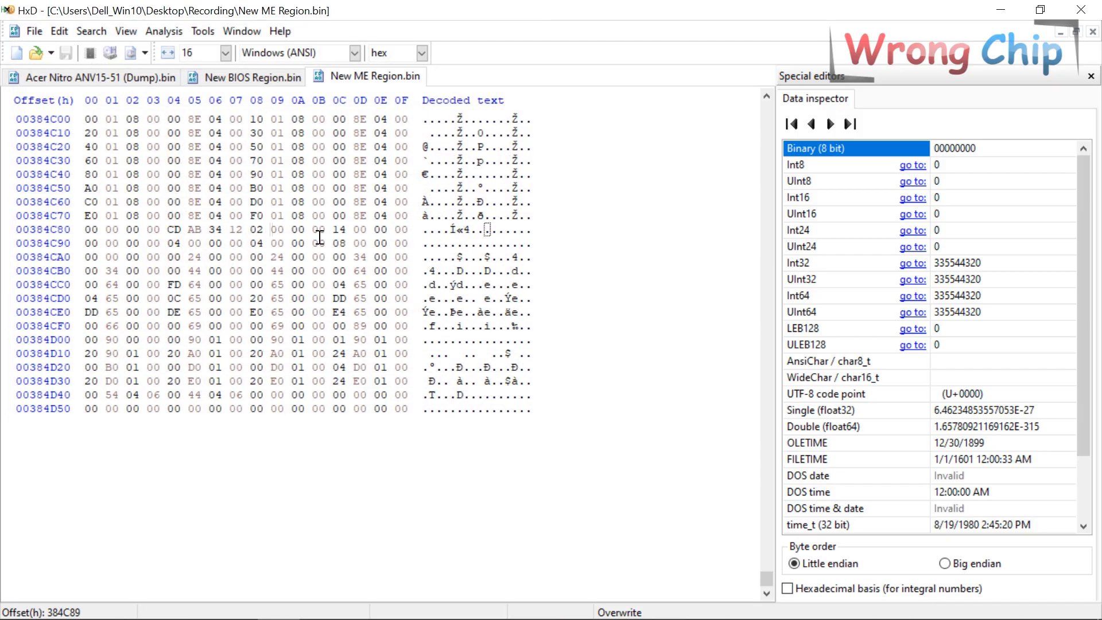
- Check the full length of New BIOS Region.bin and search it for bvdt
{"action": "left_click", "coordinate": [261, 79]}
{"action": "key", "text": "ctrl+a"}
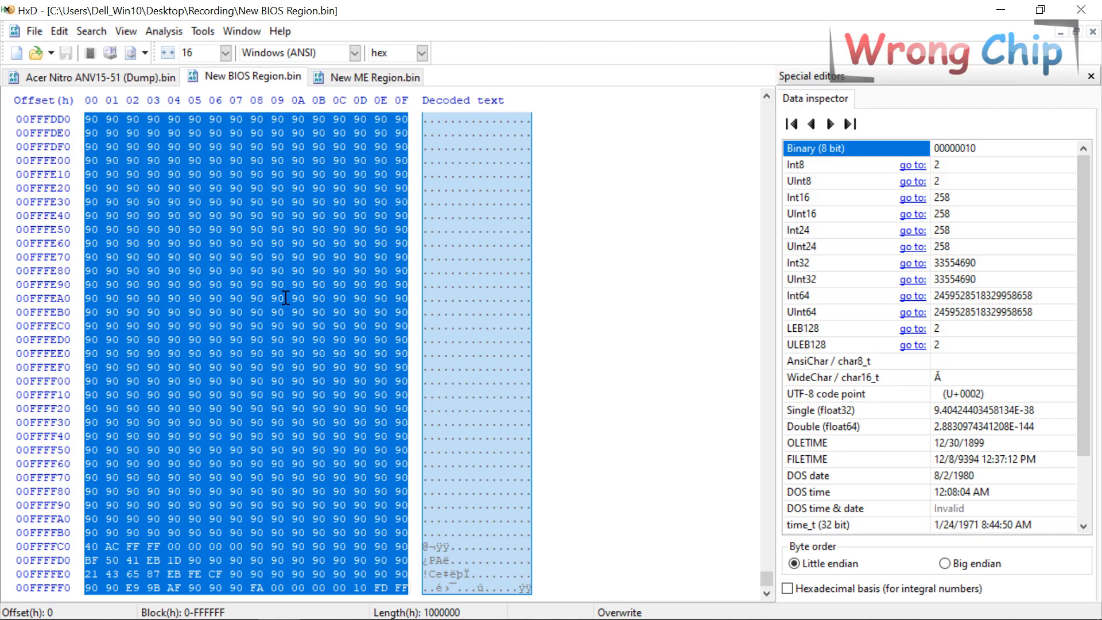
{"action": "key", "text": "ctrl+f"}
{"action": "type", "text": "bvdt"}
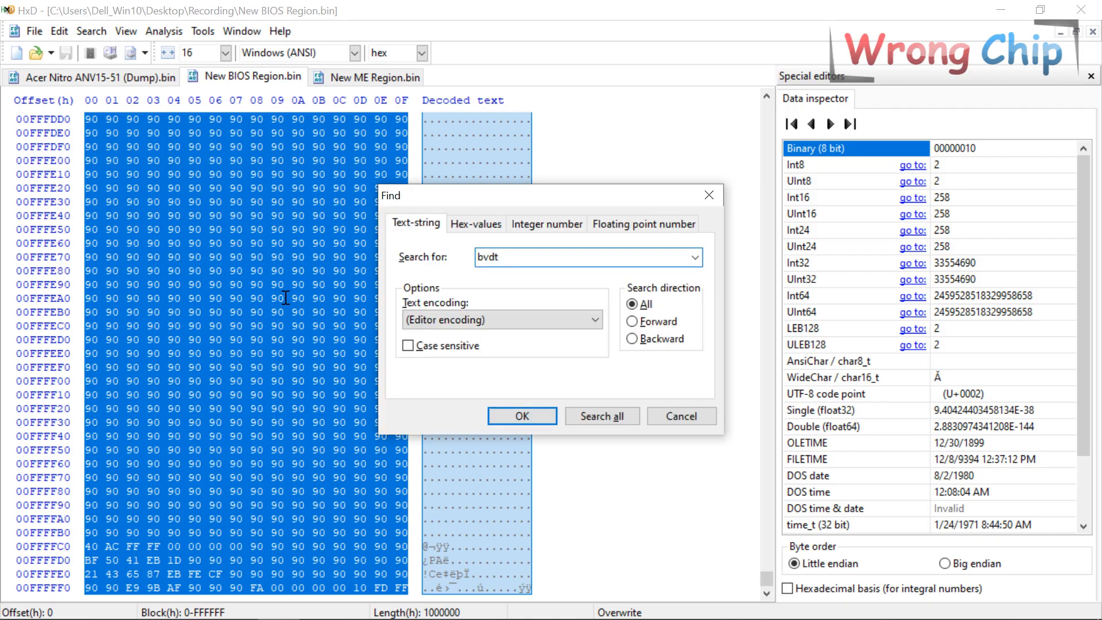
{"action": "key", "text": "Return"}
- Search the dump for bvdt and compare its board code and BIOS version with those in New BIOS Region.bin
{"action": "left_click", "coordinate": [137, 74]}
{"action": "key", "text": "ctrl+f"}
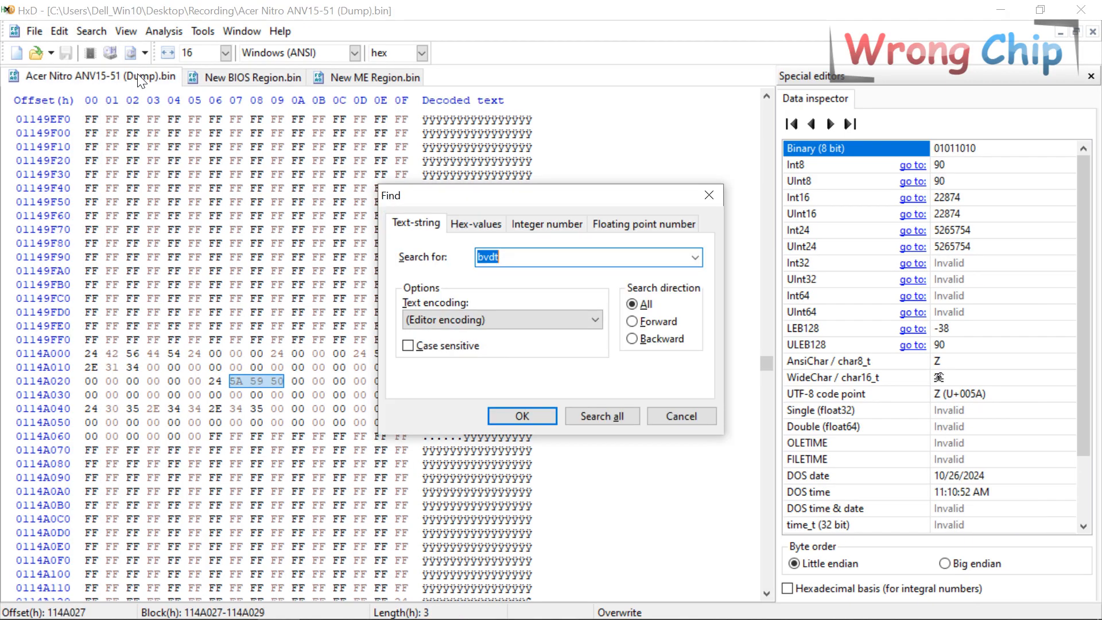
{"action": "key", "text": "Return"}
{"action": "left_click_drag", "start_coordinate": [498, 380], "coordinate": [473, 381]}
{"action": "left_click", "coordinate": [235, 81]}
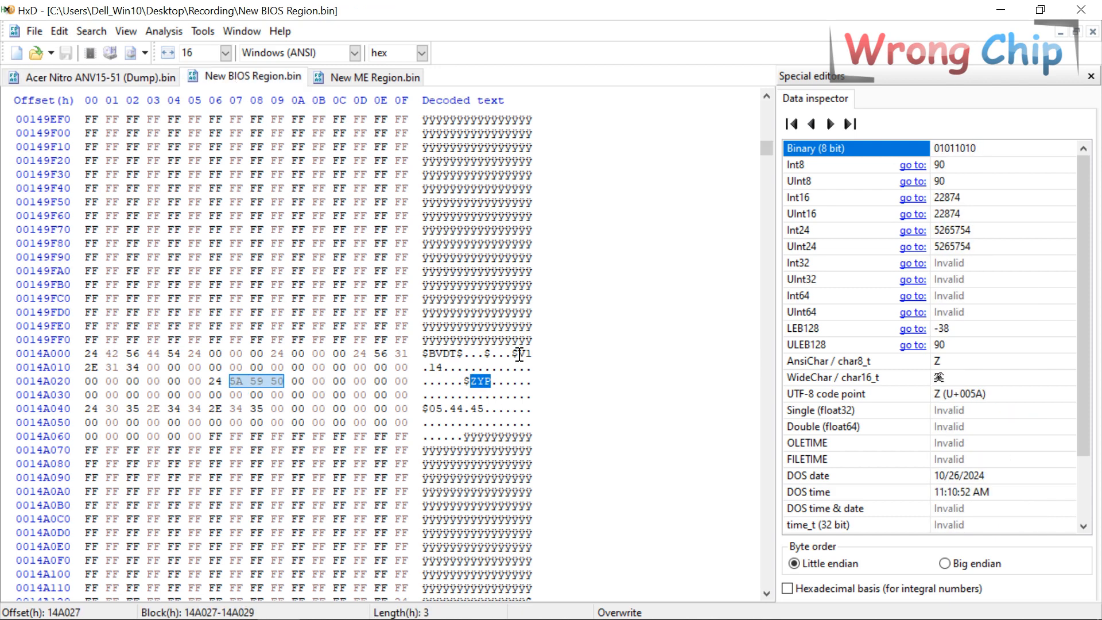
{"action": "left_click_drag", "start_coordinate": [520, 354], "coordinate": [443, 367]}
{"action": "left_click", "coordinate": [136, 76]}
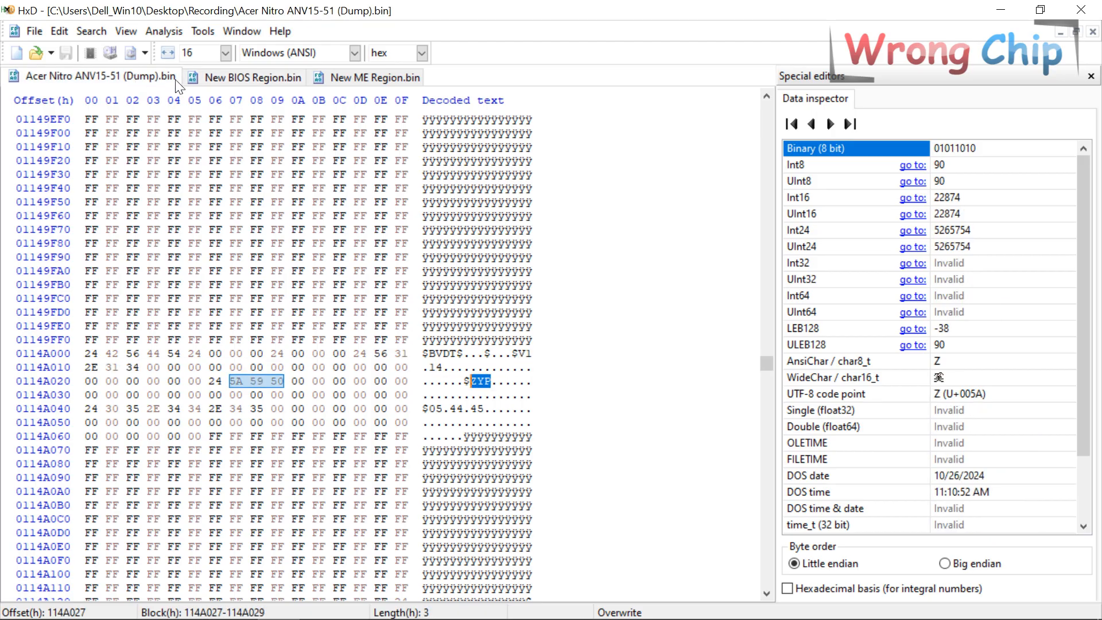
{"action": "left_click", "coordinate": [228, 84]}
- Check the length of New BIOS Region.bin and go to hex offset 1000000 in the Acer Nitro dump
{"action": "key", "text": "ctrl+a"}
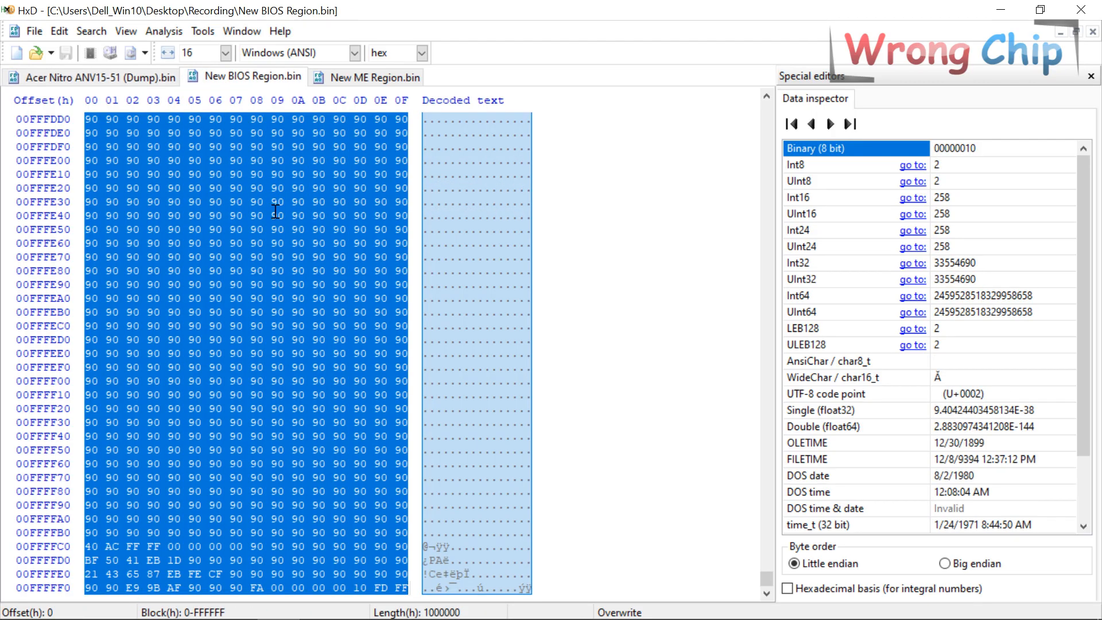
{"action": "left_click", "coordinate": [127, 80]}
{"action": "key", "text": "ctrl+g"}
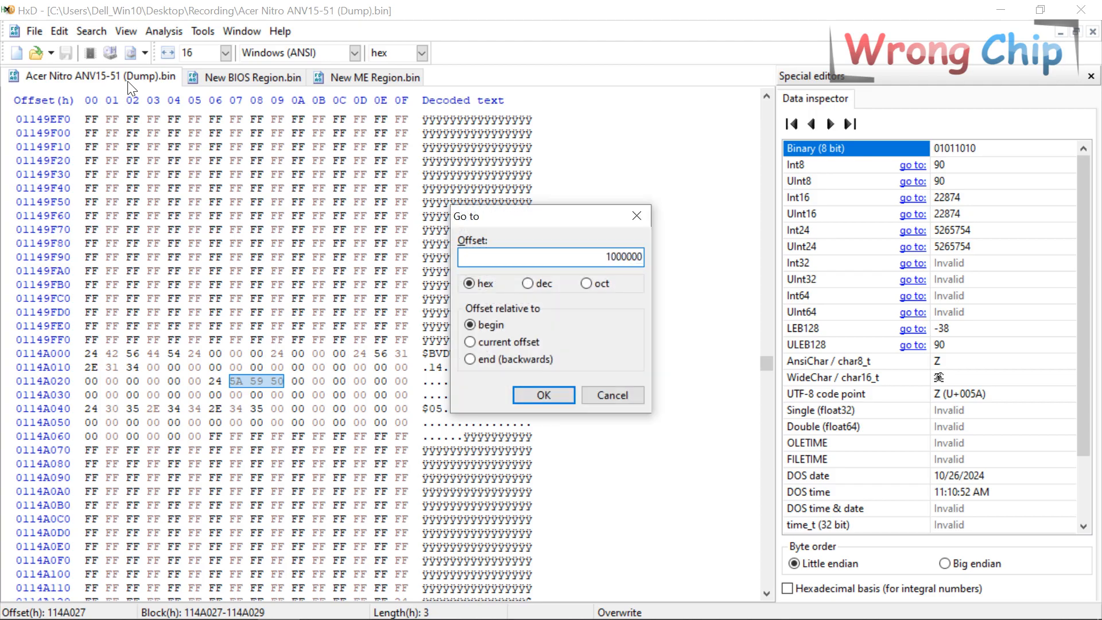
{"action": "type", "text": "1000000"}
{"action": "key", "text": "Return"}
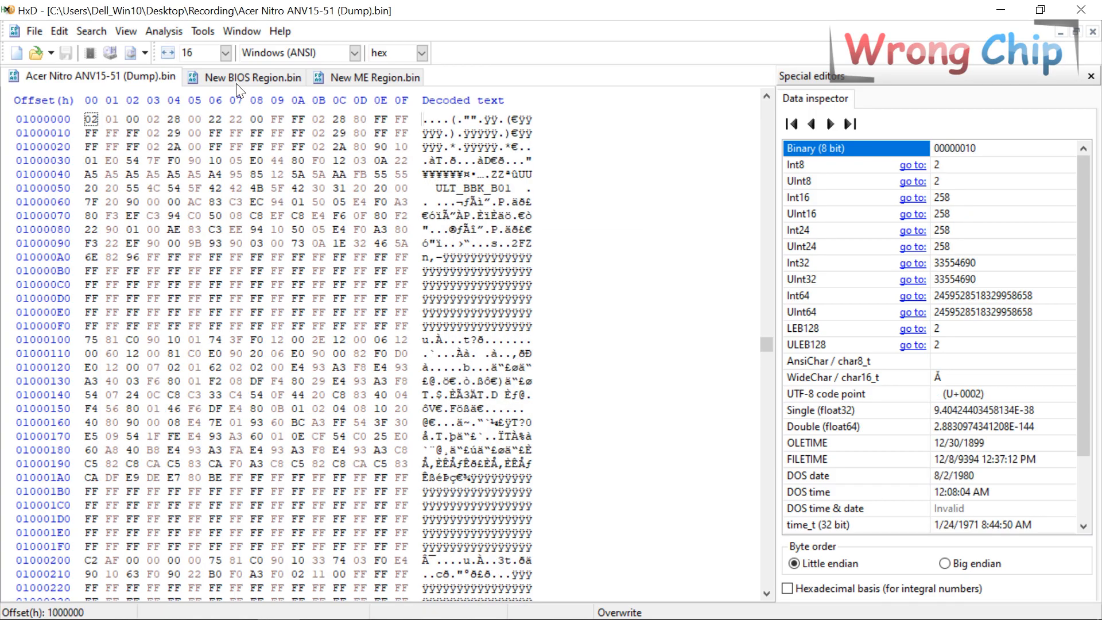
- Compare the first bytes of New BIOS Region.bin with the dump's bytes from offset 1000000
{"action": "left_click", "coordinate": [238, 85]}
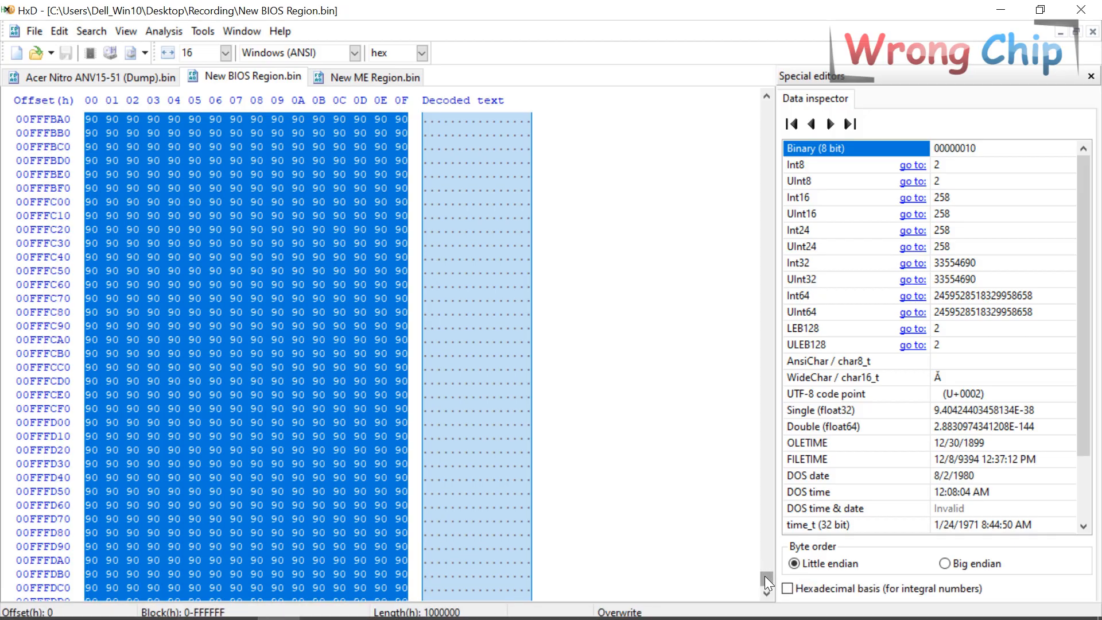
{"action": "left_click_drag", "start_coordinate": [765, 576], "coordinate": [764, 102]}
{"action": "left_click", "coordinate": [227, 183]}
{"action": "left_click", "coordinate": [137, 87]}
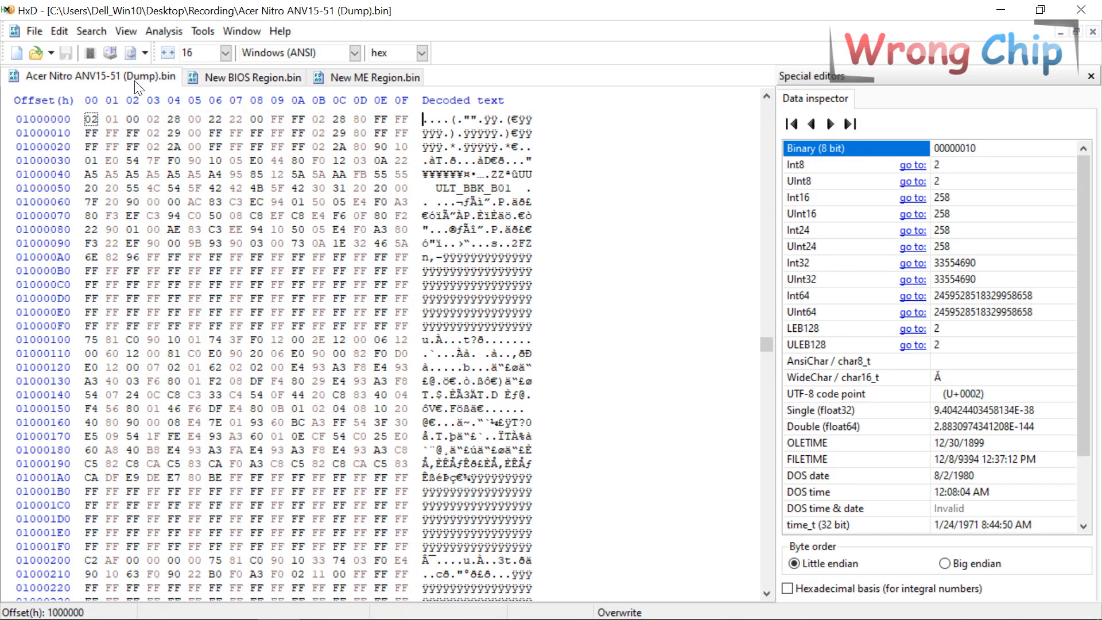
{"action": "left_click", "coordinate": [268, 81]}
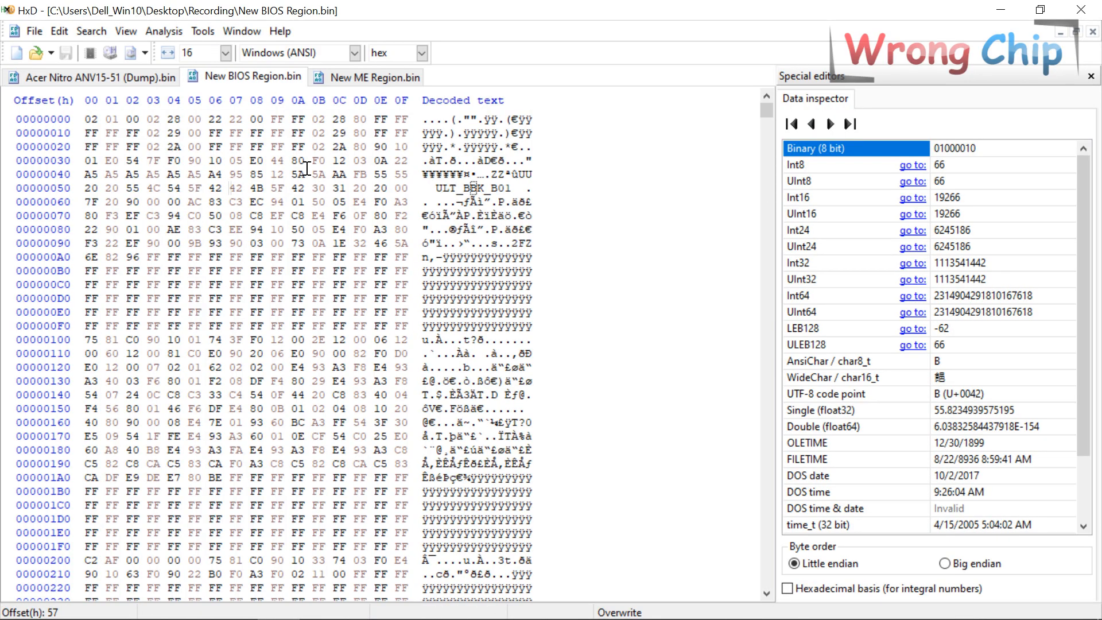
- Copy all of New BIOS Region.bin and overwrite the dump's BIOS region with it from offset 1000000 using Paste write
{"action": "left_click", "coordinate": [267, 186]}
{"action": "key", "text": "ctrl+a"}
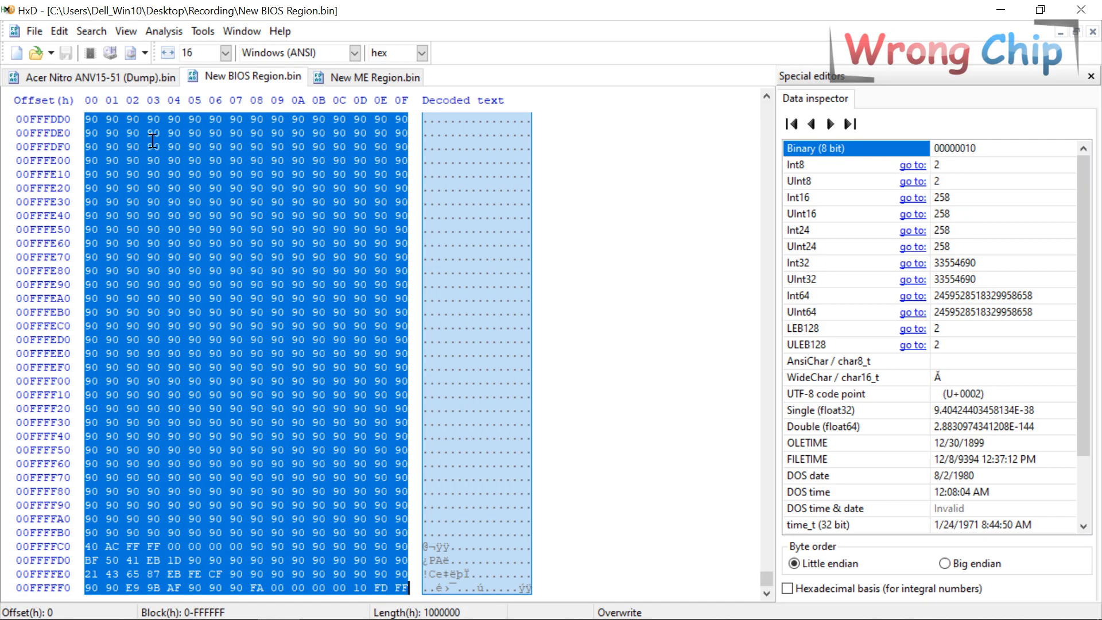
{"action": "left_click", "coordinate": [108, 80]}
{"action": "scroll", "coordinate": [94, 172], "scroll_direction": "up", "scroll_amount": 2}
{"action": "scroll", "coordinate": [98, 182], "scroll_direction": "down", "scroll_amount": 2}
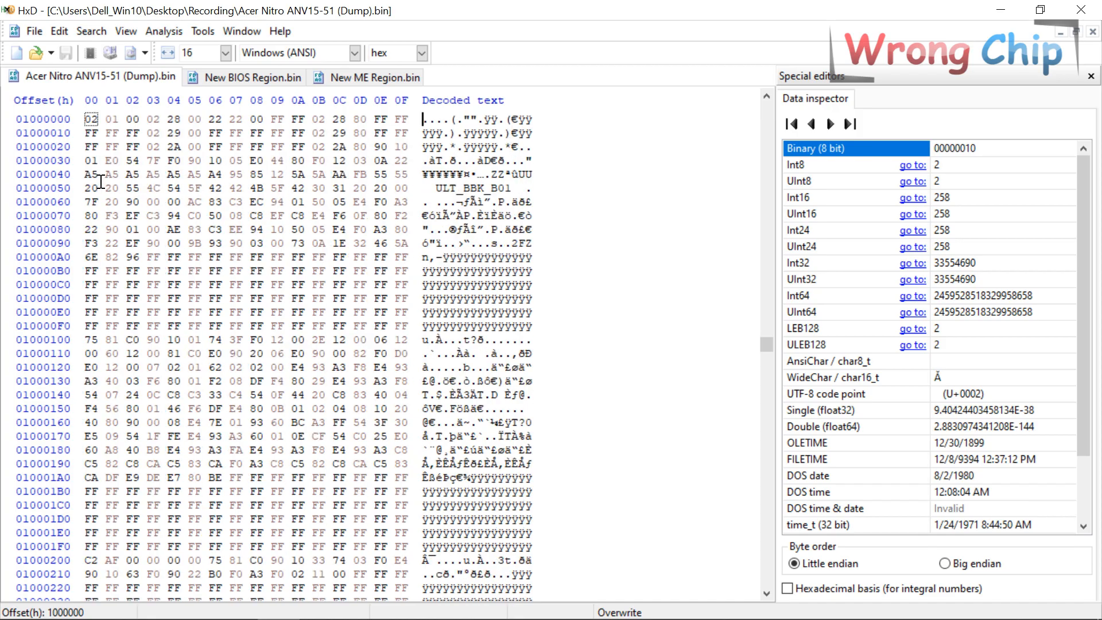
{"action": "right_click", "coordinate": [87, 119]}
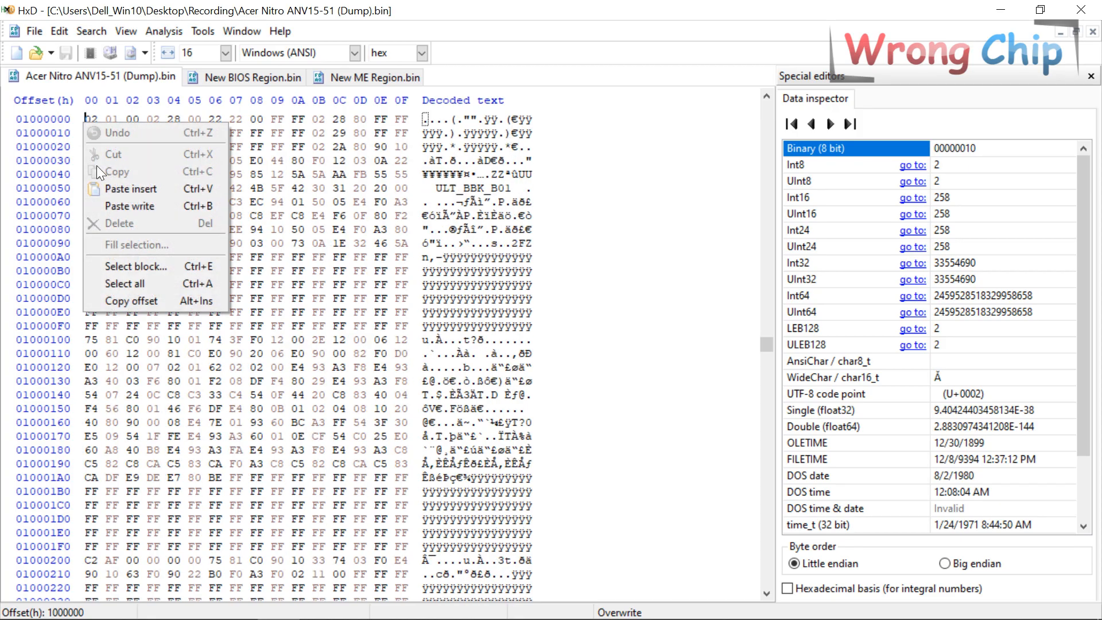
{"action": "left_click", "coordinate": [118, 208]}
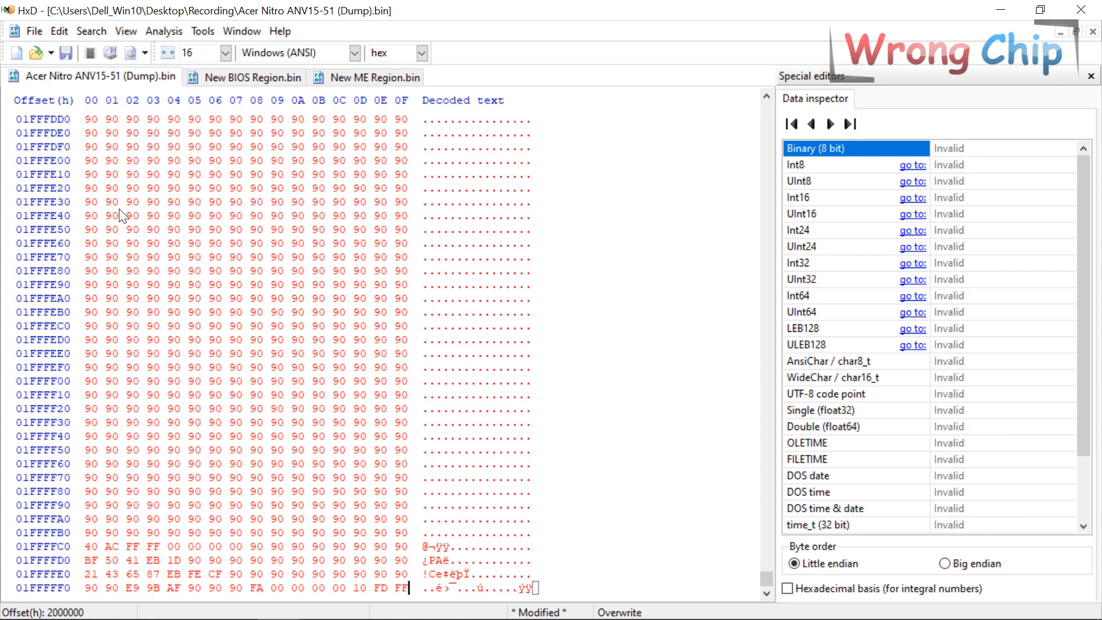
- Save the modified dump as a new file named New BIOS.bin in the Recording folder
{"action": "left_click", "coordinate": [29, 26]}
{"action": "left_click", "coordinate": [76, 122]}
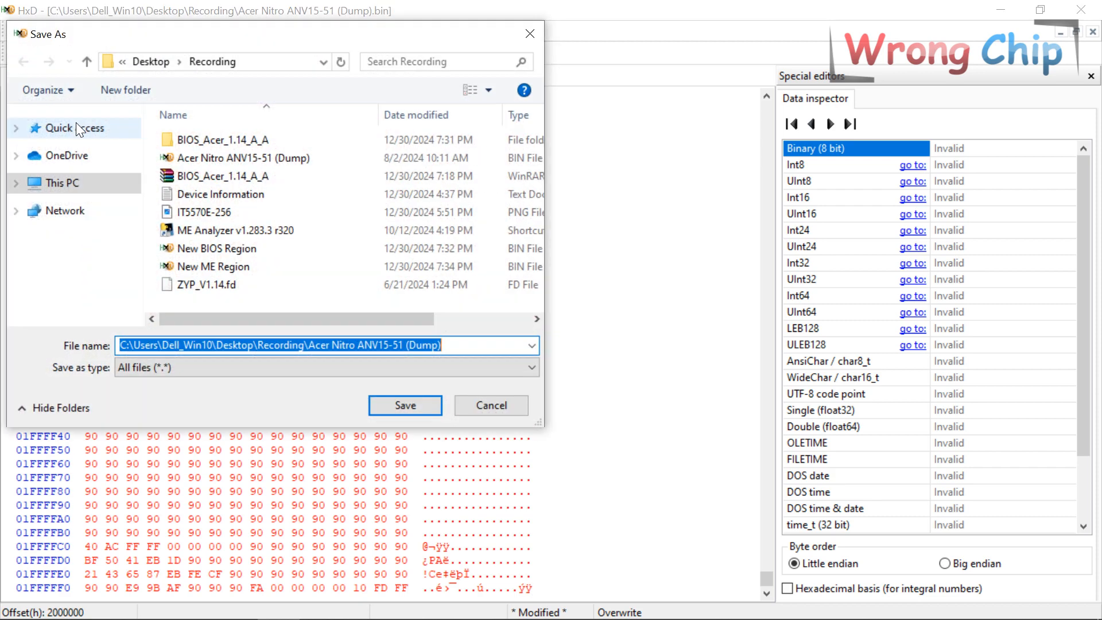
{"action": "type", "text": "New"}
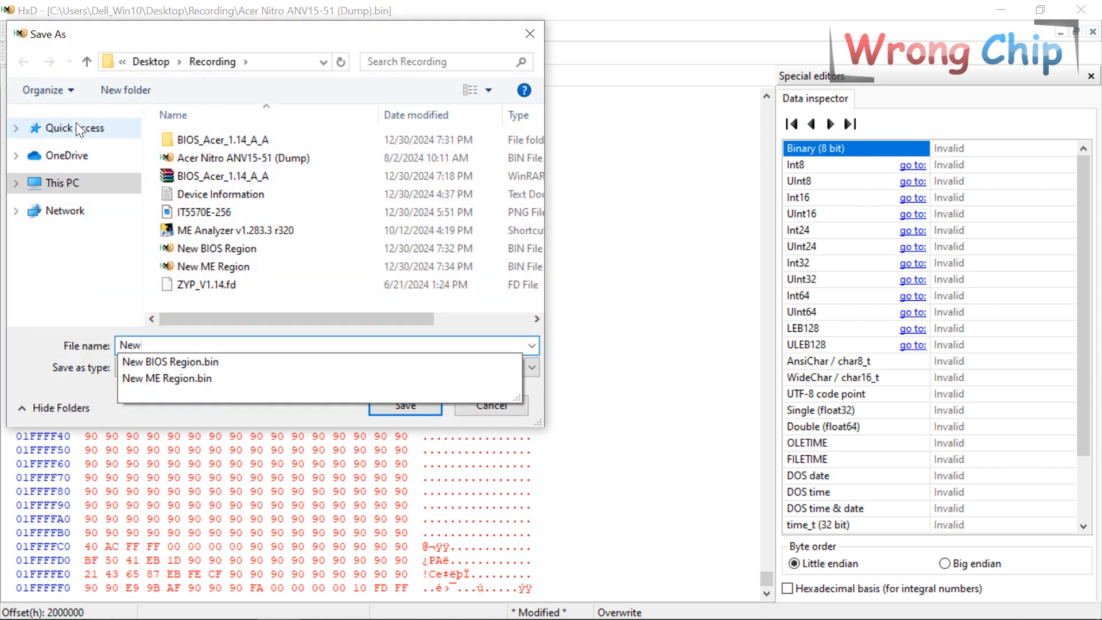
{"action": "type", "text": " BIOS.bin"}
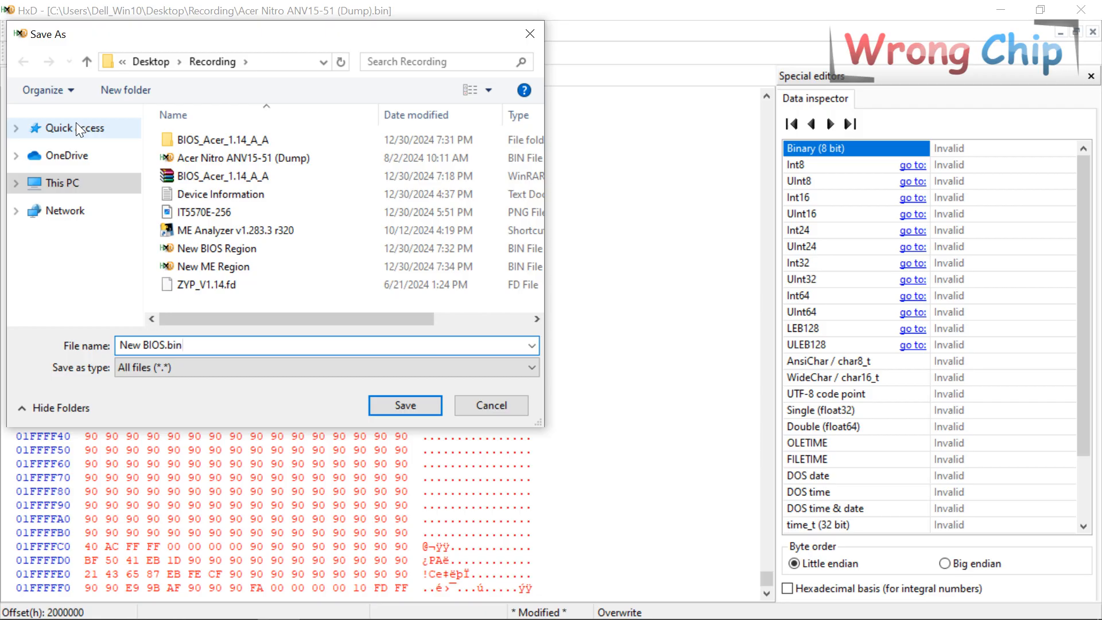
{"action": "key", "text": "Return"}
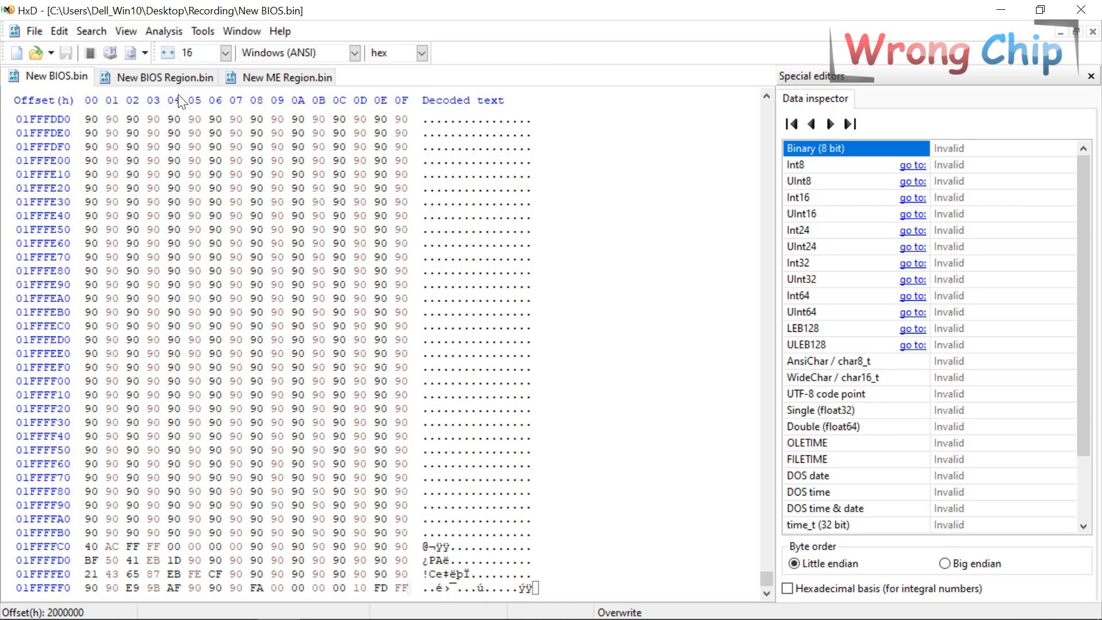
- Close New ME Region.bin and New BIOS Region.bin, keeping only New BIOS.bin open
{"action": "left_click", "coordinate": [251, 77]}
{"action": "right_click", "coordinate": [300, 74]}
{"action": "left_click", "coordinate": [319, 83]}
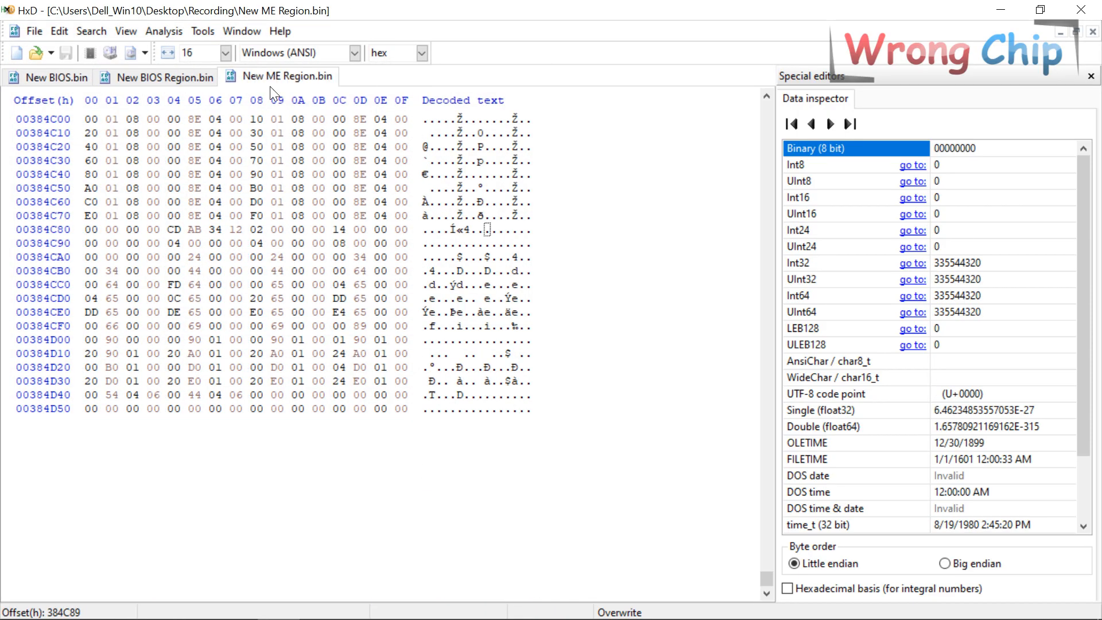
{"action": "right_click", "coordinate": [186, 85]}
{"action": "left_click", "coordinate": [207, 92]}
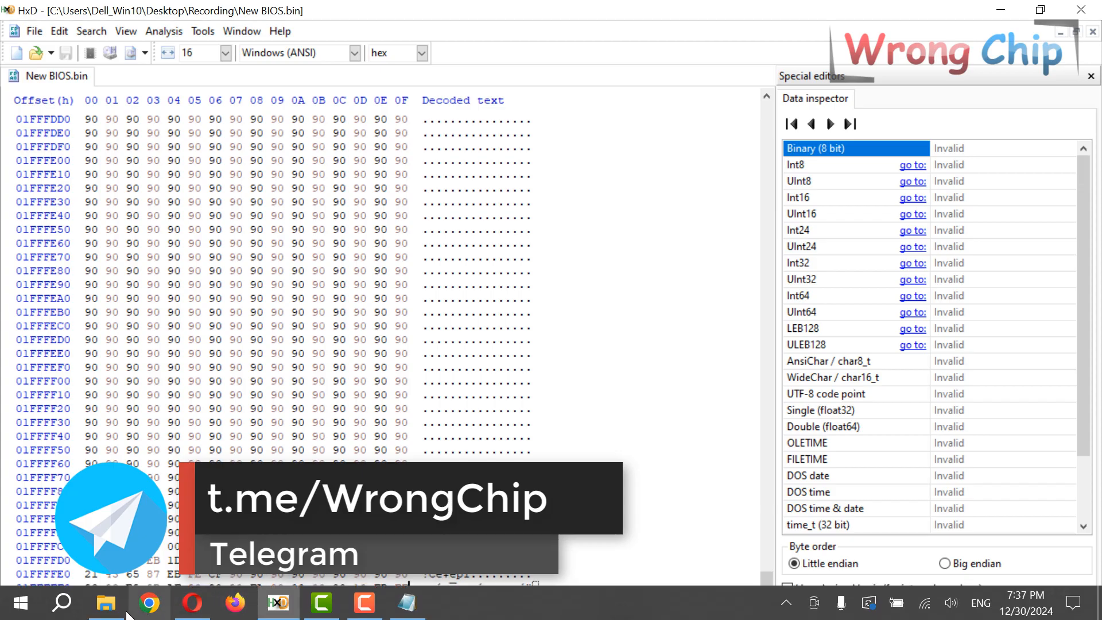
- Switch to the Recording folder, open New BIOS with ME Analyzer and check its ME firmware version
{"action": "left_click", "coordinate": [106, 602]}
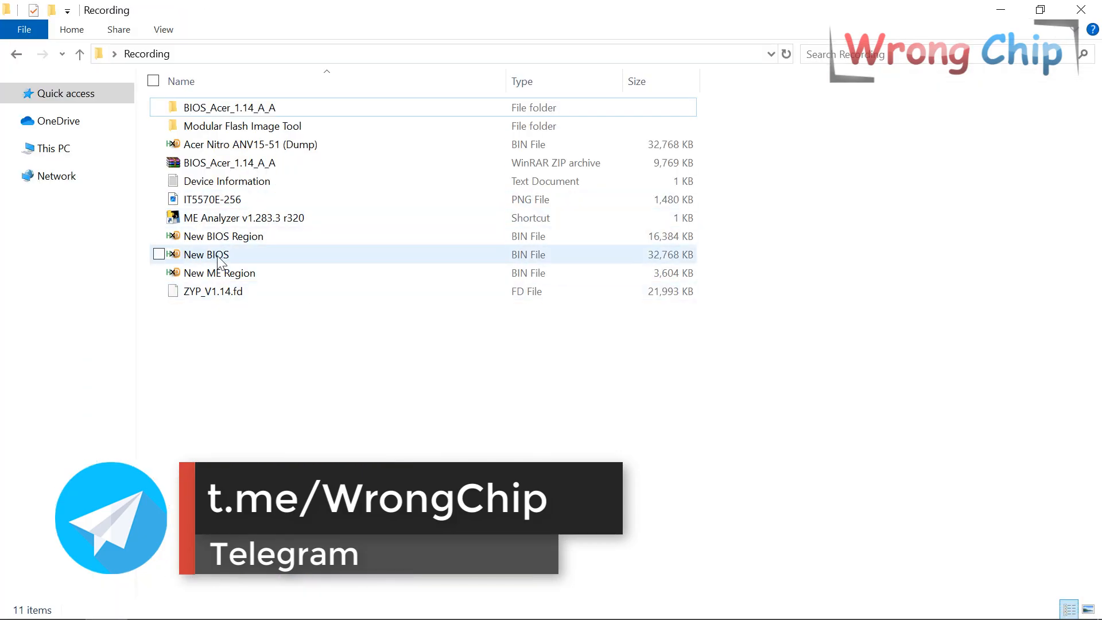
{"action": "left_click_drag", "start_coordinate": [219, 255], "coordinate": [218, 211]}
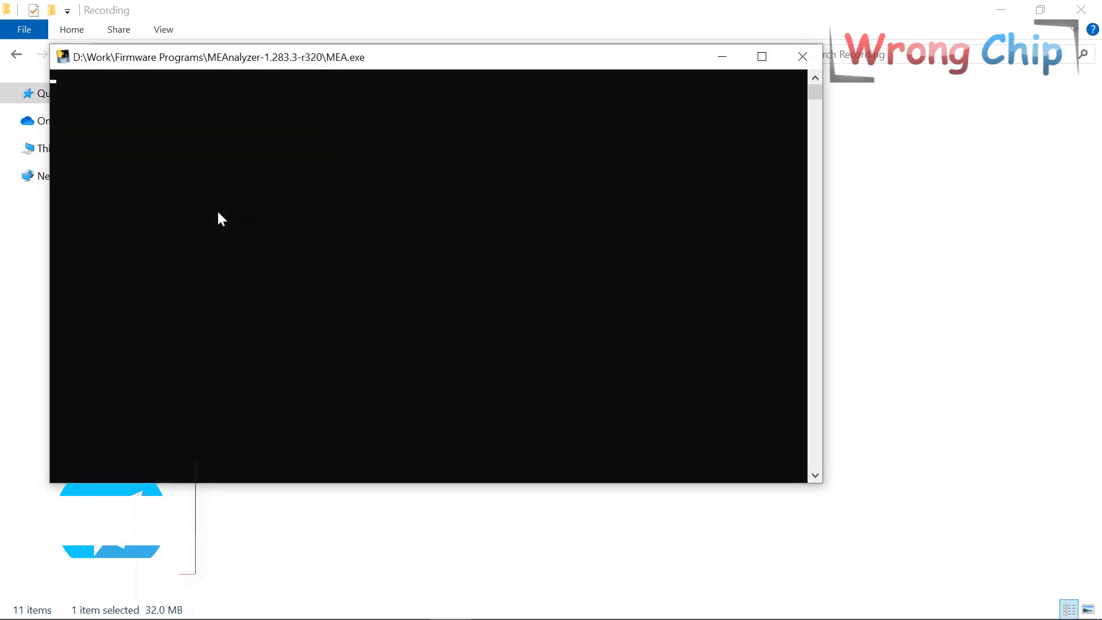
{"action": "left_click", "coordinate": [768, 53]}
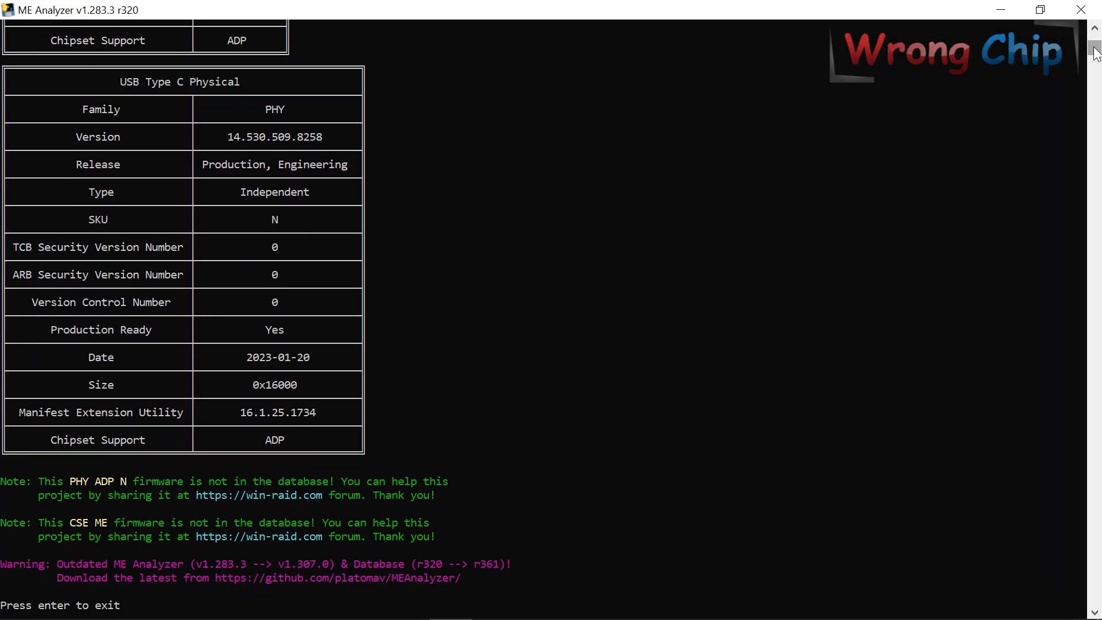
{"action": "left_click_drag", "start_coordinate": [1096, 51], "coordinate": [1097, 35]}
{"action": "left_click", "coordinate": [214, 153]}
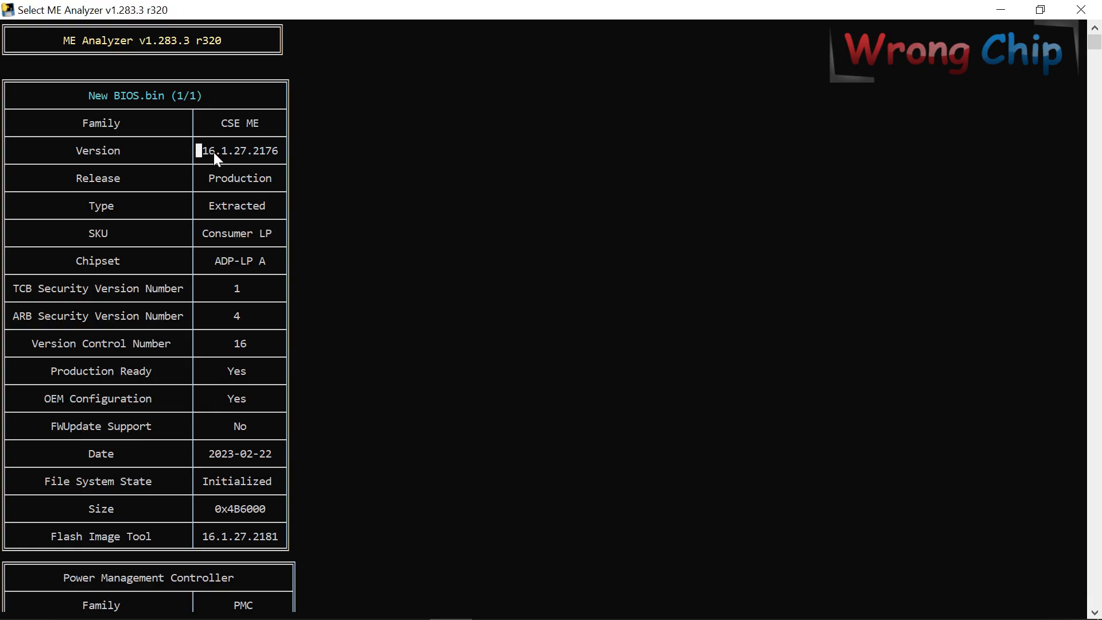
- Resize the New BIOS report window and place it beside the file list with its main table in view
{"action": "left_click", "coordinate": [1040, 10]}
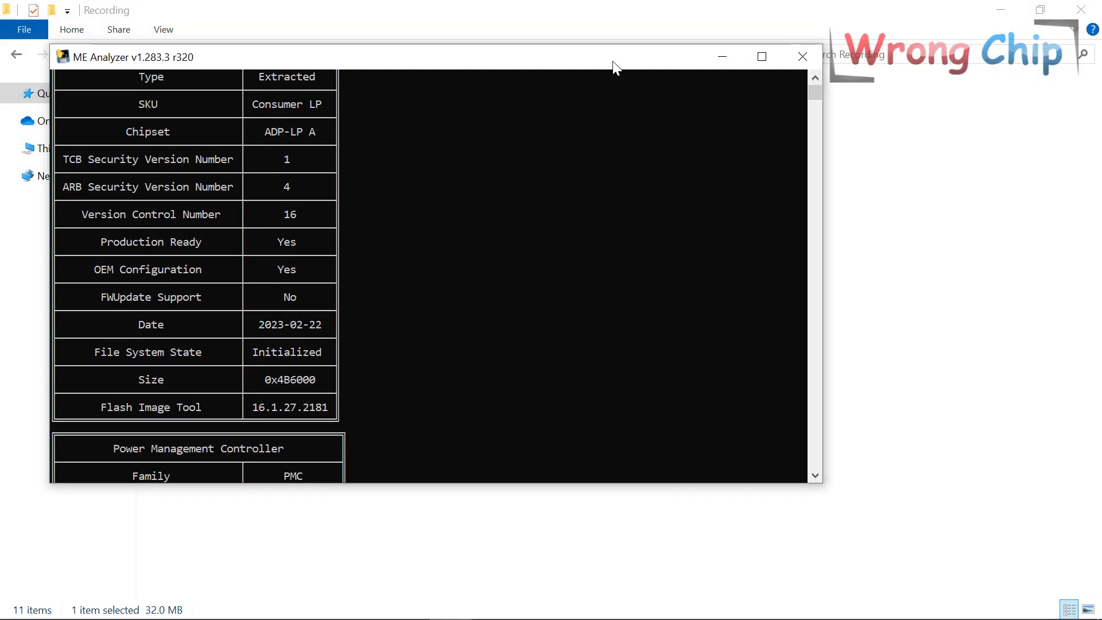
{"action": "left_click_drag", "start_coordinate": [613, 64], "coordinate": [779, 56]}
{"action": "left_click_drag", "start_coordinate": [970, 177], "coordinate": [626, 176]}
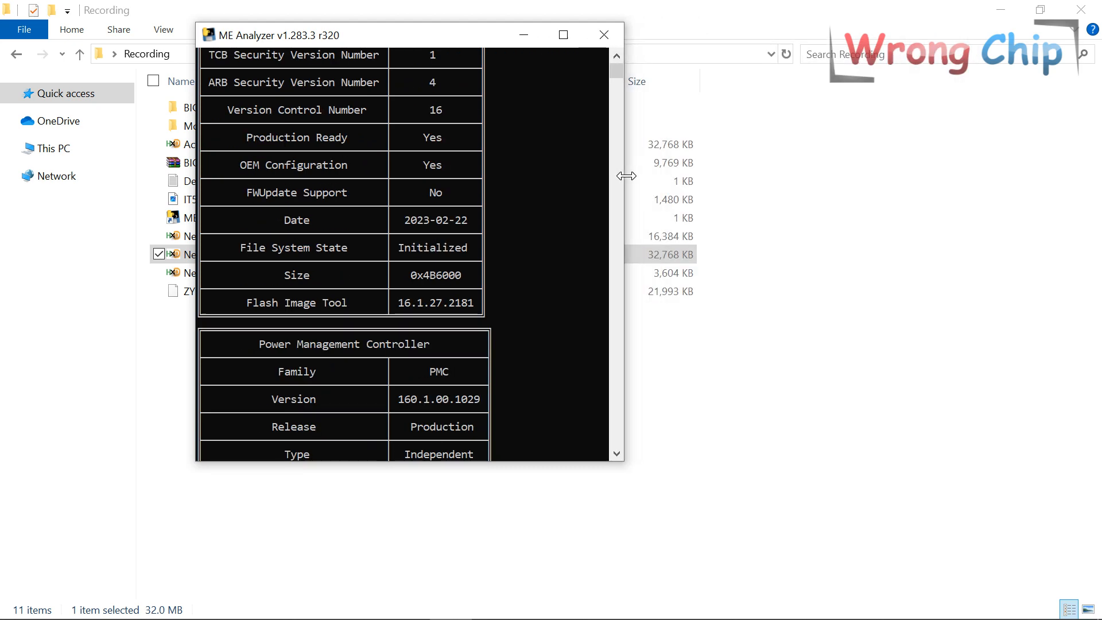
{"action": "left_click_drag", "start_coordinate": [477, 40], "coordinate": [963, 23]}
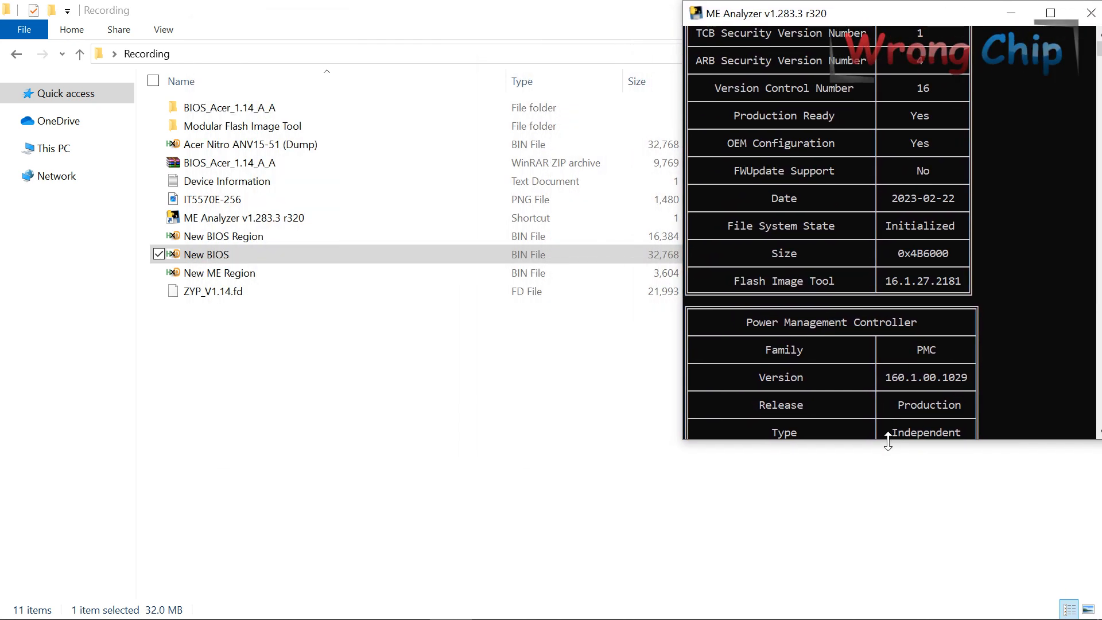
{"action": "left_click_drag", "start_coordinate": [887, 439], "coordinate": [892, 597]}
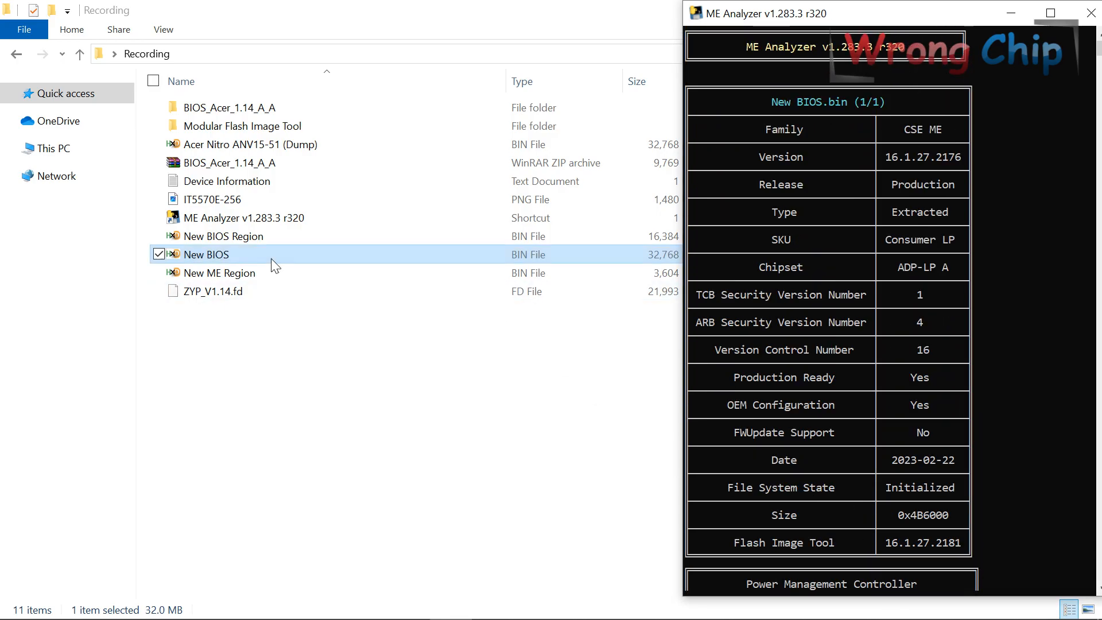
- Analyze the New ME Region file with ME Analyzer in a second window
{"action": "left_click", "coordinate": [236, 269]}
{"action": "left_click_drag", "start_coordinate": [233, 266], "coordinate": [228, 218]}
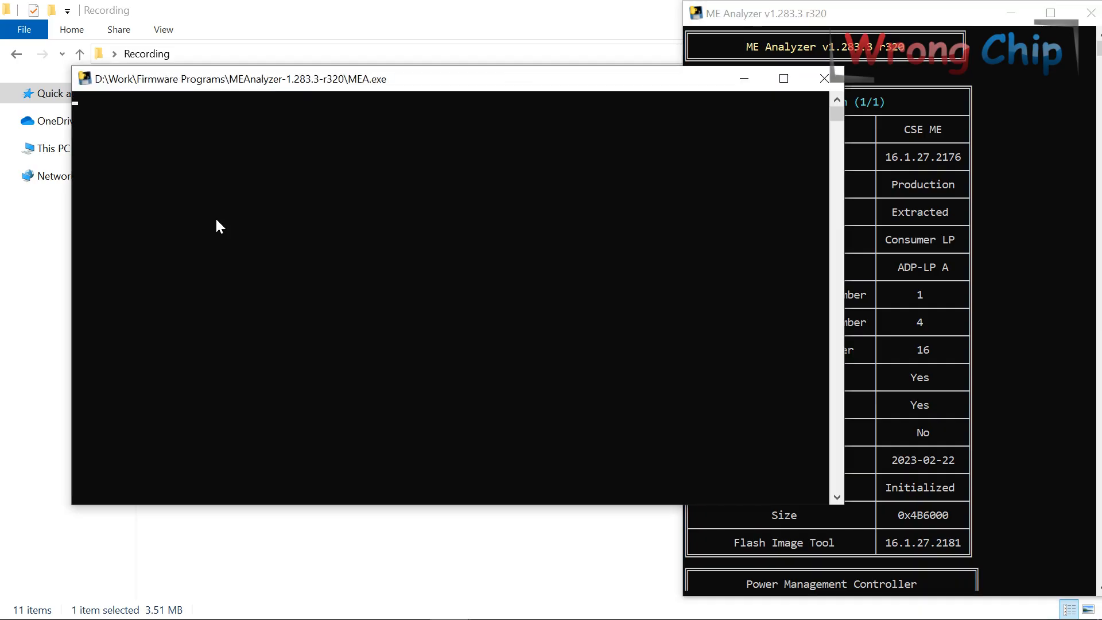
{"action": "key", "text": "Return"}
{"action": "left_click", "coordinate": [782, 79]}
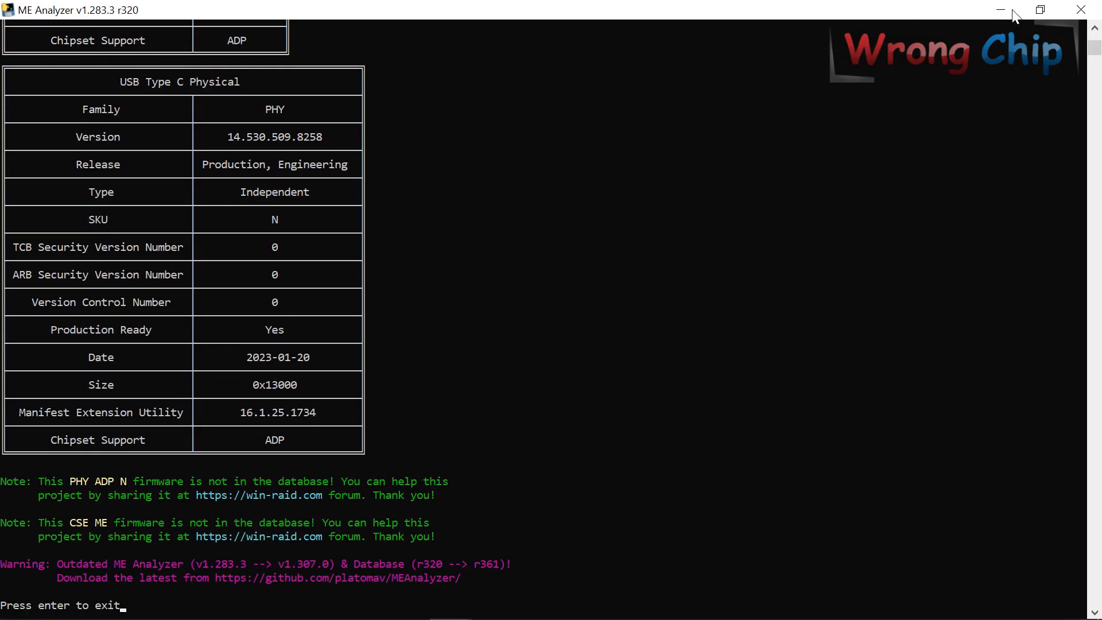
{"action": "left_click", "coordinate": [1043, 11]}
{"action": "left_click", "coordinate": [775, 74]}
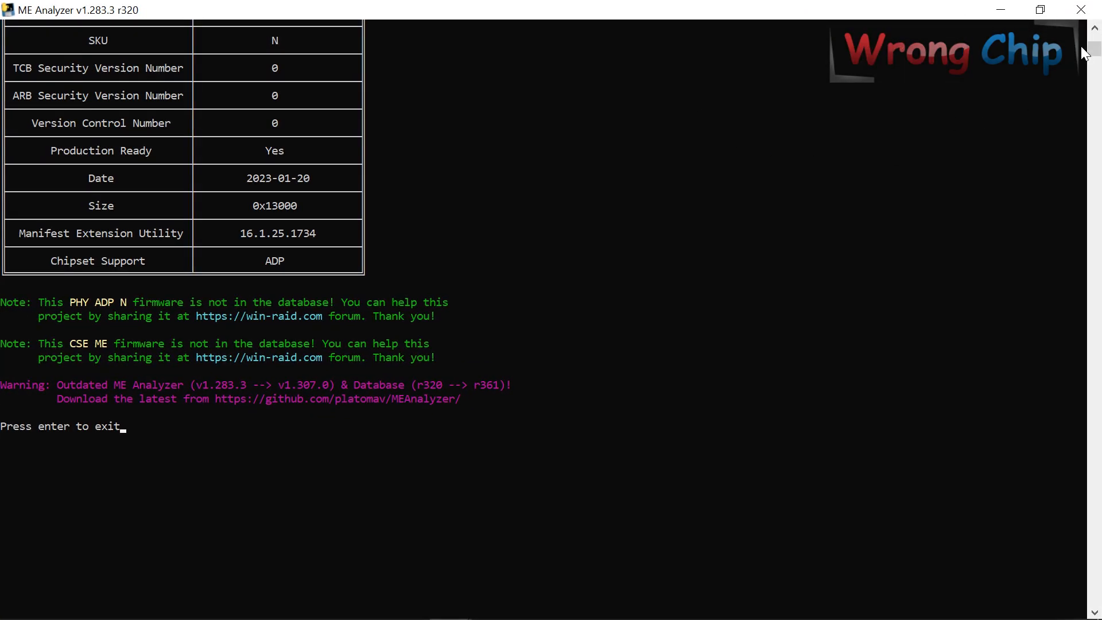
- Resize the New ME Region report and place it next to the New BIOS report, showing its first table
{"action": "left_click", "coordinate": [1041, 10]}
{"action": "left_click_drag", "start_coordinate": [844, 215], "coordinate": [590, 224]}
{"action": "scroll", "coordinate": [436, 254], "scroll_direction": "up", "scroll_amount": 5}
{"action": "scroll", "coordinate": [417, 180], "scroll_direction": "up", "scroll_amount": 3}
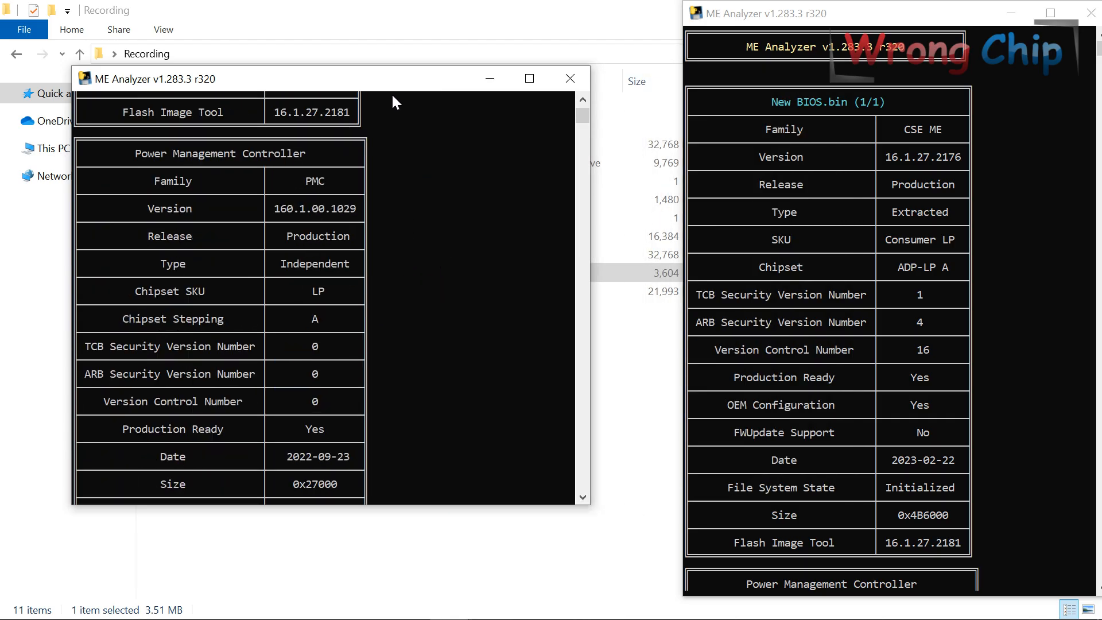
{"action": "left_click_drag", "start_coordinate": [418, 84], "coordinate": [468, 18]}
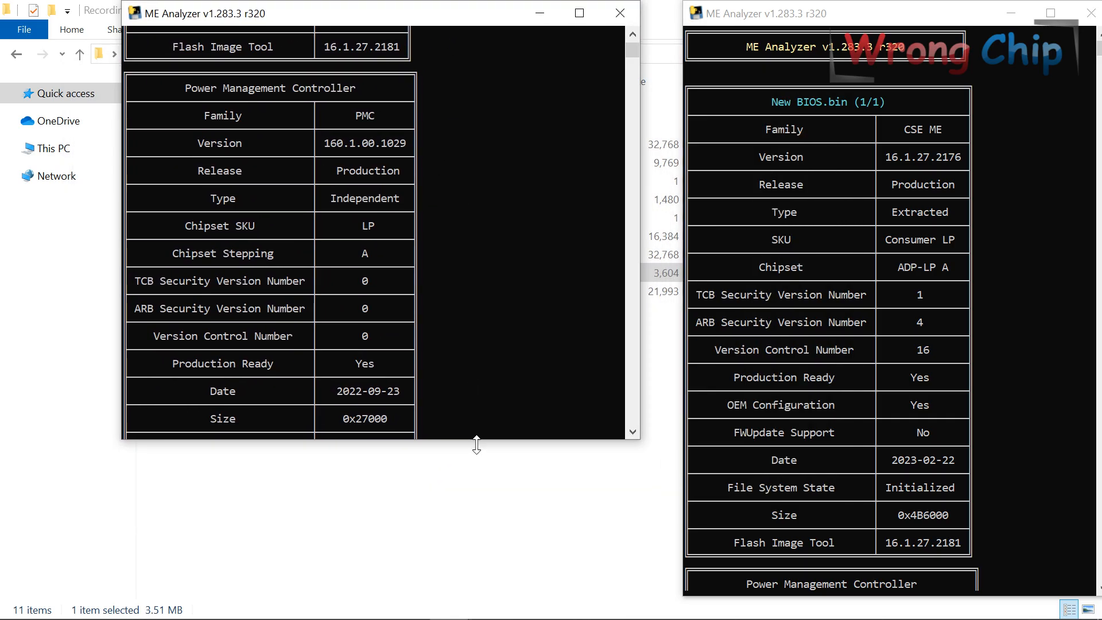
{"action": "left_click_drag", "start_coordinate": [477, 445], "coordinate": [477, 617]}
{"action": "scroll", "coordinate": [425, 381], "scroll_direction": "up", "scroll_amount": 6}
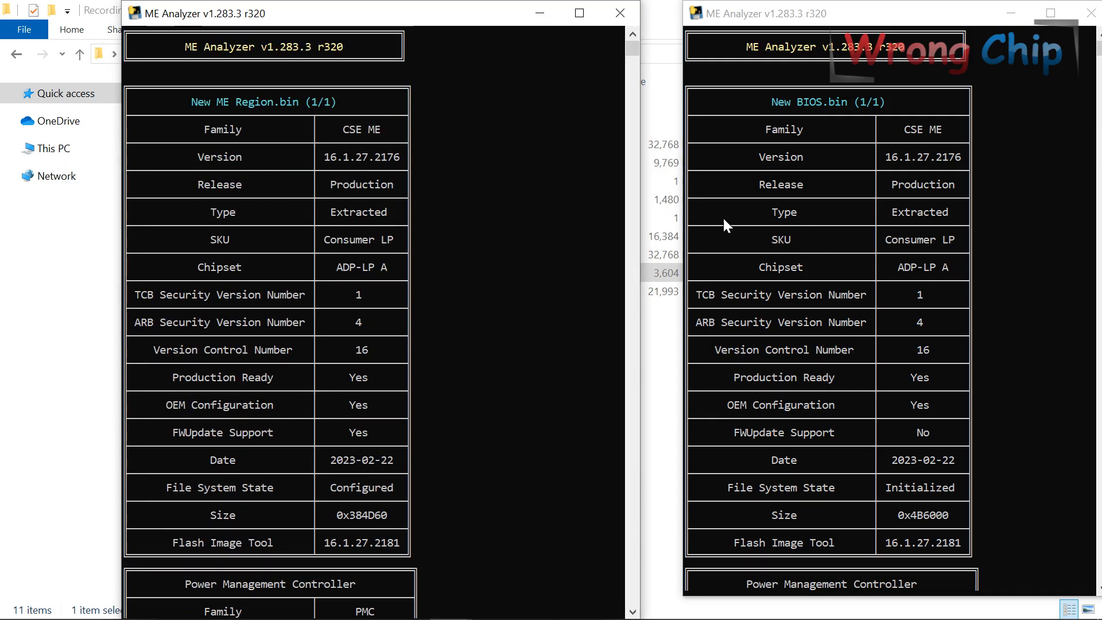
- Compare the version, SKU, chipset and file system state of New ME Region.bin and New BIOS.bin
{"action": "left_click_drag", "start_coordinate": [320, 160], "coordinate": [395, 161]}
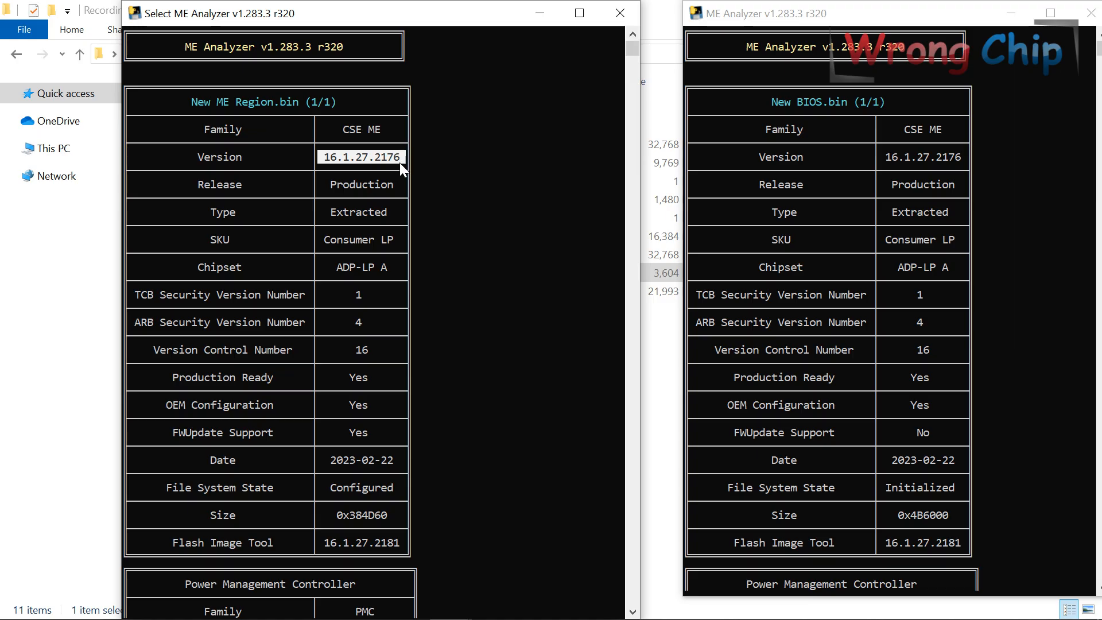
{"action": "left_click", "coordinate": [954, 242]}
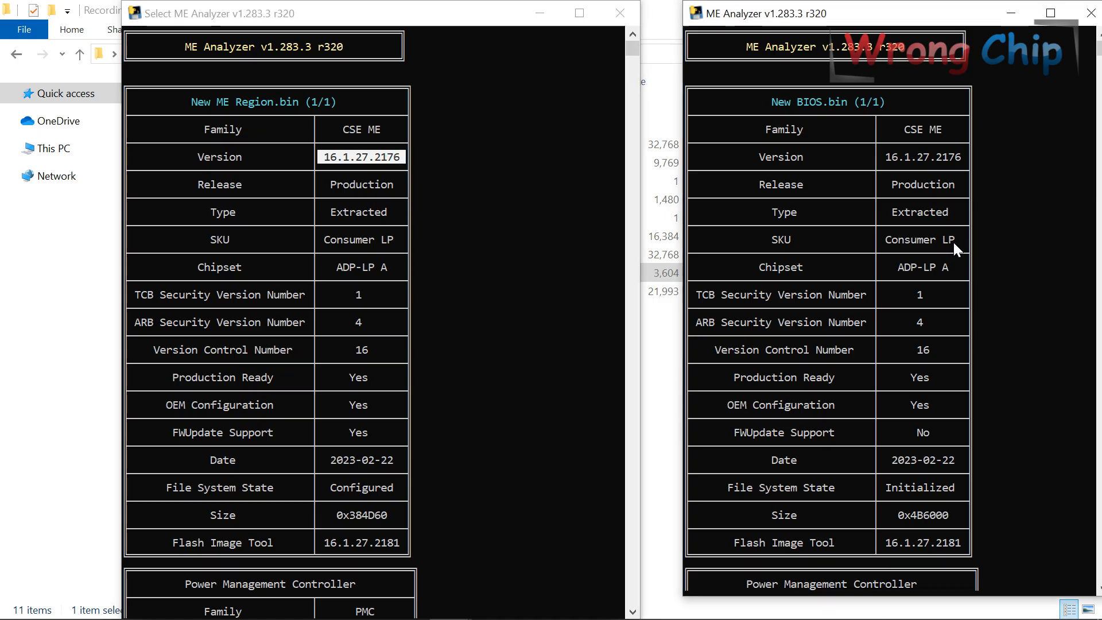
{"action": "left_click_drag", "start_coordinate": [881, 242], "coordinate": [911, 263]}
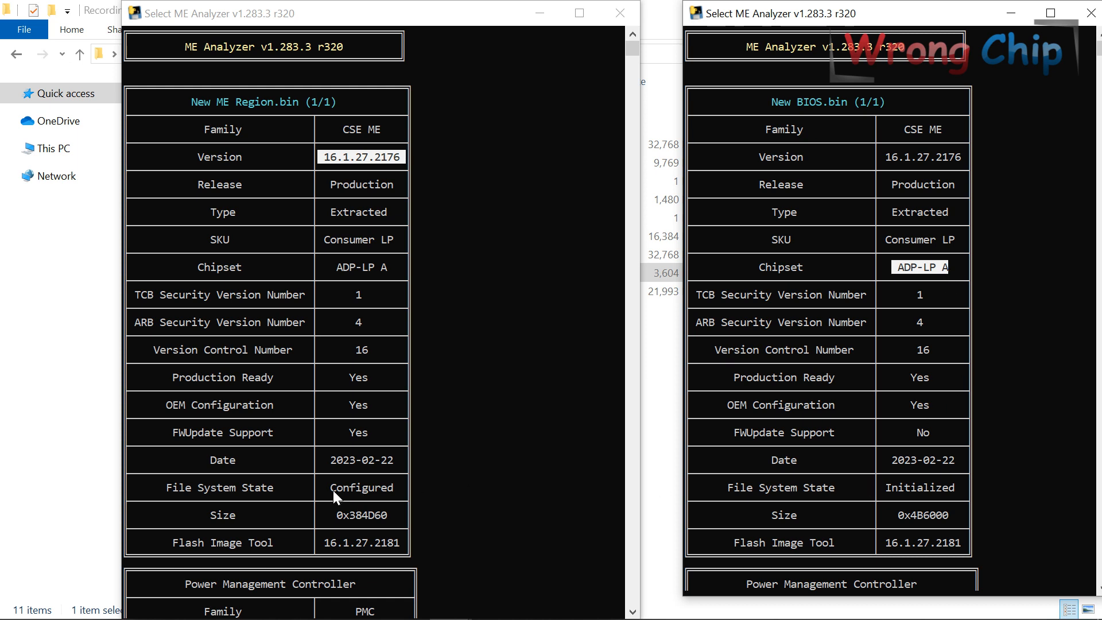
{"action": "left_click", "coordinate": [360, 486]}
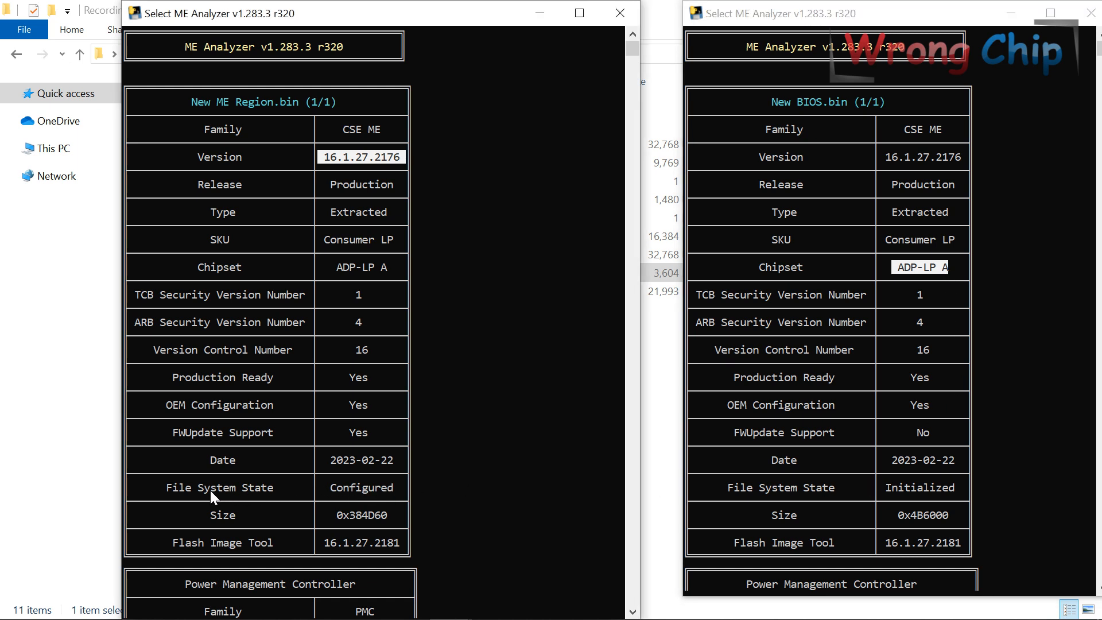
{"action": "left_click_drag", "start_coordinate": [210, 491], "coordinate": [304, 501]}
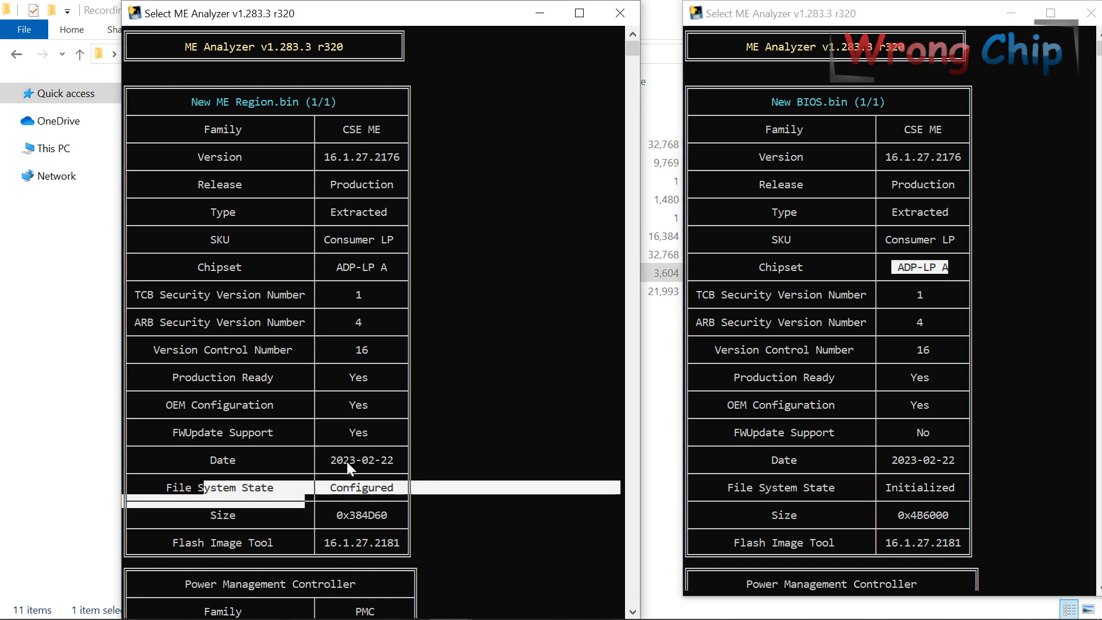
- Put away both ME Analyzer reports and launch mfit from the WIN32 folder of Modular Flash Image Tool
{"action": "left_click", "coordinate": [621, 13]}
{"action": "left_click", "coordinate": [1091, 13]}
{"action": "left_click", "coordinate": [243, 126]}
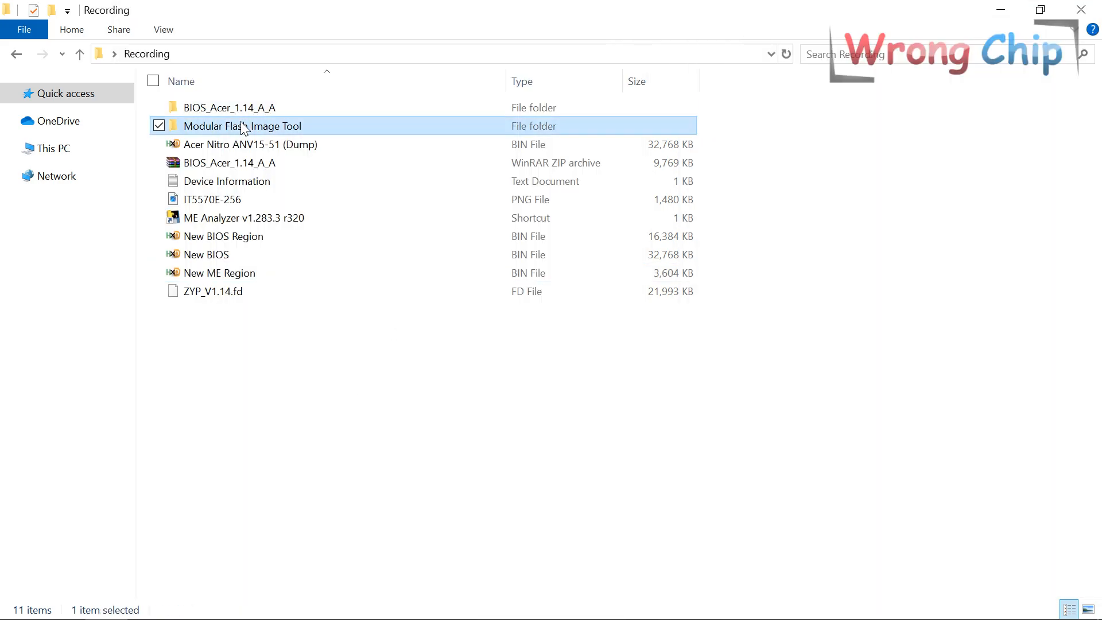
{"action": "double_click", "coordinate": [243, 127]}
{"action": "double_click", "coordinate": [220, 127]}
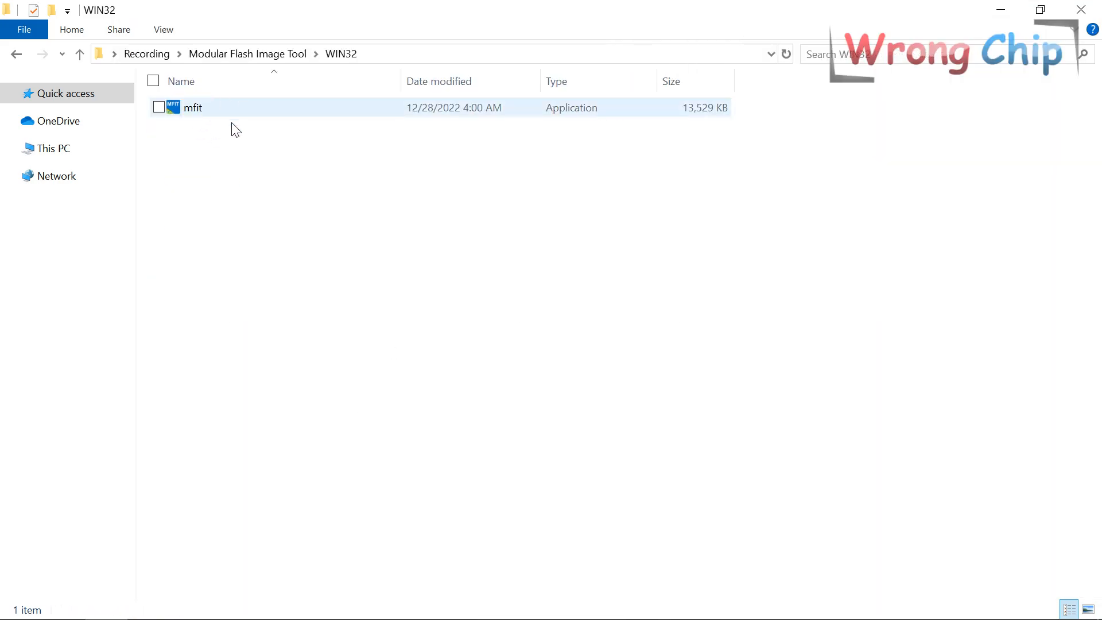
{"action": "double_click", "coordinate": [189, 109]}
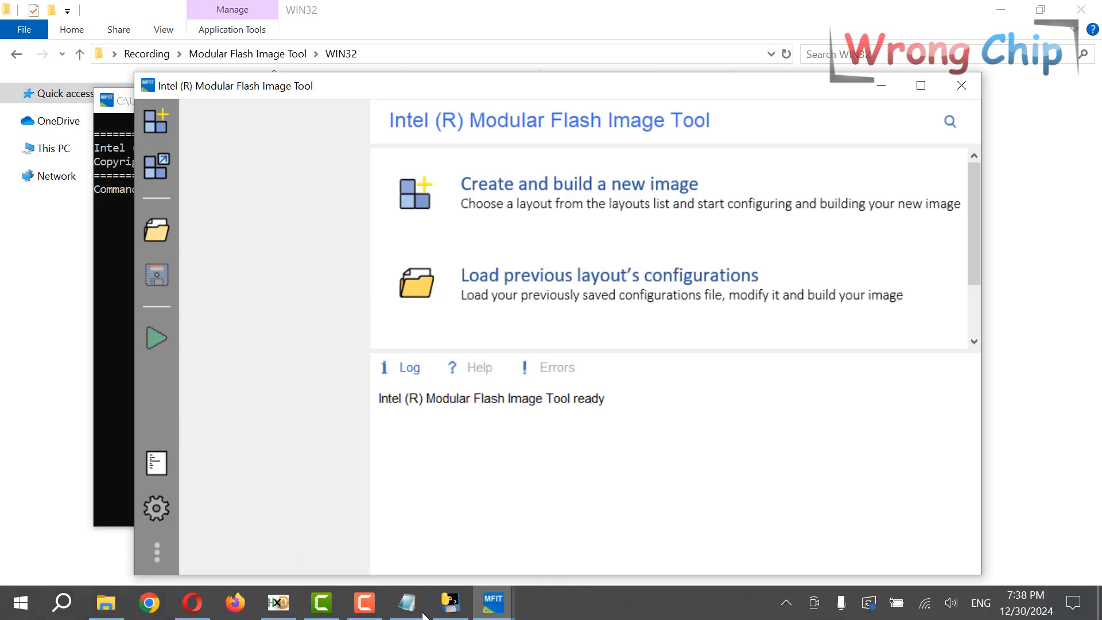
- Check the Flash Image Tool version in the New BIOS.bin report and return to Modular Flash Image Tool
{"action": "left_click", "coordinate": [451, 607]}
{"action": "left_click", "coordinate": [890, 542]}
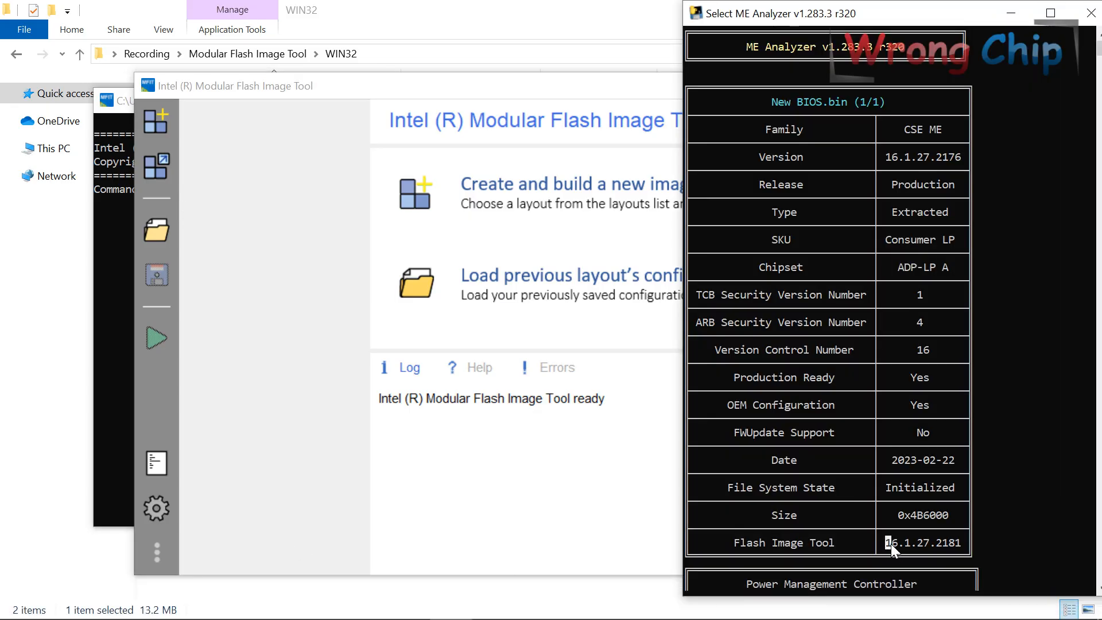
{"action": "left_click", "coordinate": [427, 90]}
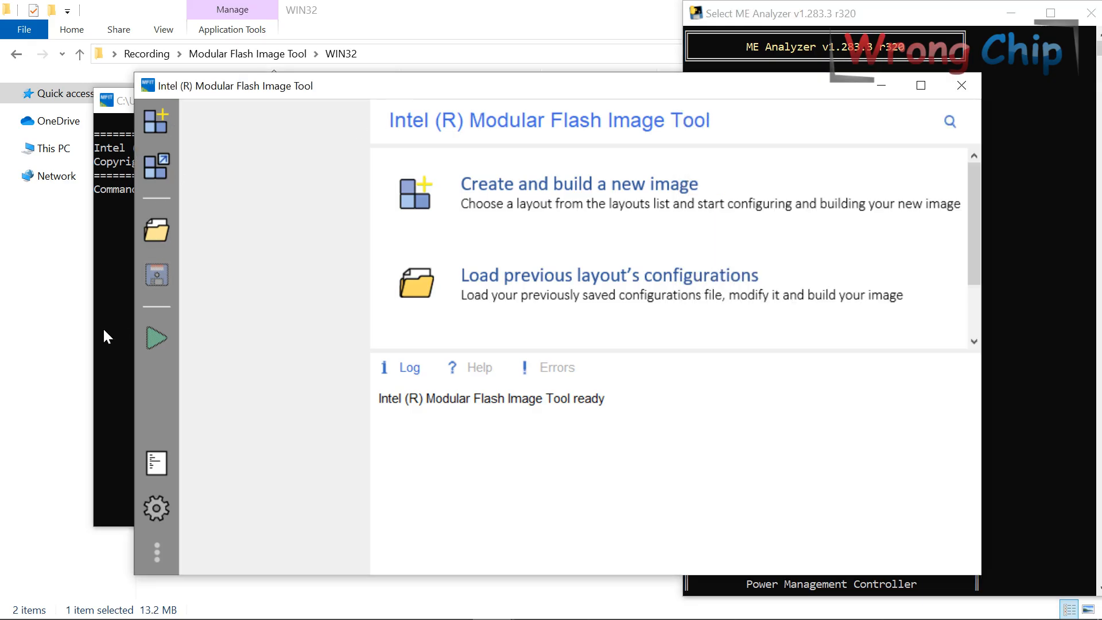
- Load New BIOS.bin from the Recording folder into Modular Flash Image Tool to decompose it, and reposition the tool's window
{"action": "left_click", "coordinate": [79, 338]}
{"action": "left_click", "coordinate": [157, 54]}
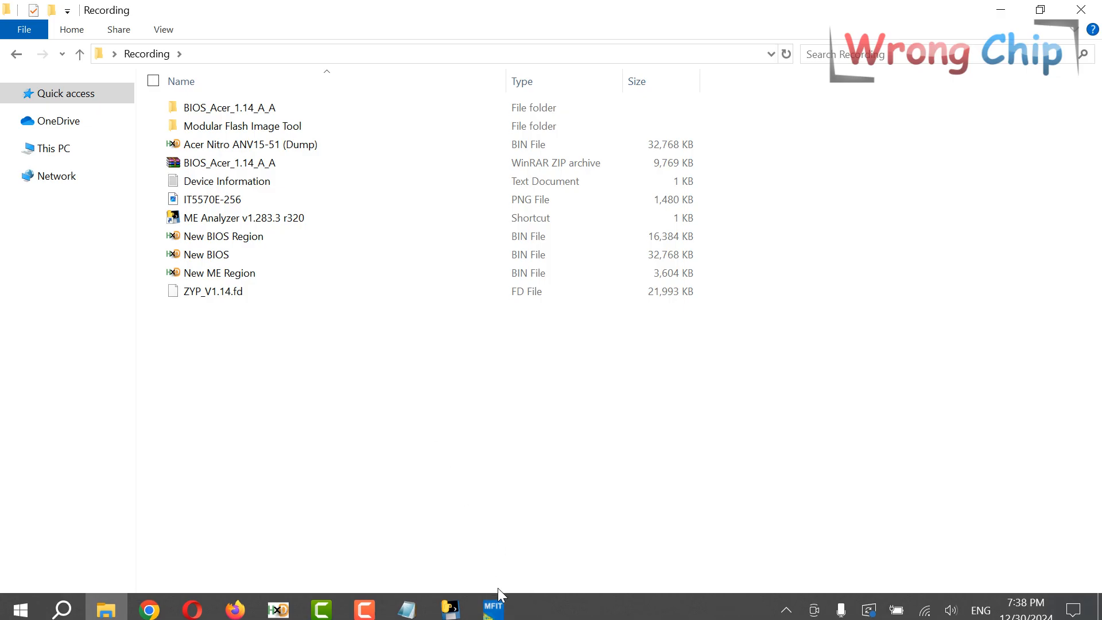
{"action": "left_click", "coordinate": [495, 603]}
{"action": "left_click", "coordinate": [551, 548]}
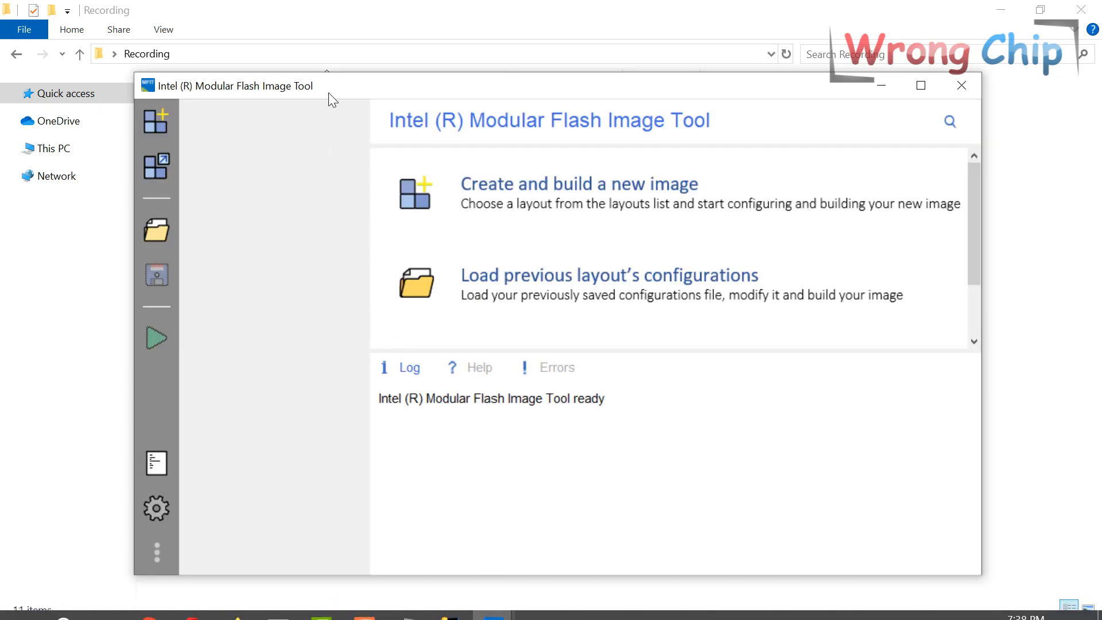
{"action": "left_click_drag", "start_coordinate": [329, 93], "coordinate": [526, 94]}
{"action": "left_click_drag", "start_coordinate": [162, 253], "coordinate": [604, 261]}
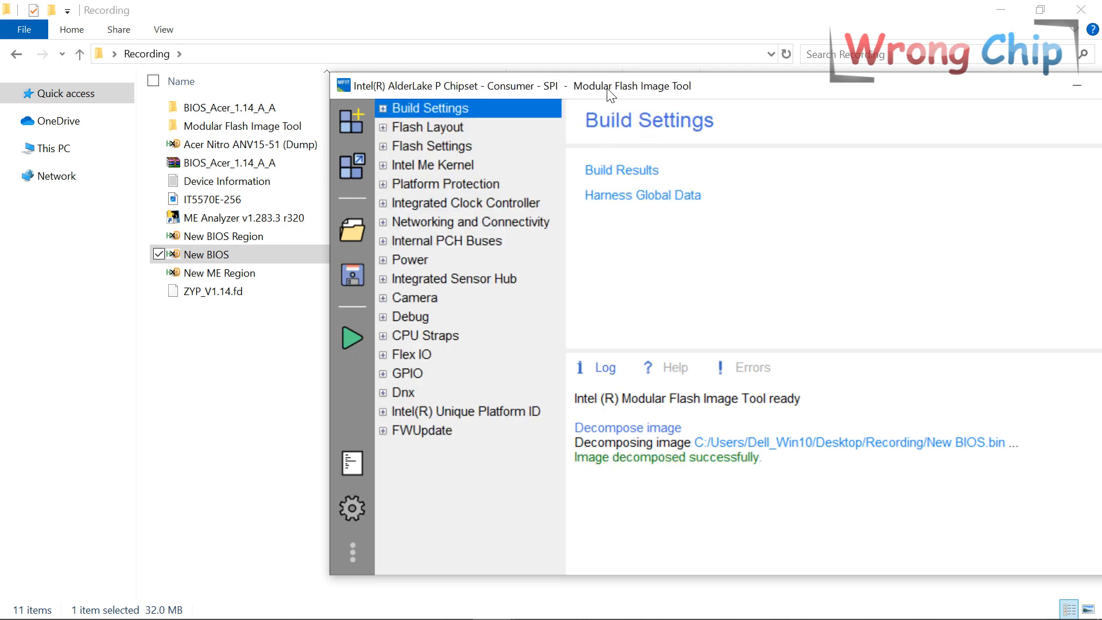
{"action": "left_click_drag", "start_coordinate": [609, 95], "coordinate": [313, 58]}
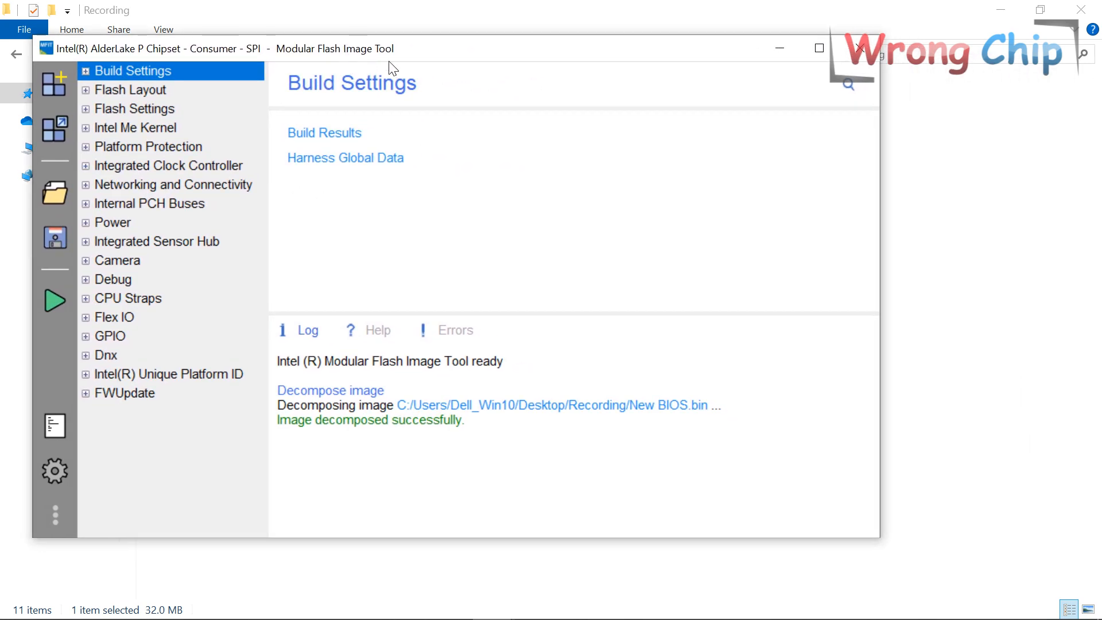
{"action": "left_click_drag", "start_coordinate": [390, 68], "coordinate": [453, 81]}
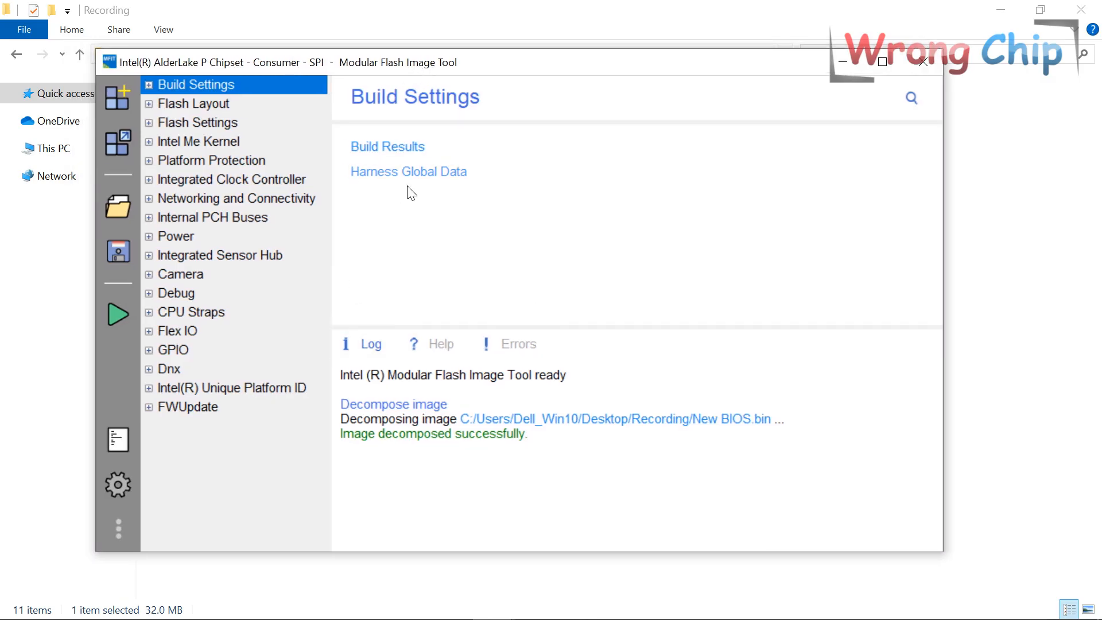
- Save the decomposed image's configuration as Untitled.xml and return to the Recording folder
{"action": "left_click", "coordinate": [122, 250]}
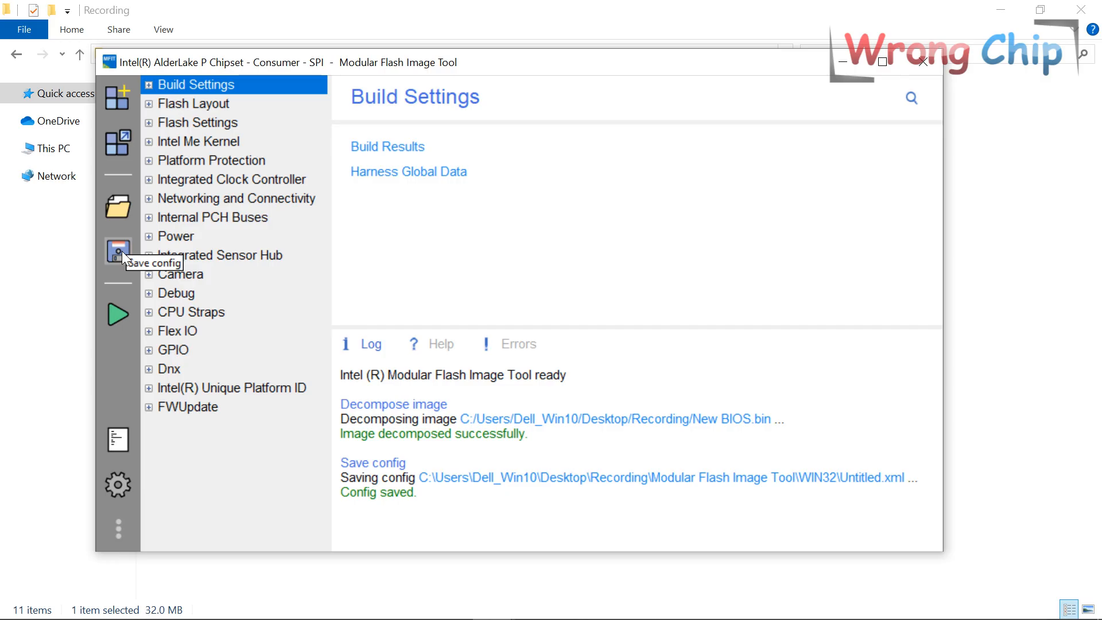
{"action": "left_click_drag", "start_coordinate": [333, 65], "coordinate": [479, 75]}
{"action": "left_click", "coordinate": [209, 241]}
- Copy New ME Region.bin from the Recording folder into WIN32\New BIOS\Decompose of Modular Flash Image Tool
{"action": "left_click", "coordinate": [219, 274]}
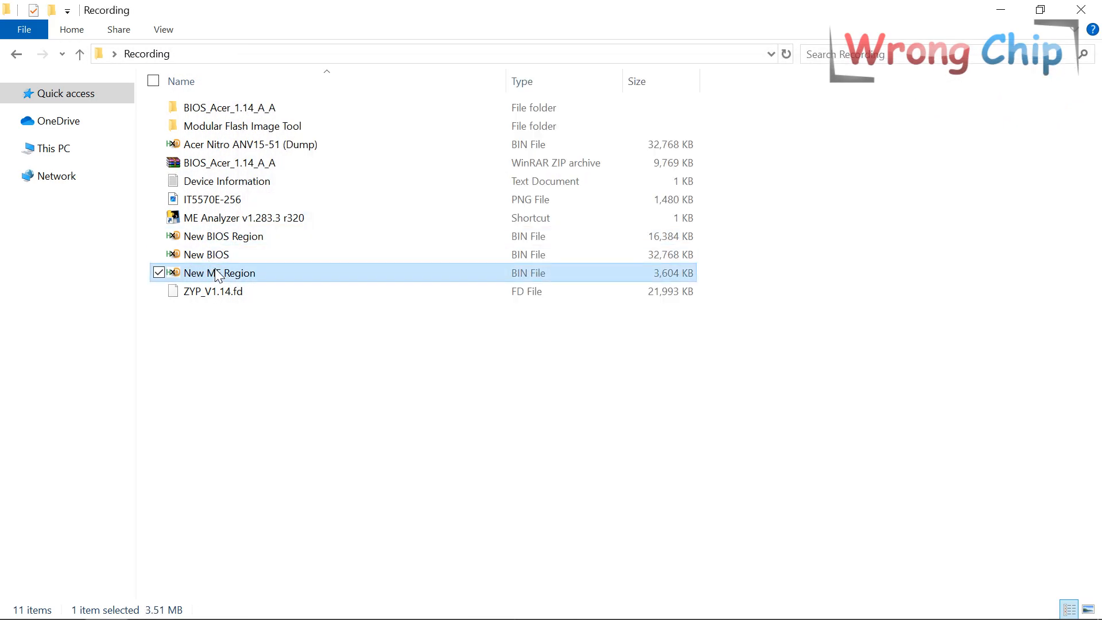
{"action": "double_click", "coordinate": [263, 126]}
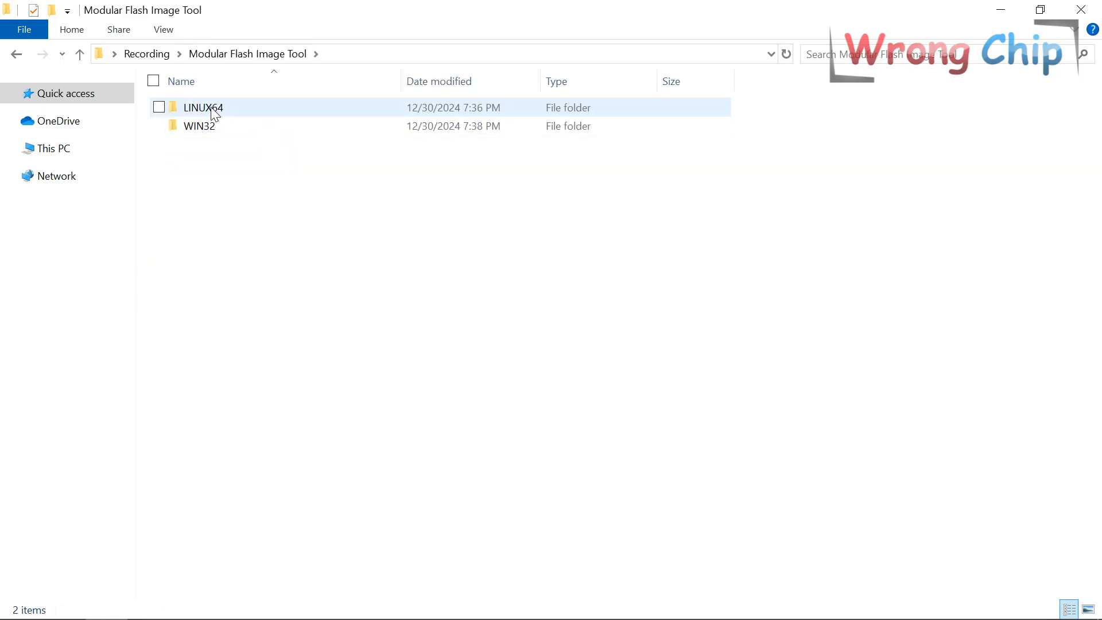
{"action": "left_click", "coordinate": [212, 129]}
{"action": "double_click", "coordinate": [212, 131]}
{"action": "double_click", "coordinate": [212, 111]}
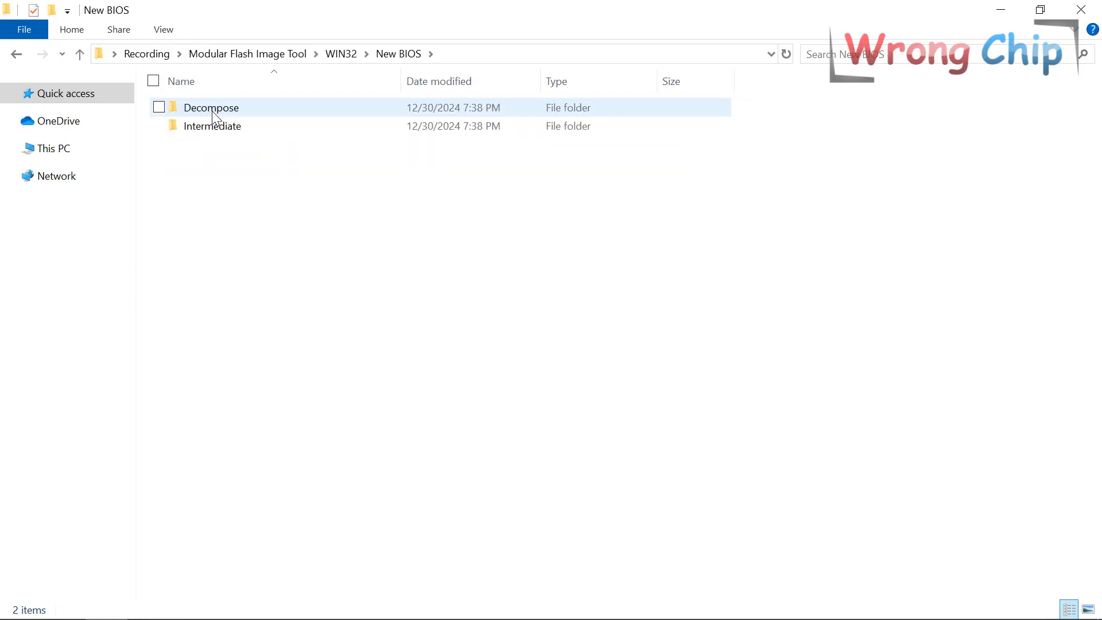
{"action": "double_click", "coordinate": [212, 111]}
{"action": "key", "text": "ctrl+v"}
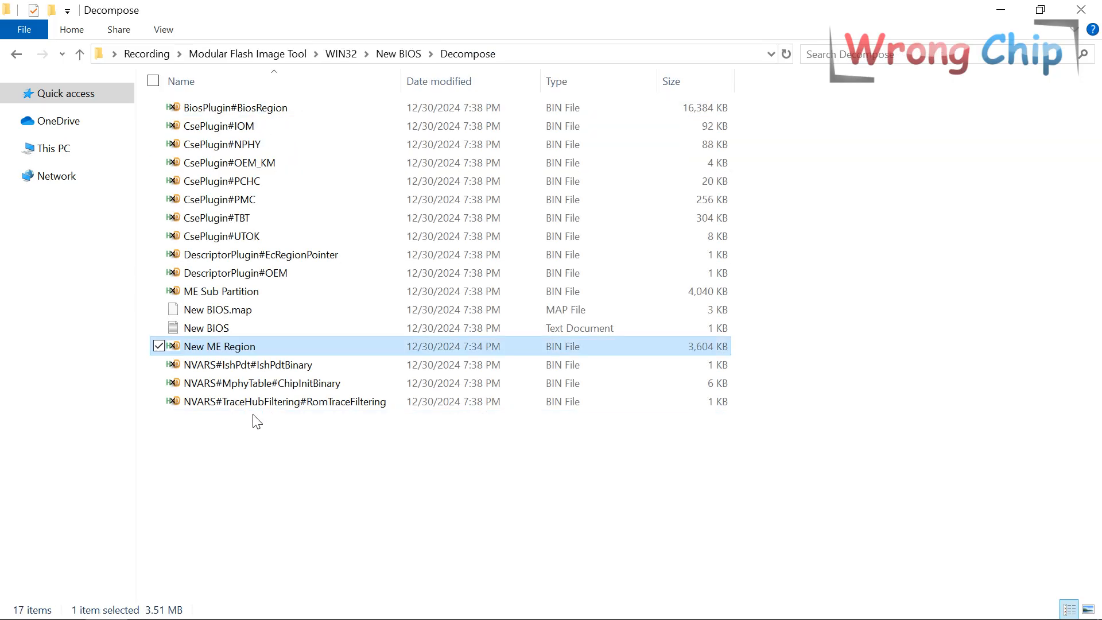
- Rename the original ME Sub Partition file in the Decompose folder as aaaa
{"action": "key", "text": "Up"}
{"action": "key", "text": "Up"}
{"action": "key", "text": "Up"}
{"action": "key", "text": "XF86AudioLowerVolume"}
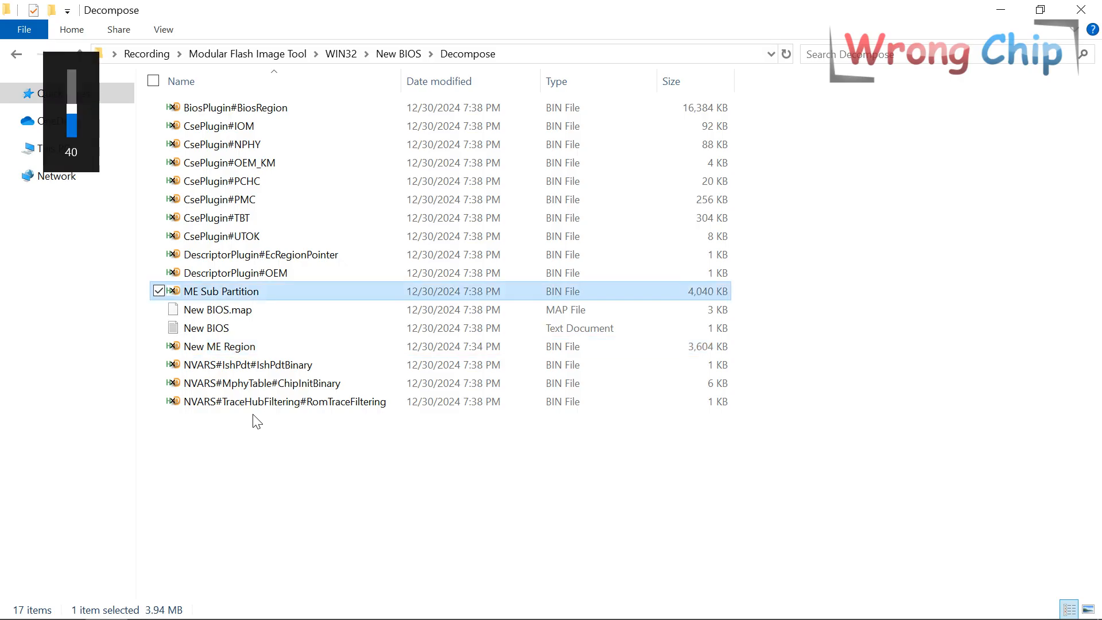
{"action": "key", "text": "F2"}
{"action": "type", "text": "a"}
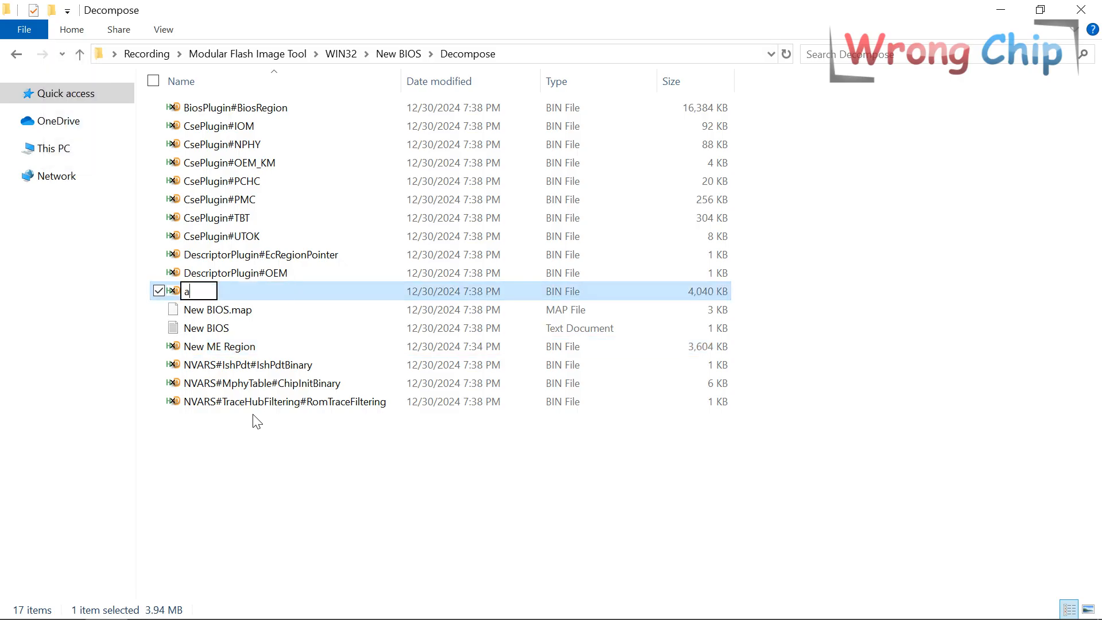
{"action": "type", "text": "aaa"}
{"action": "key", "text": "Return"}
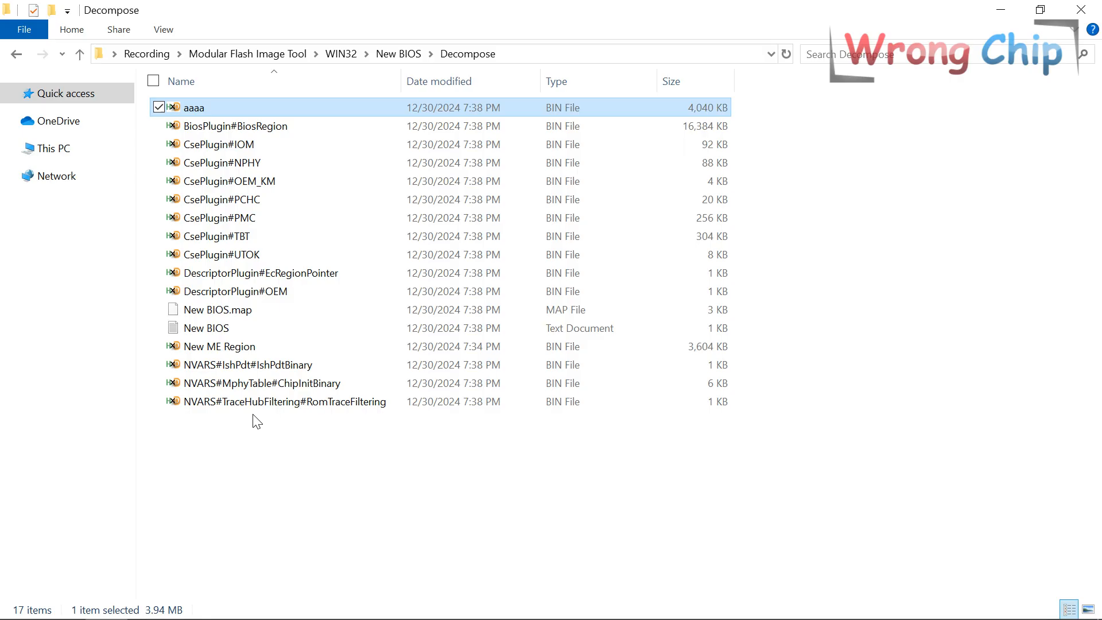
- Rename the pasted New ME Region file as ME Sub Partition
{"action": "left_click", "coordinate": [262, 345]}
{"action": "key", "text": "F2"}
{"action": "type", "text": "ME Sub Partition"}
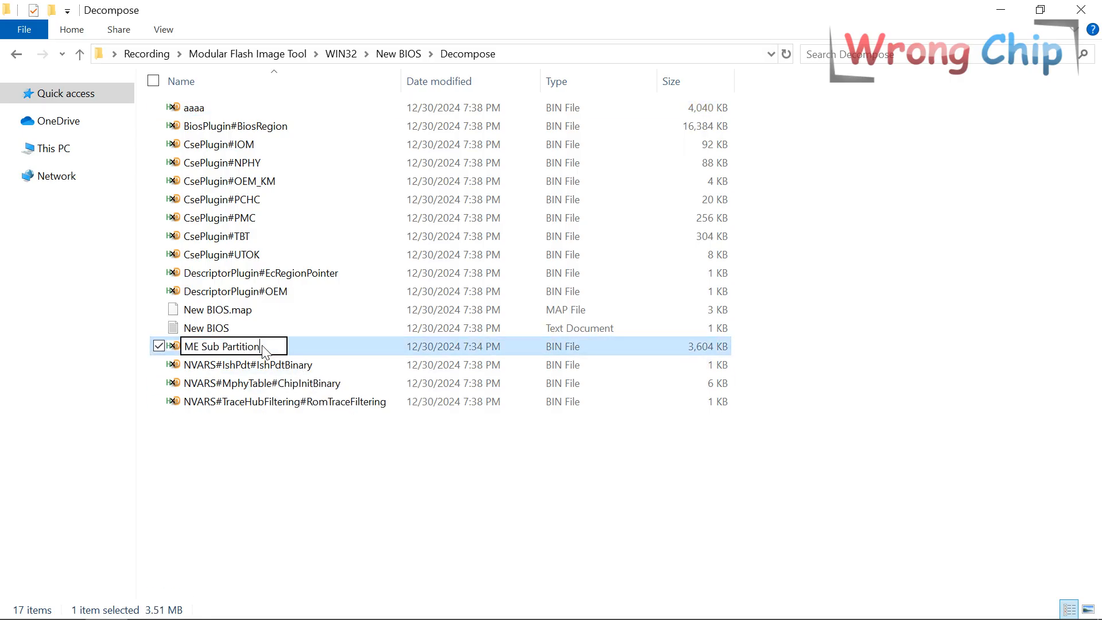
- Permanently delete the aaaa file and go back to the WIN32 folder
{"action": "left_click", "coordinate": [244, 107]}
{"action": "key", "text": "shift+Delete"}
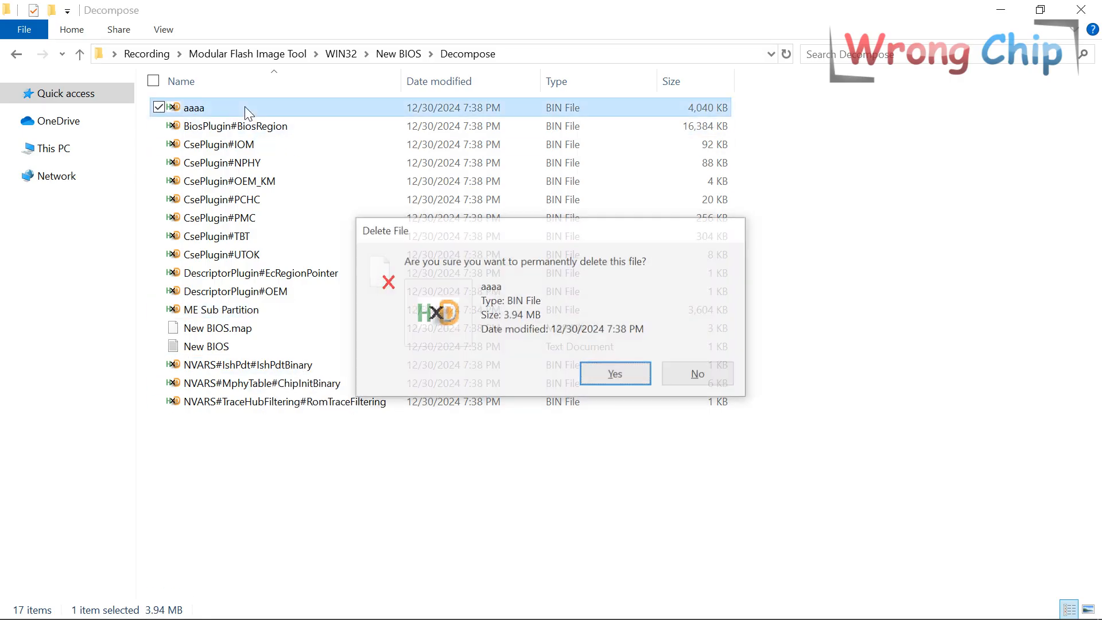
{"action": "key", "text": "Return"}
{"action": "key", "text": "BackSpace"}
{"action": "key", "text": "BackSpace"}
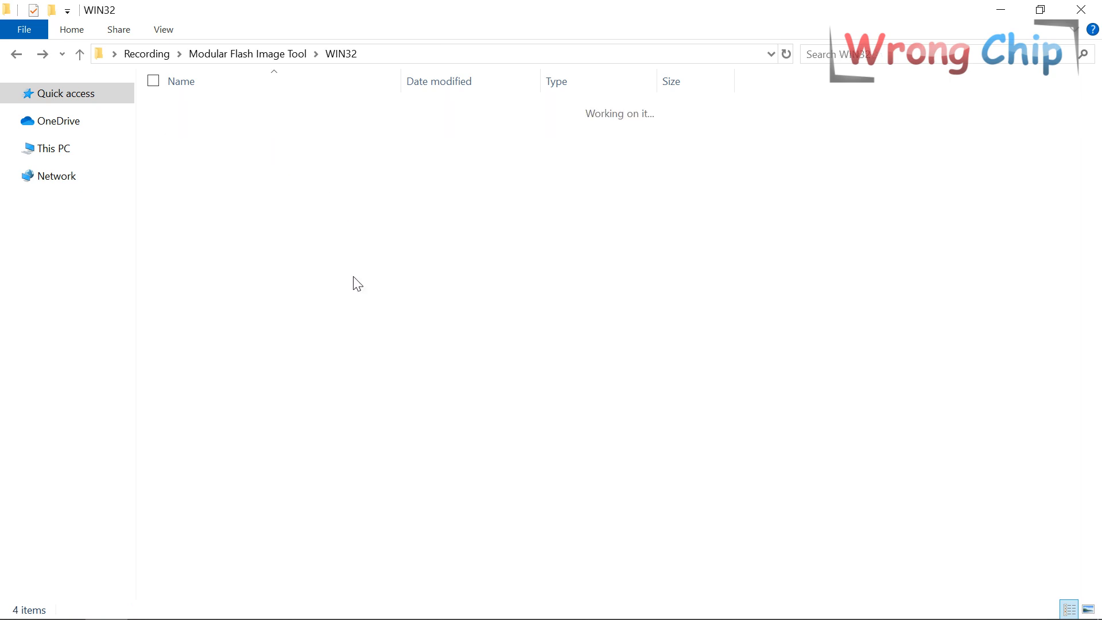
- Switch to Modular Flash Image Tool and load the Untitled.xml configuration from the WIN32 folder
{"action": "mouse_move", "coordinate": [492, 607]}
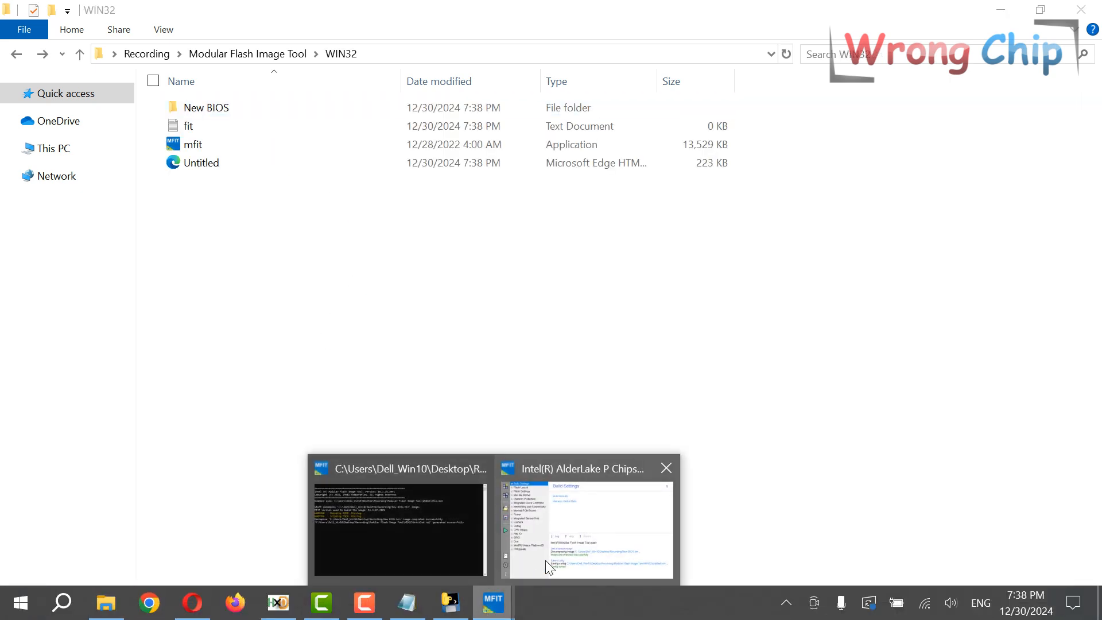
{"action": "left_click", "coordinate": [583, 517]}
{"action": "left_click", "coordinate": [270, 226]}
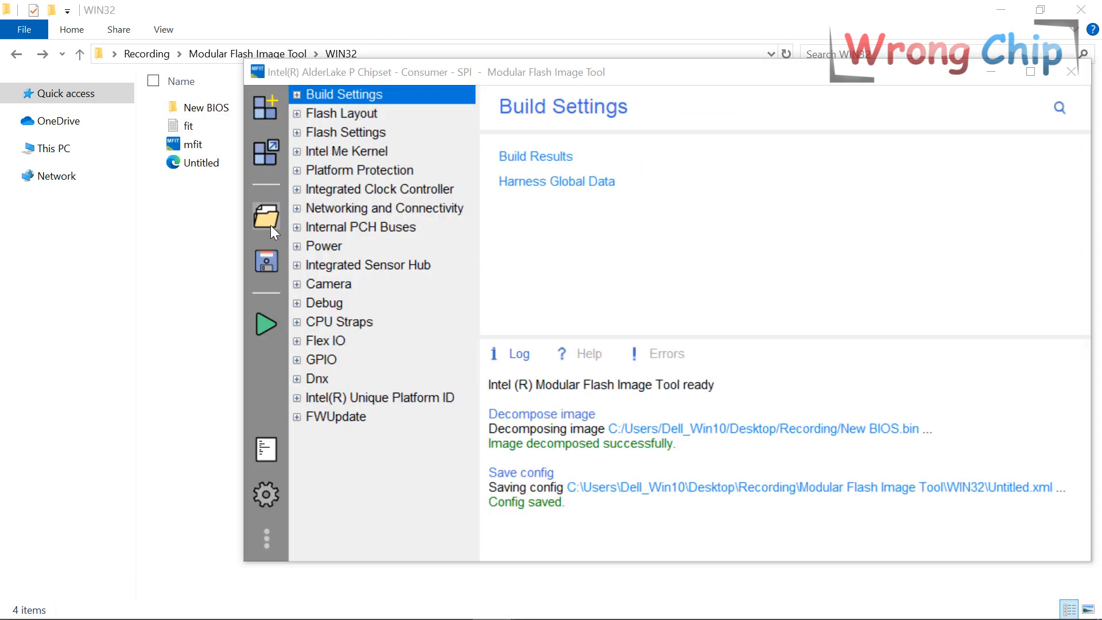
{"action": "double_click", "coordinate": [450, 228]}
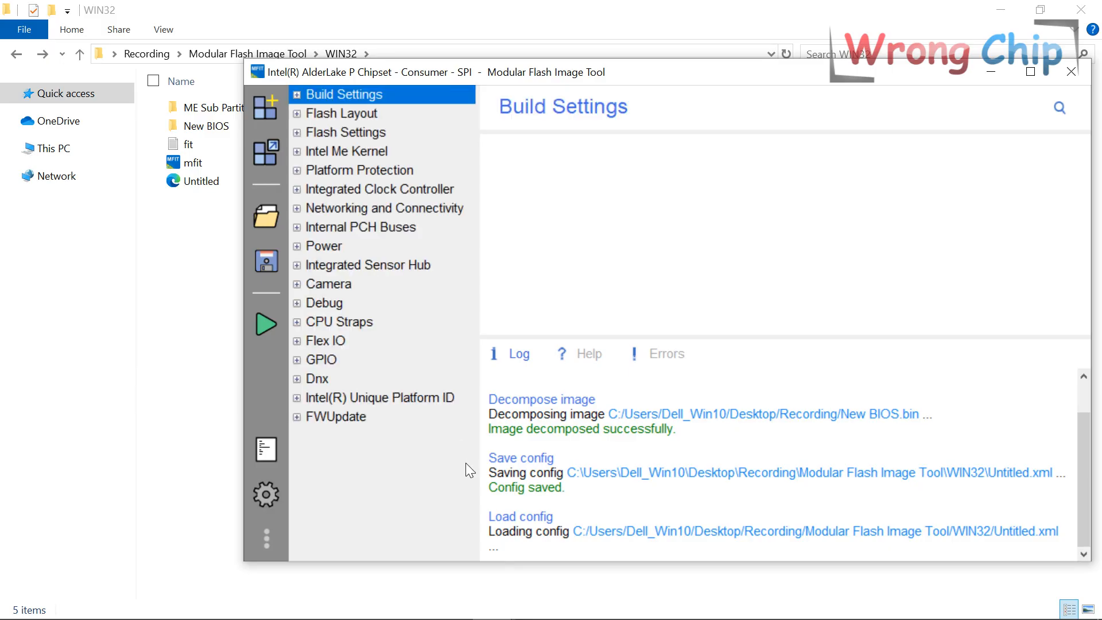
{"action": "left_click_drag", "start_coordinate": [558, 533], "coordinate": [603, 532]}
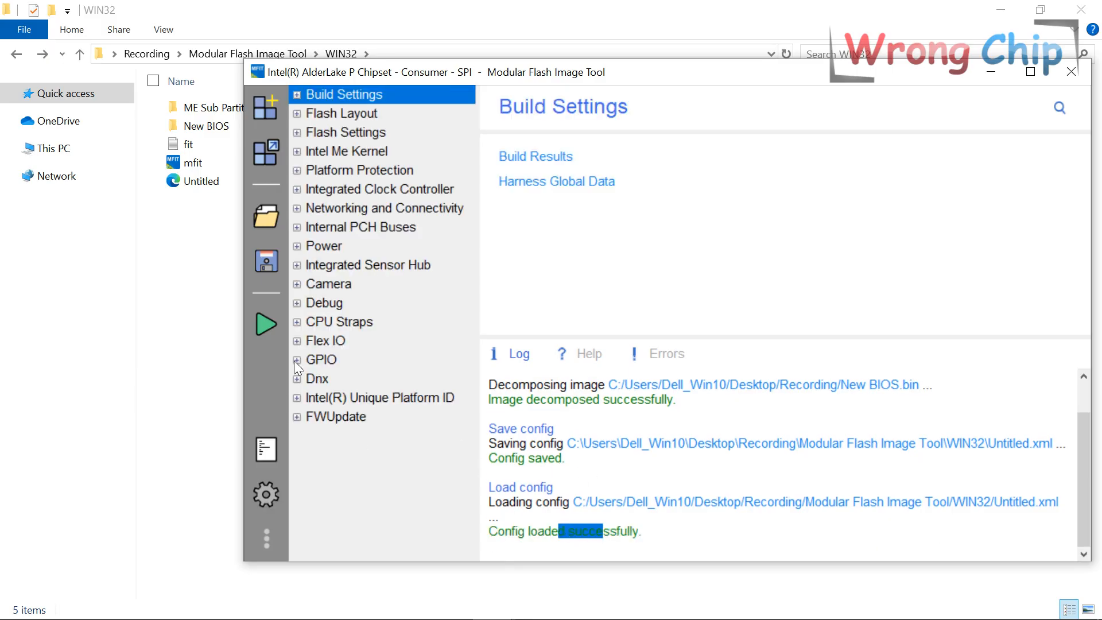
- Build the flash image, close the tool, and copy image.bin from WIN32 into the Recording folder
{"action": "left_click", "coordinate": [266, 325]}
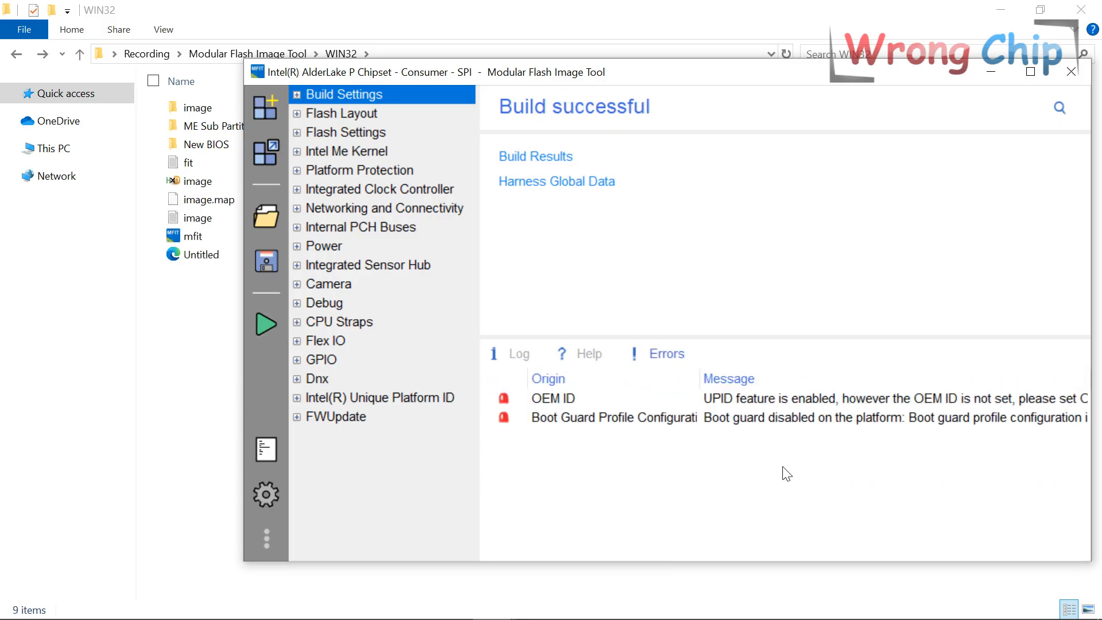
{"action": "left_click", "coordinate": [1065, 74]}
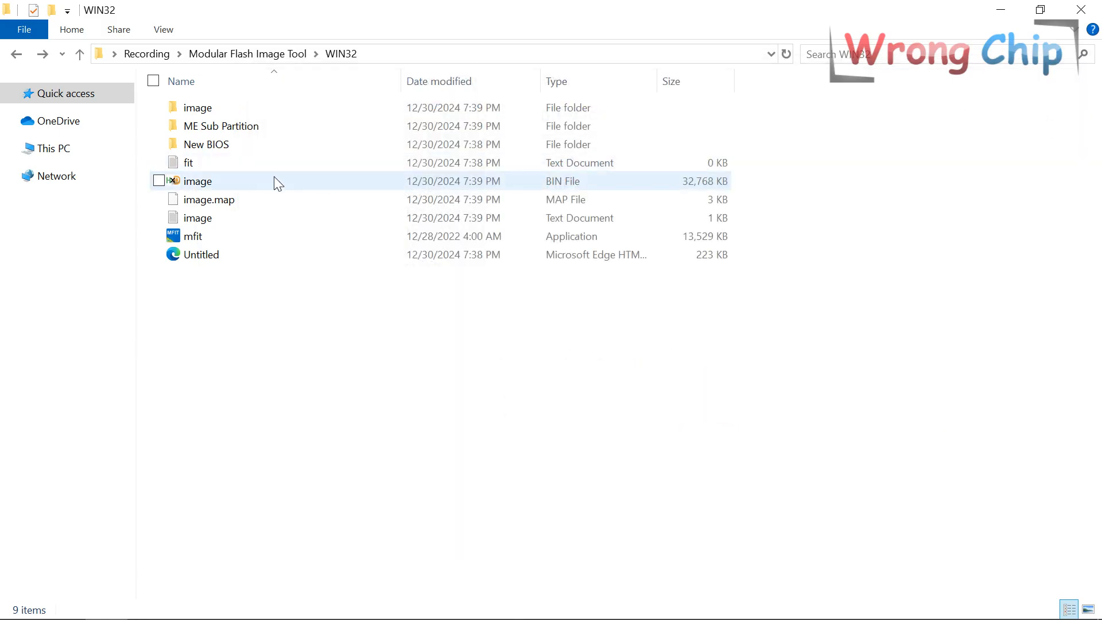
{"action": "left_click", "coordinate": [215, 183]}
{"action": "left_click", "coordinate": [146, 54]}
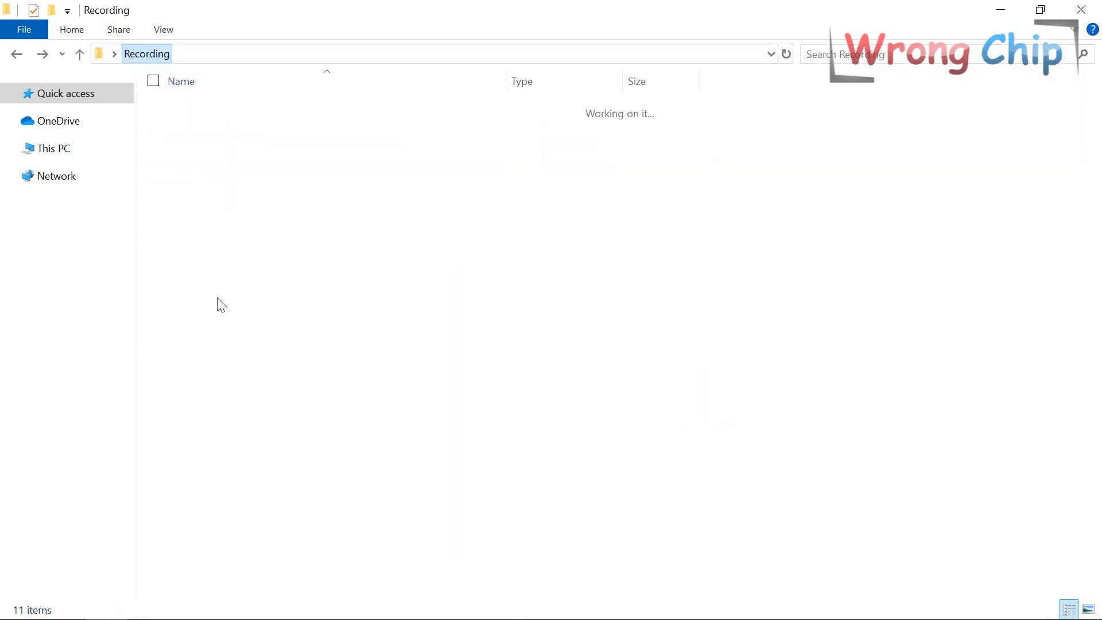
- Analyze image.bin with ME Analyzer, check its version, SKU, chipset and file system state, and close the report
{"action": "left_click_drag", "start_coordinate": [195, 310], "coordinate": [210, 221]}
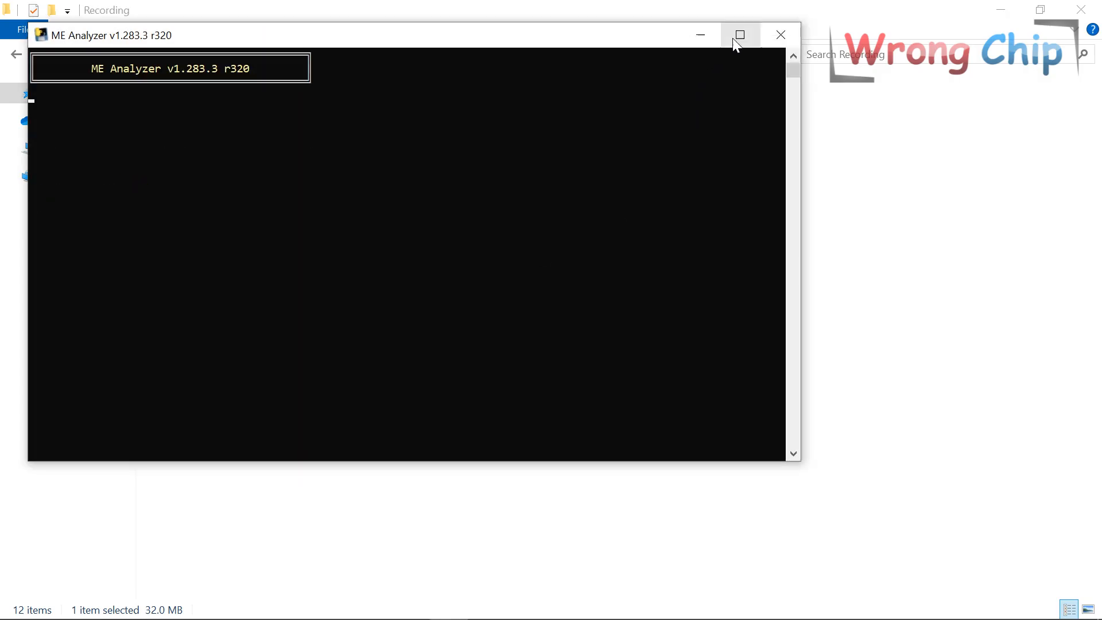
{"action": "left_click", "coordinate": [734, 41]}
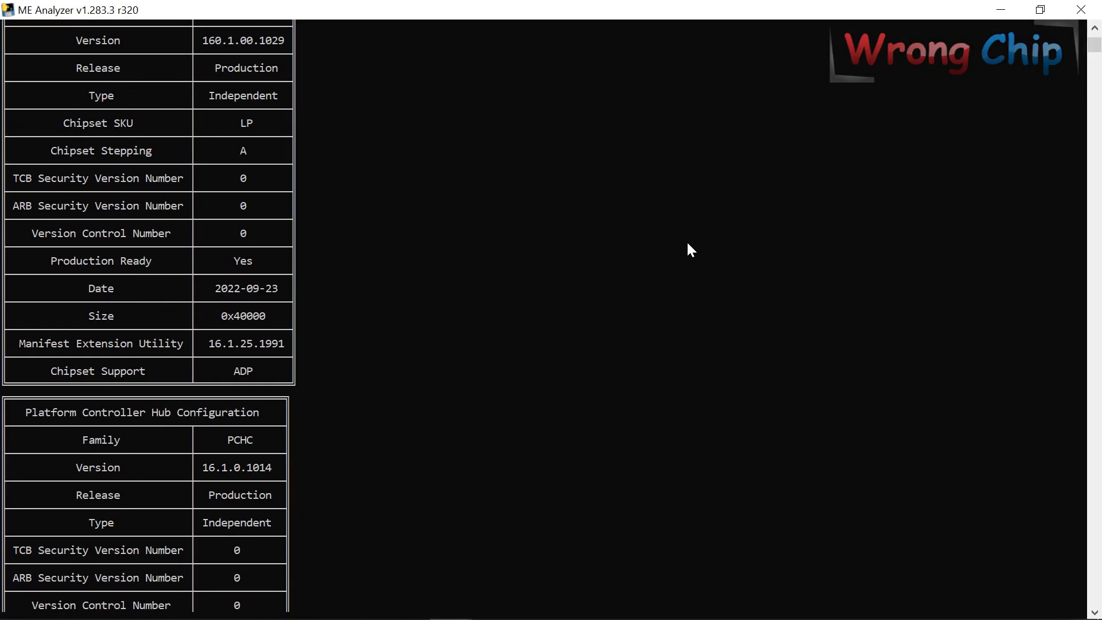
{"action": "scroll", "coordinate": [687, 244], "scroll_direction": "up", "scroll_amount": 10}
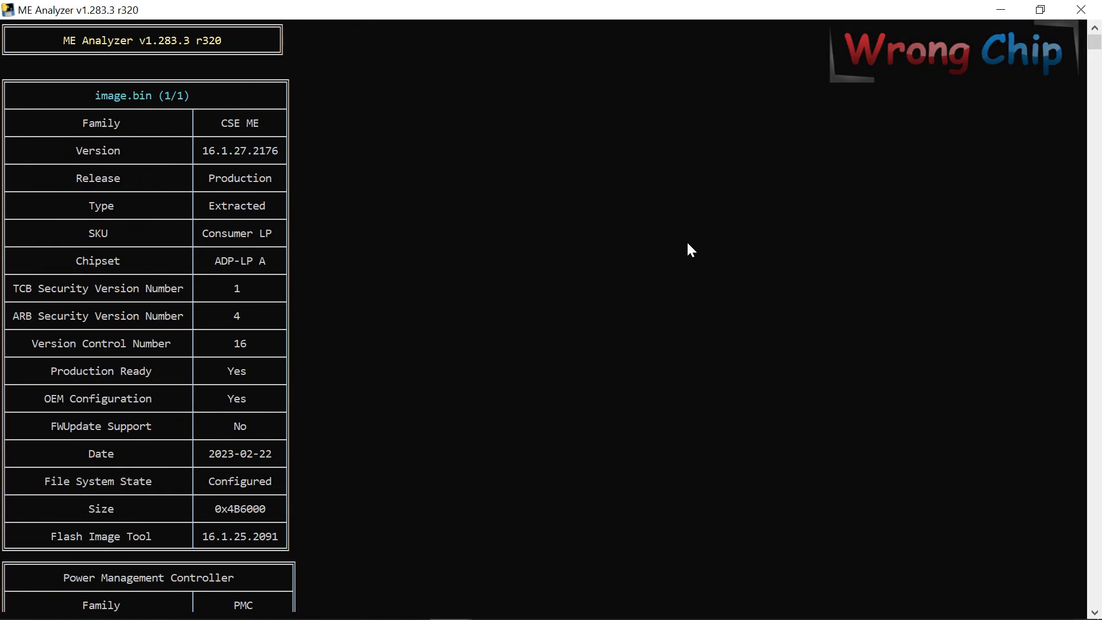
{"action": "left_click", "coordinate": [195, 152]}
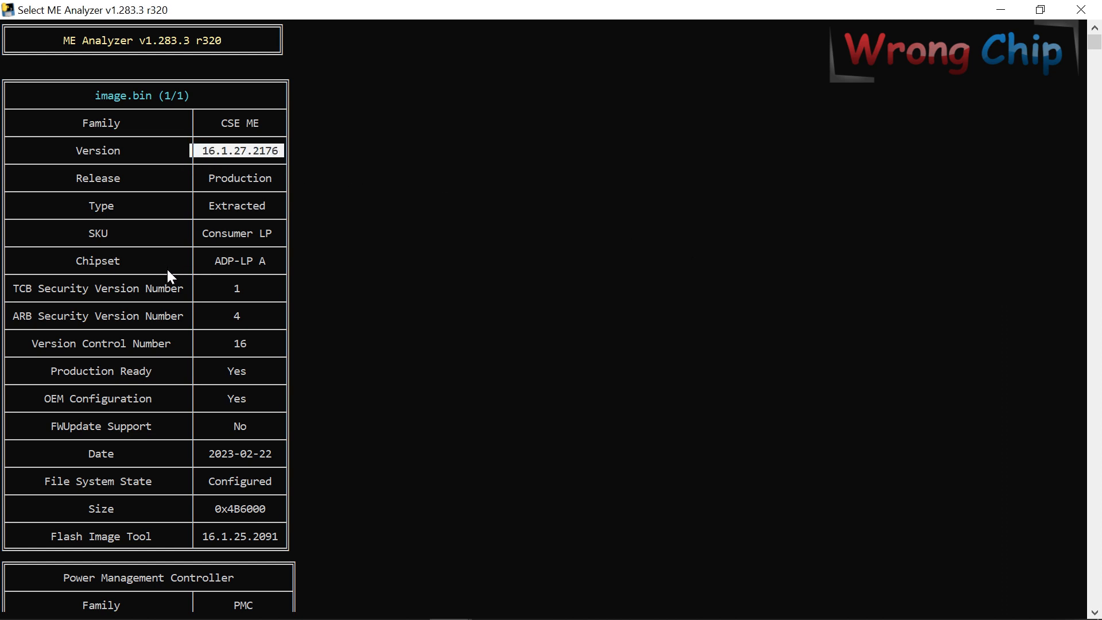
{"action": "left_click_drag", "start_coordinate": [204, 232], "coordinate": [274, 235]}
{"action": "left_click", "coordinate": [208, 261]}
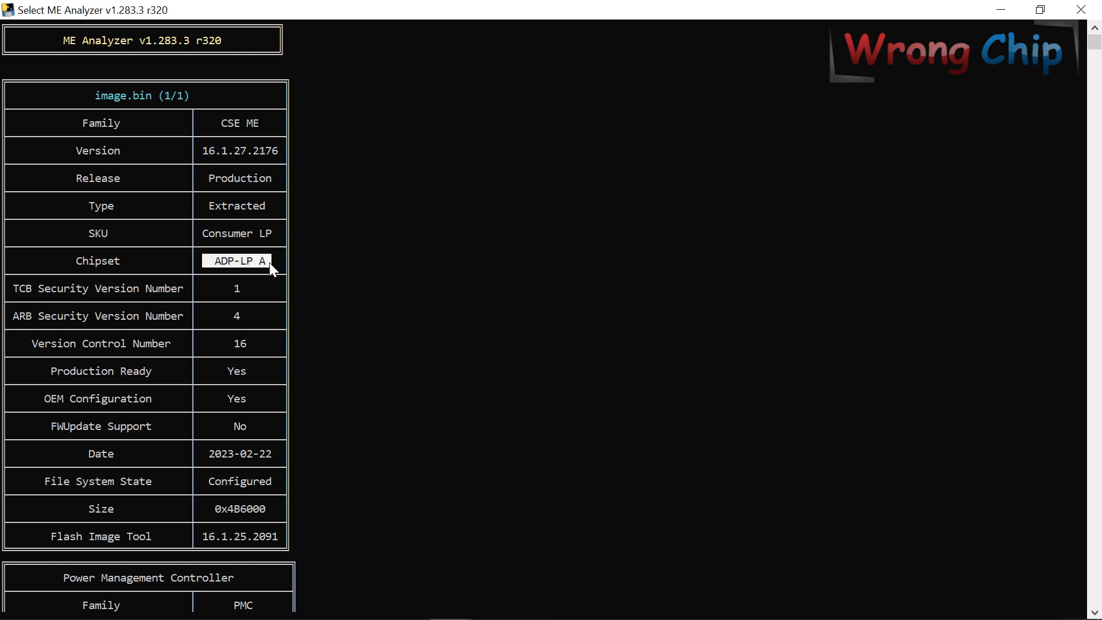
{"action": "left_click_drag", "start_coordinate": [205, 483], "coordinate": [270, 480]}
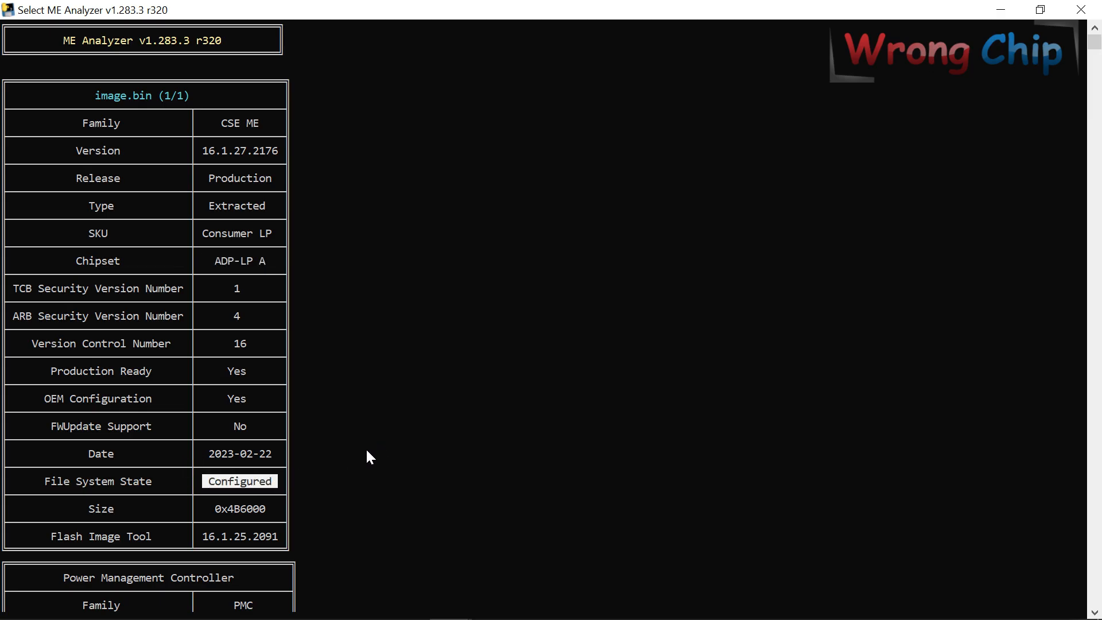
{"action": "left_click", "coordinate": [1081, 10]}
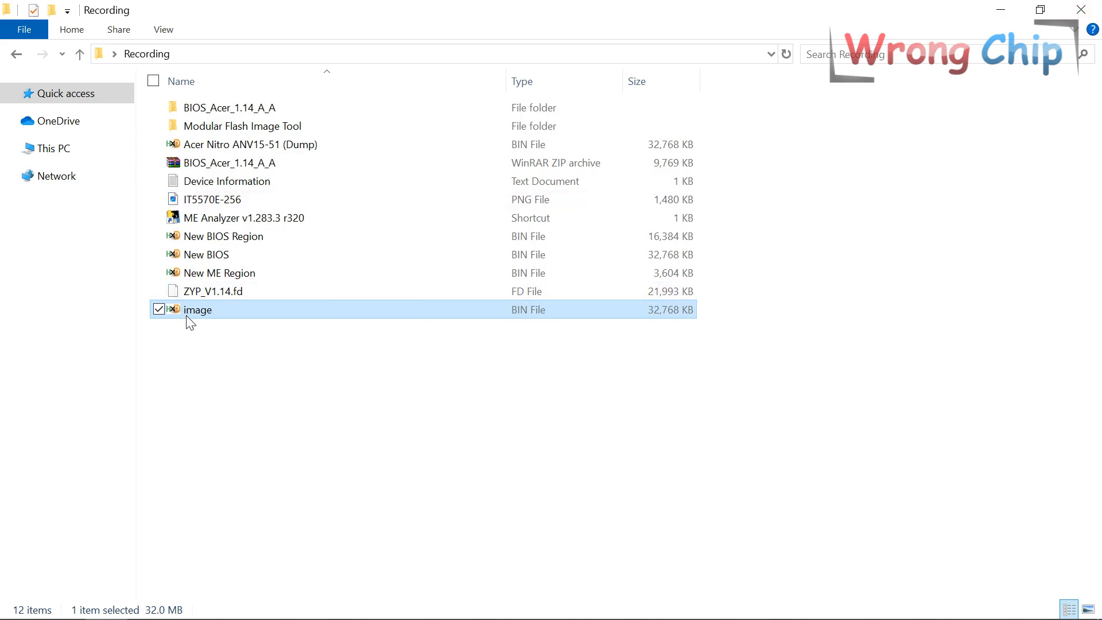
- Rename image.bin as Acer Nitro ANV15-51 (New), using the model name copied from the Device Information text file
{"action": "left_click", "coordinate": [407, 603]}
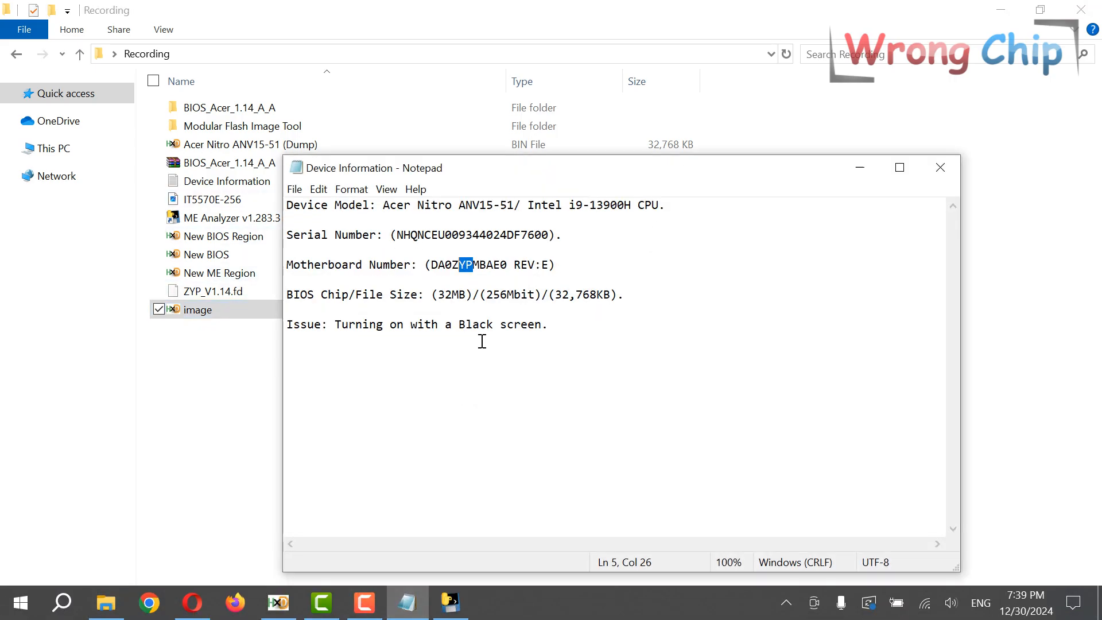
{"action": "left_click_drag", "start_coordinate": [515, 205], "coordinate": [381, 211]}
{"action": "key", "text": "ctrl+c"}
{"action": "left_click", "coordinate": [242, 317]}
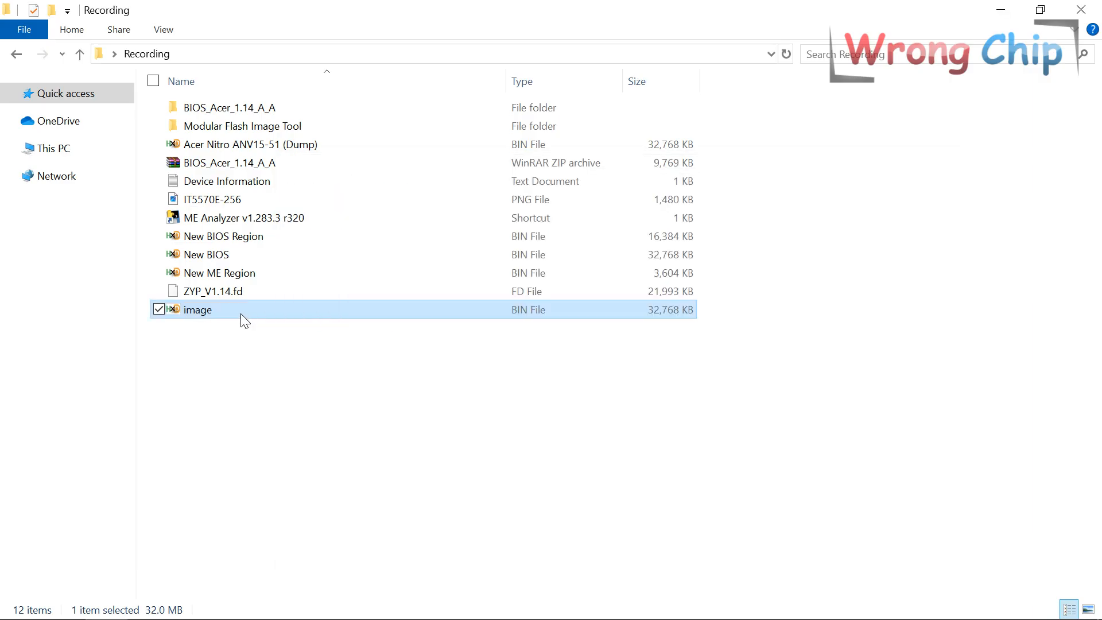
{"action": "key", "text": "F2"}
{"action": "key", "text": "ctrl+v"}
{"action": "type", "text": "("}
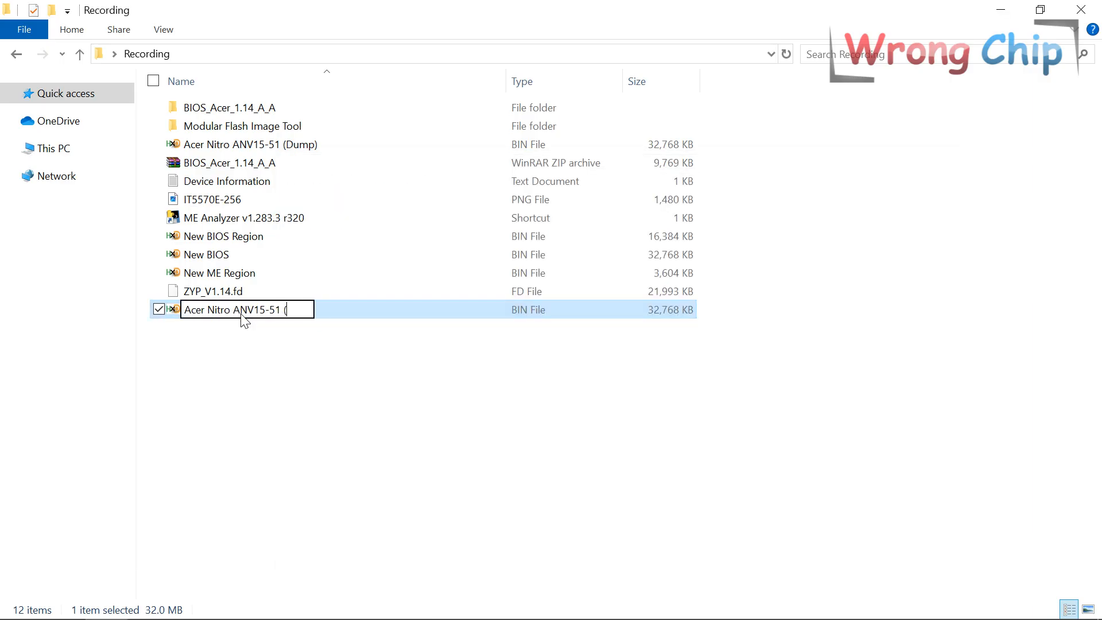
{"action": "type", "text": "New)"}
{"action": "key", "text": "Return"}
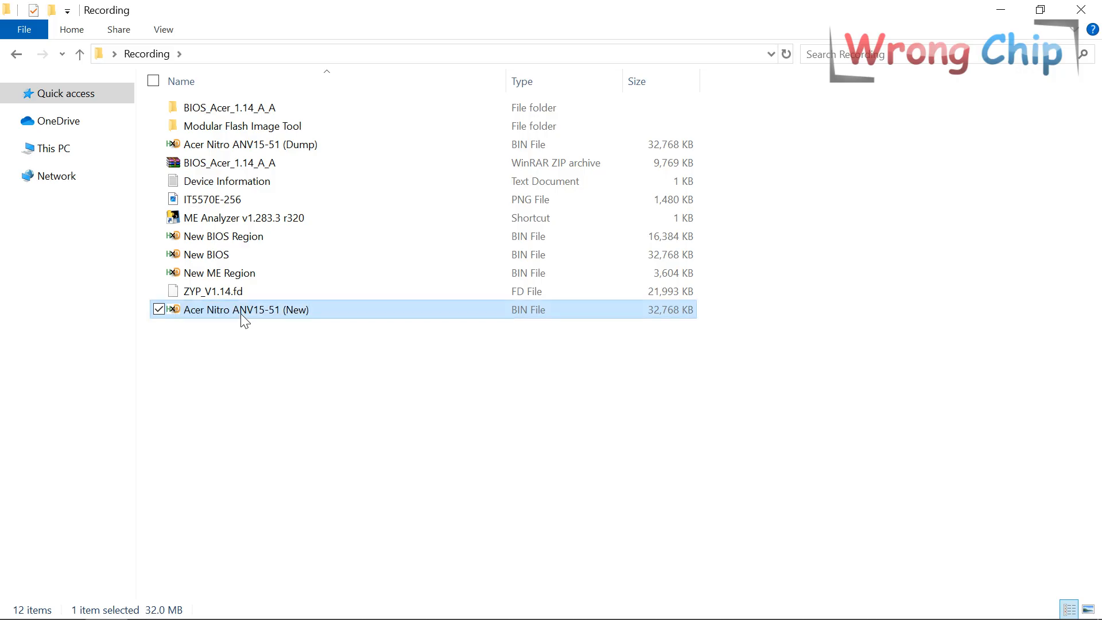
{"action": "left_click", "coordinate": [318, 379]}
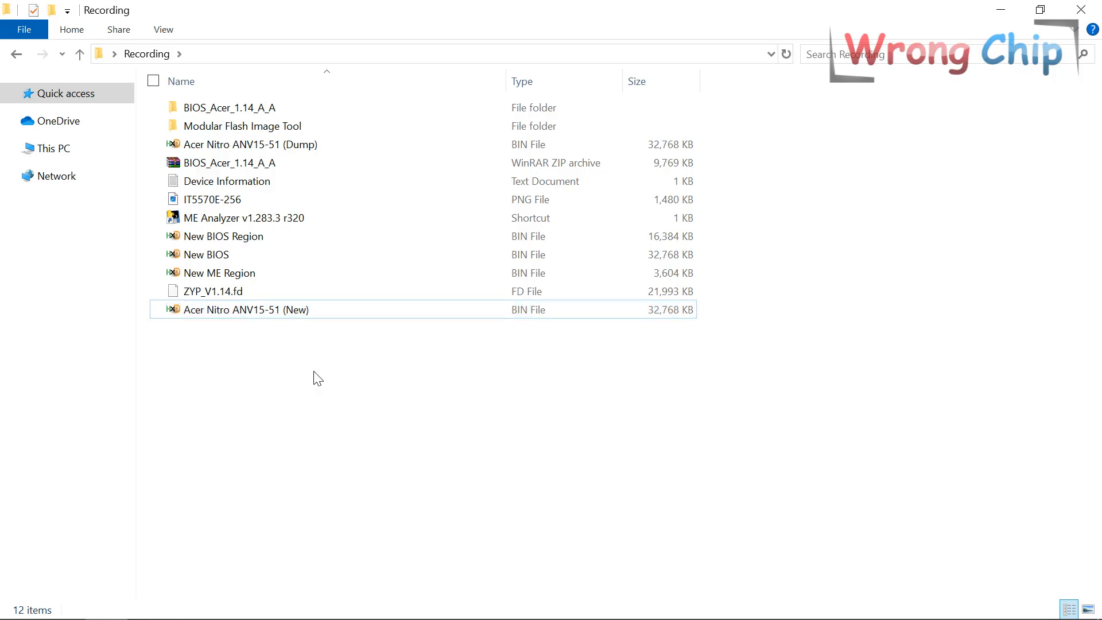